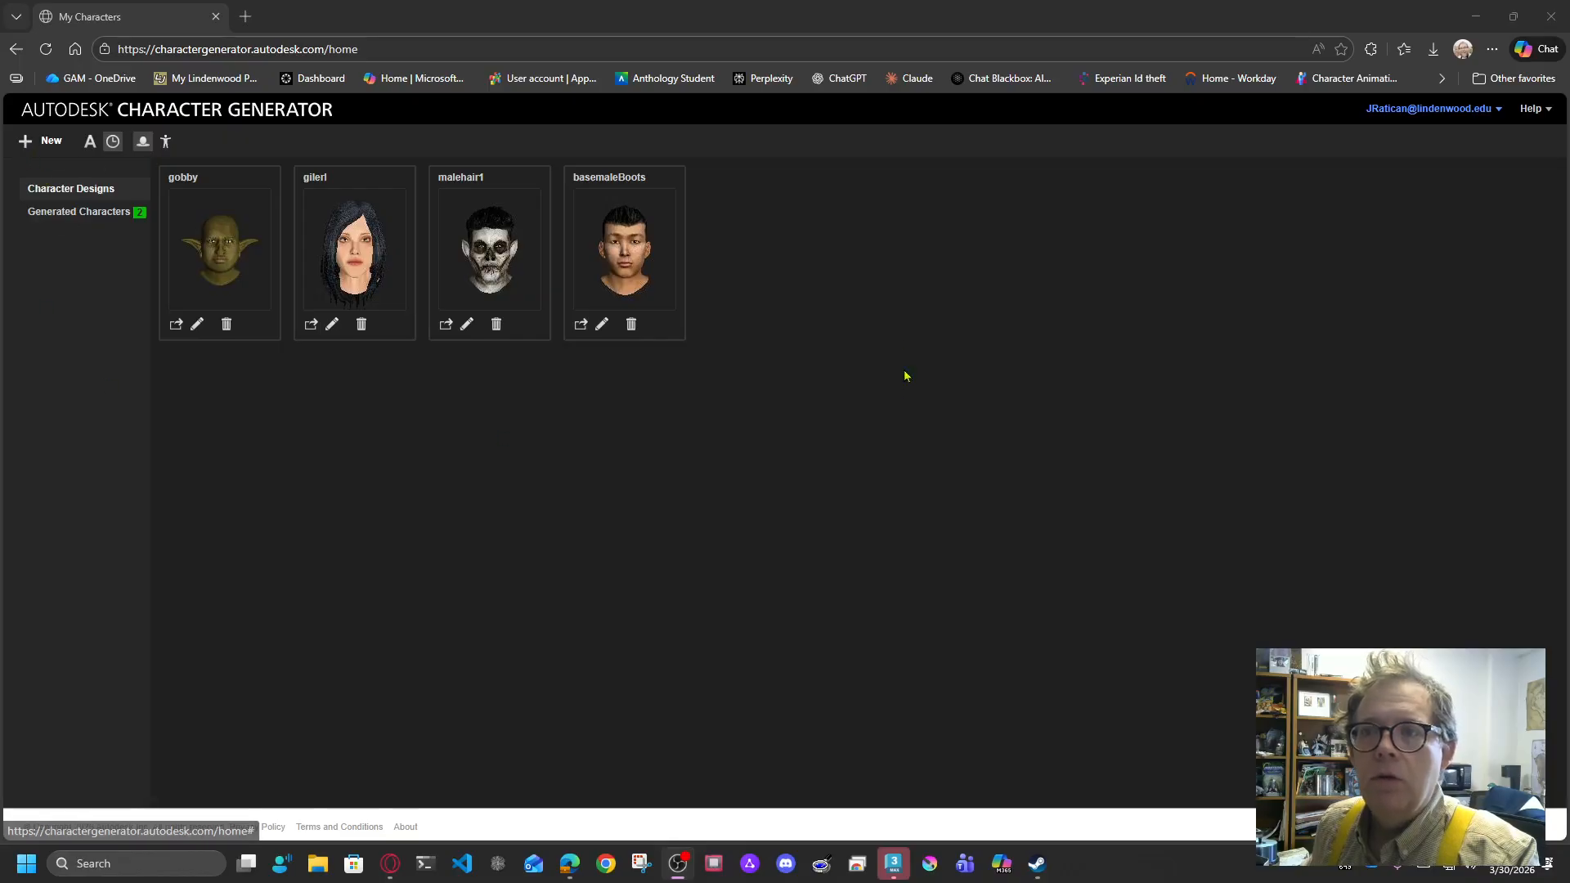
Start a new character and compare the Bulk and Gorn artistic styles before settling on Standard.
click(35, 145)
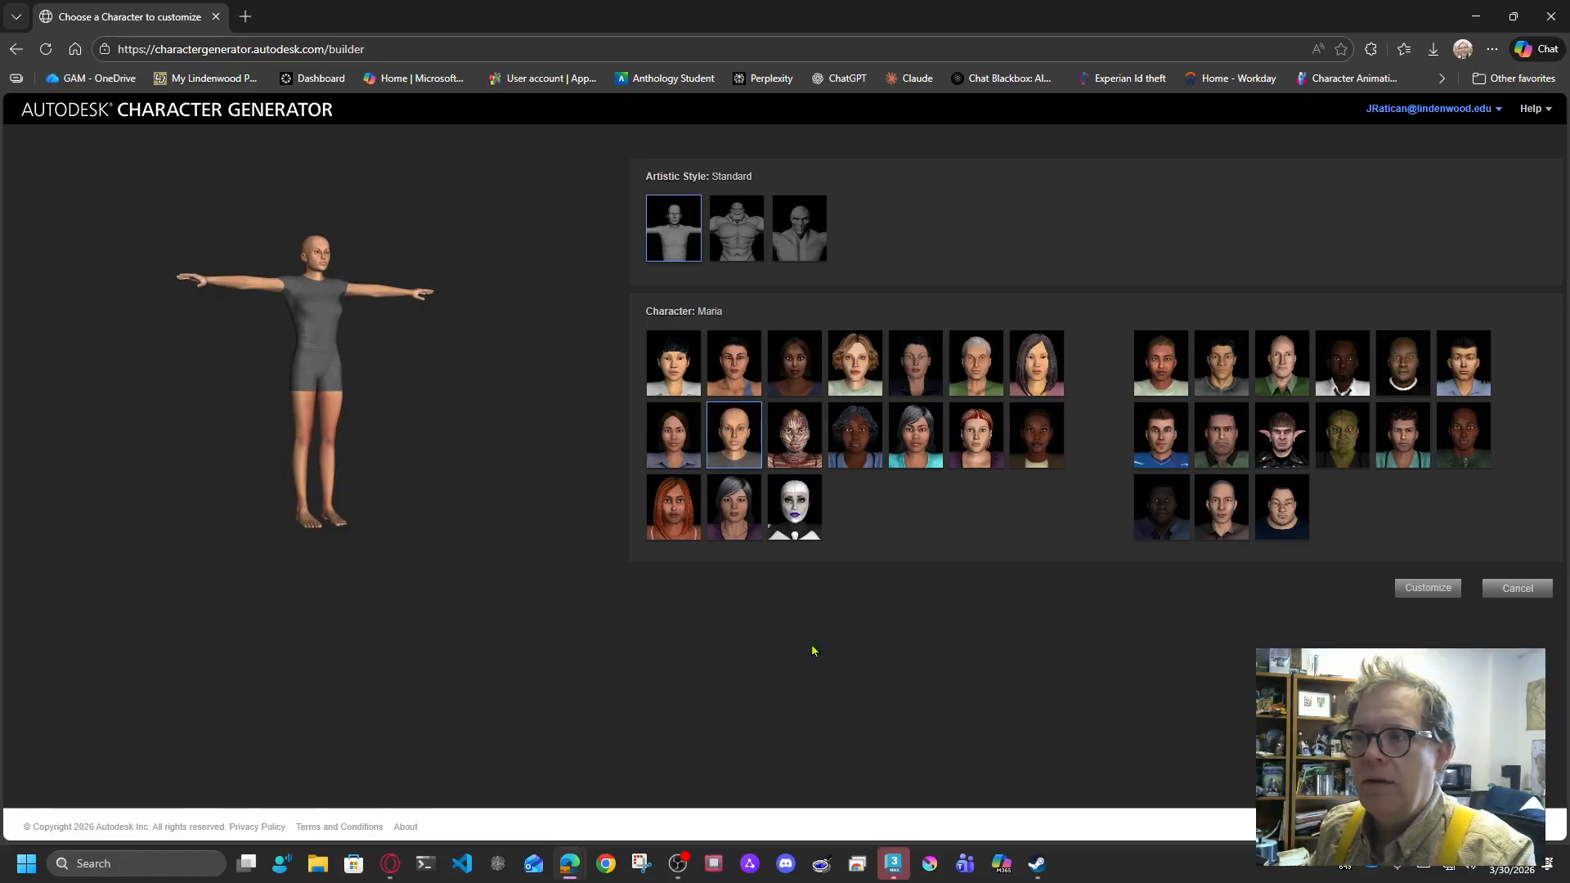
mouse_move(751, 228)
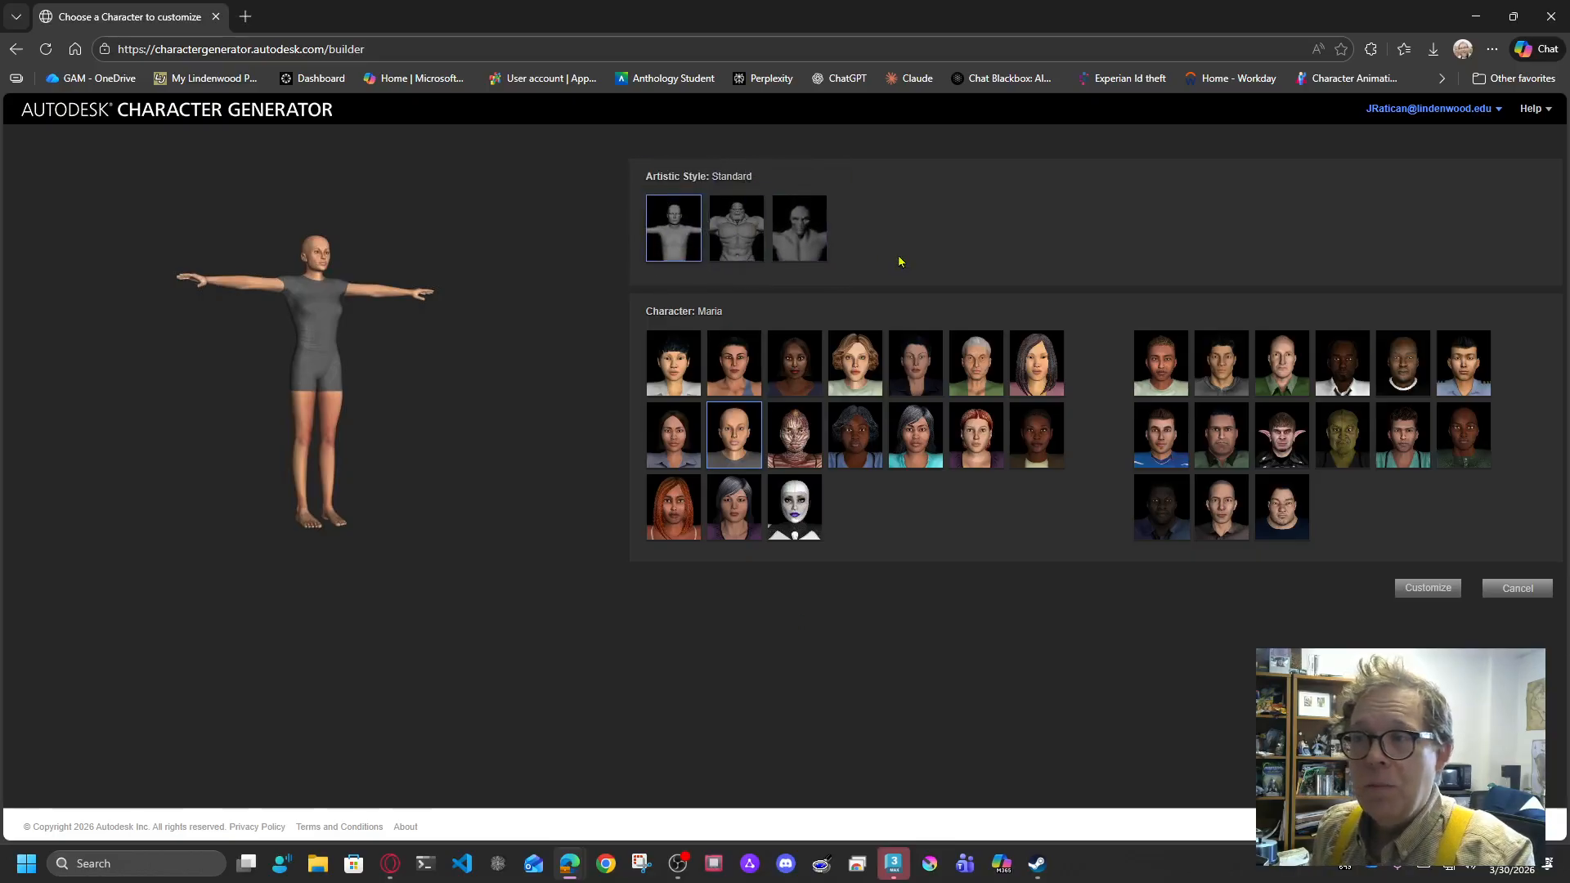
mouse_move(672, 245)
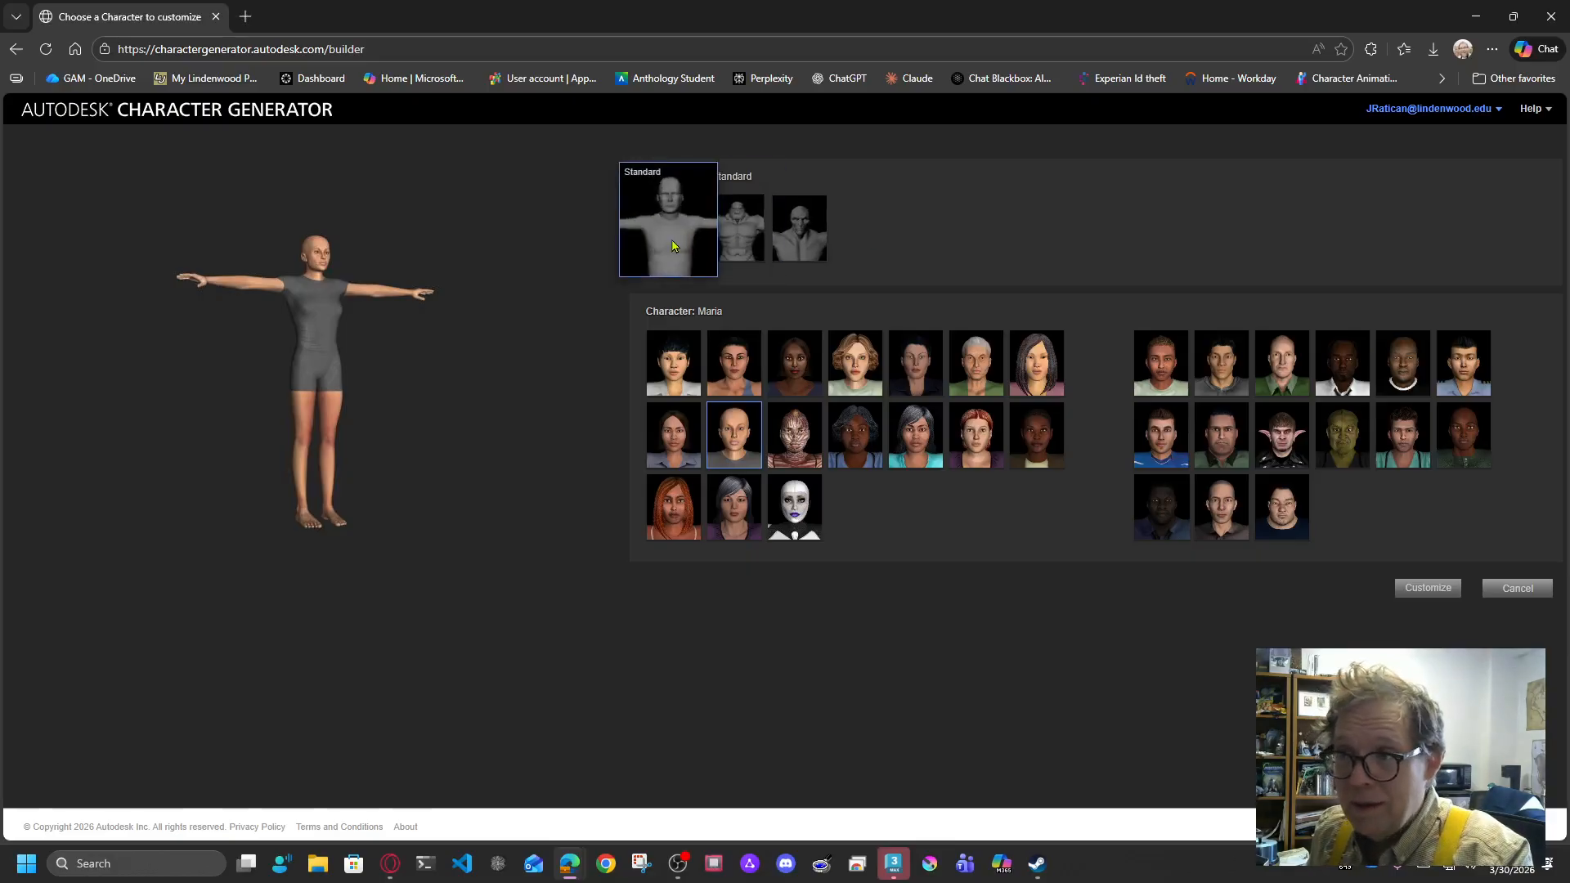
click(744, 245)
mouse_move(746, 239)
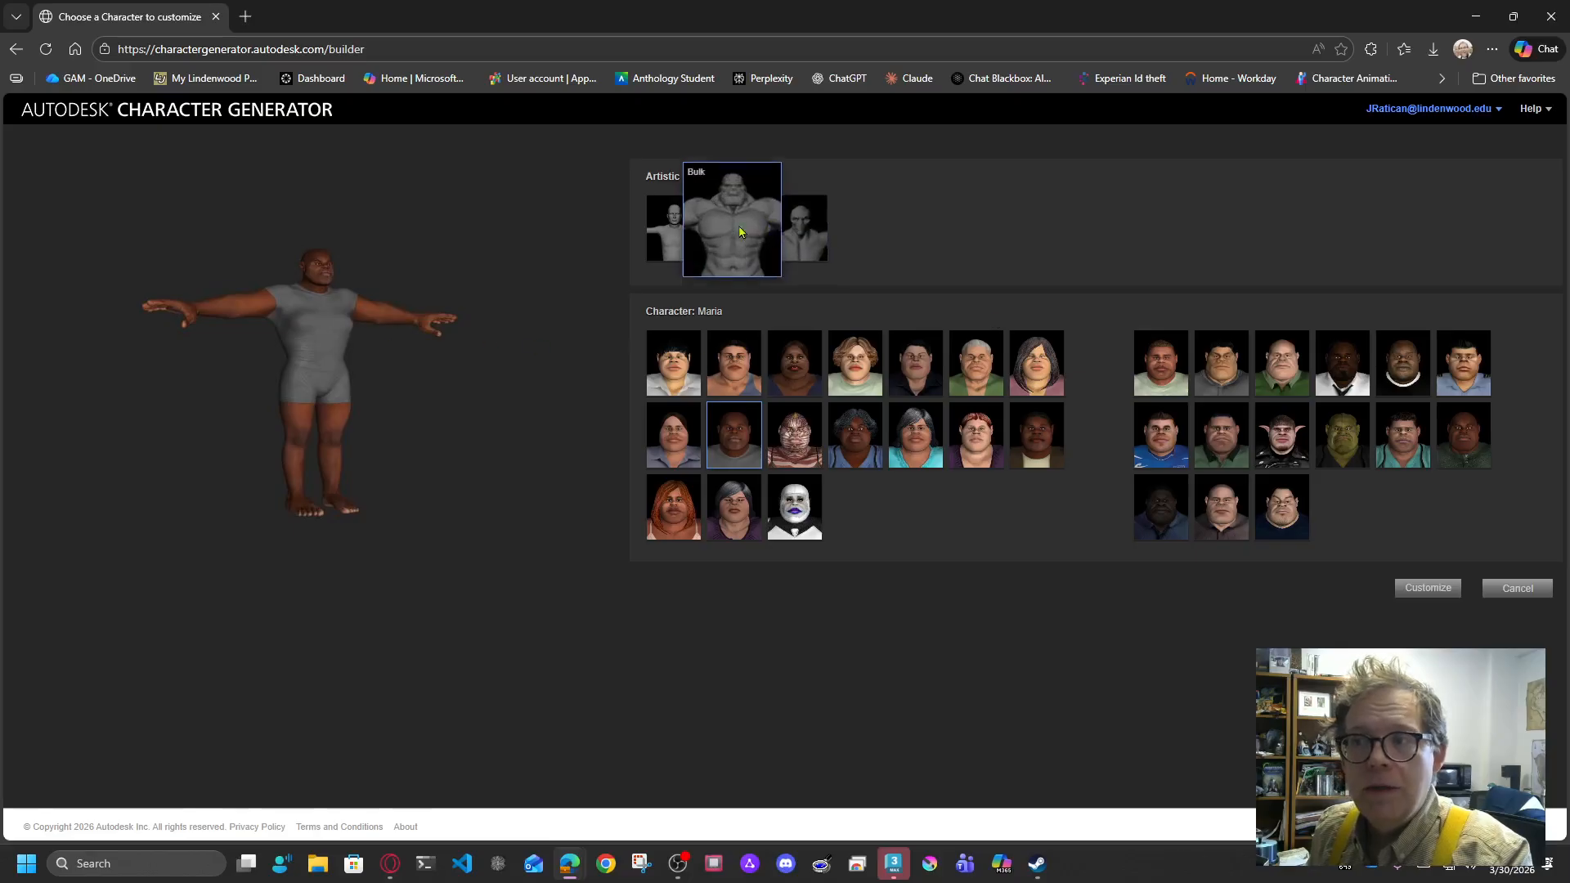
click(797, 239)
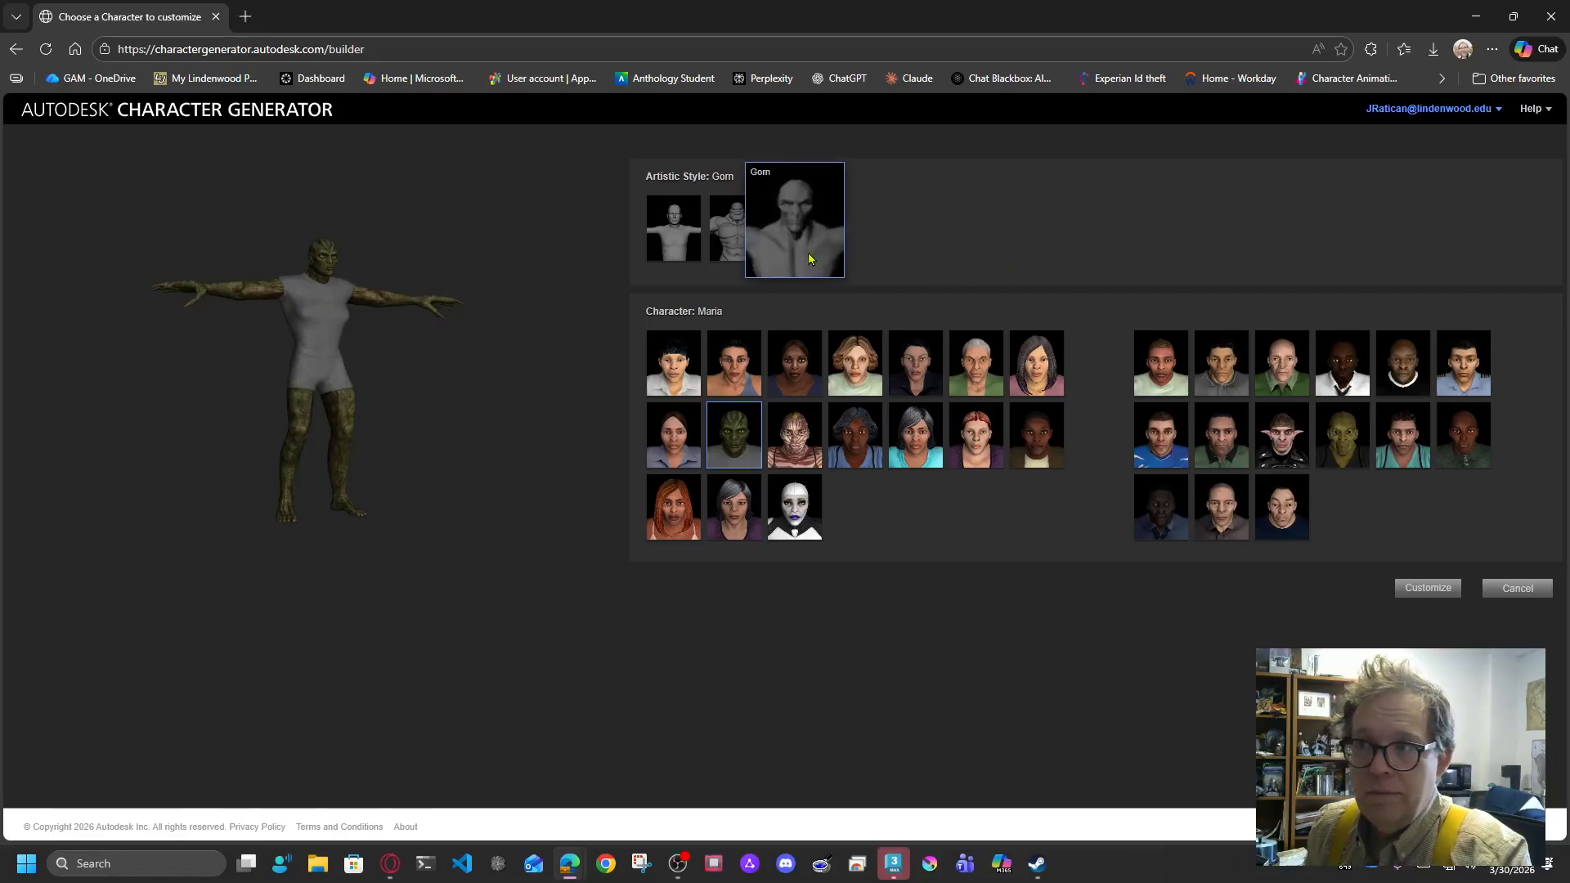
click(673, 228)
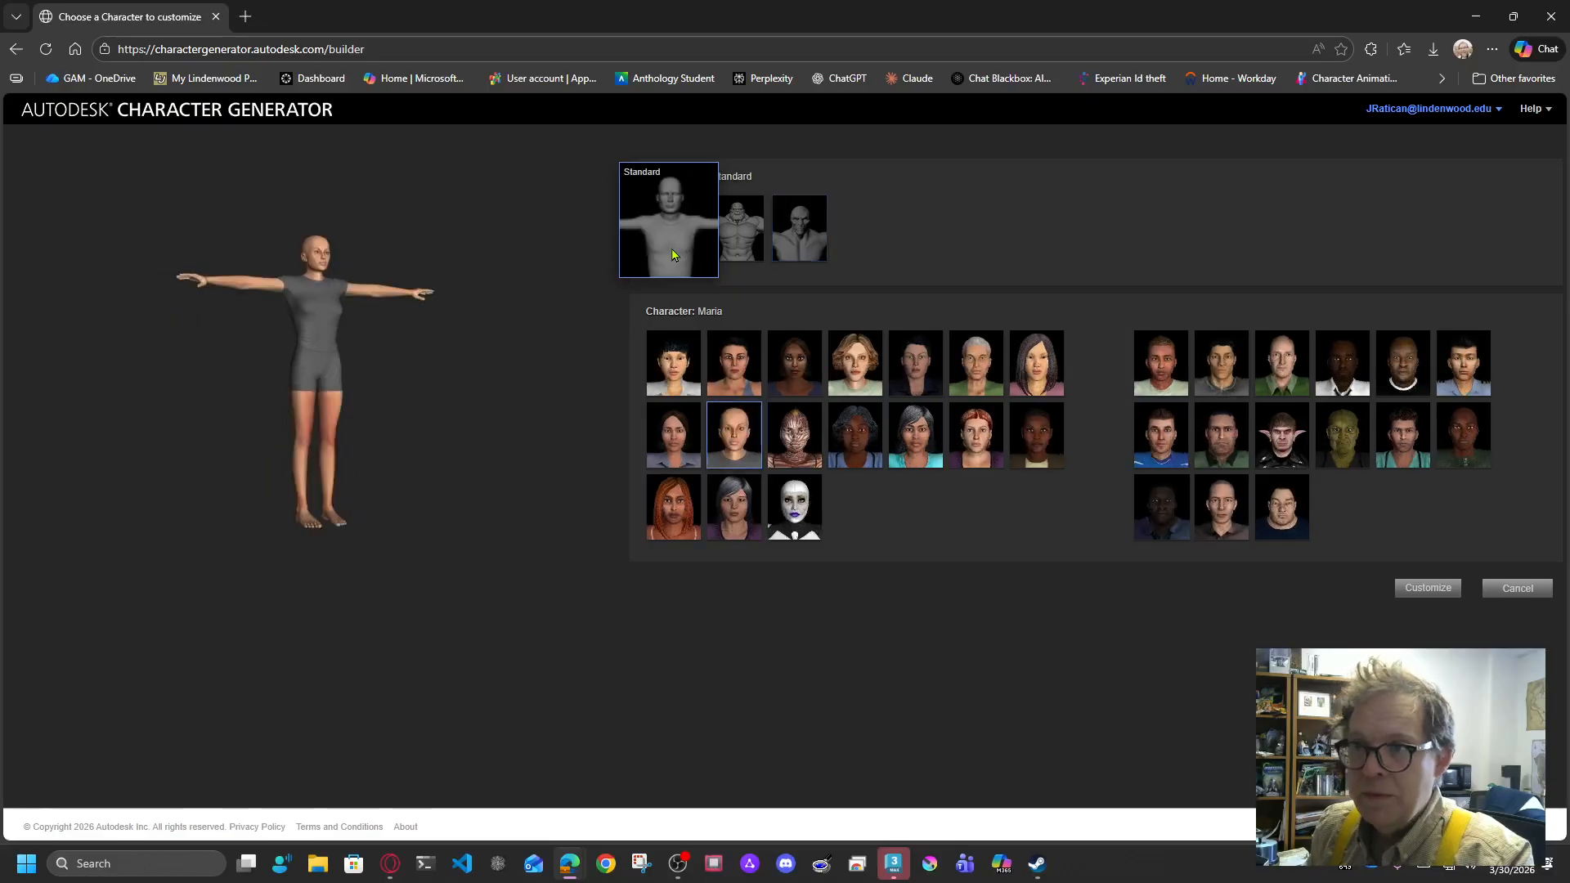
mouse_move(640, 234)
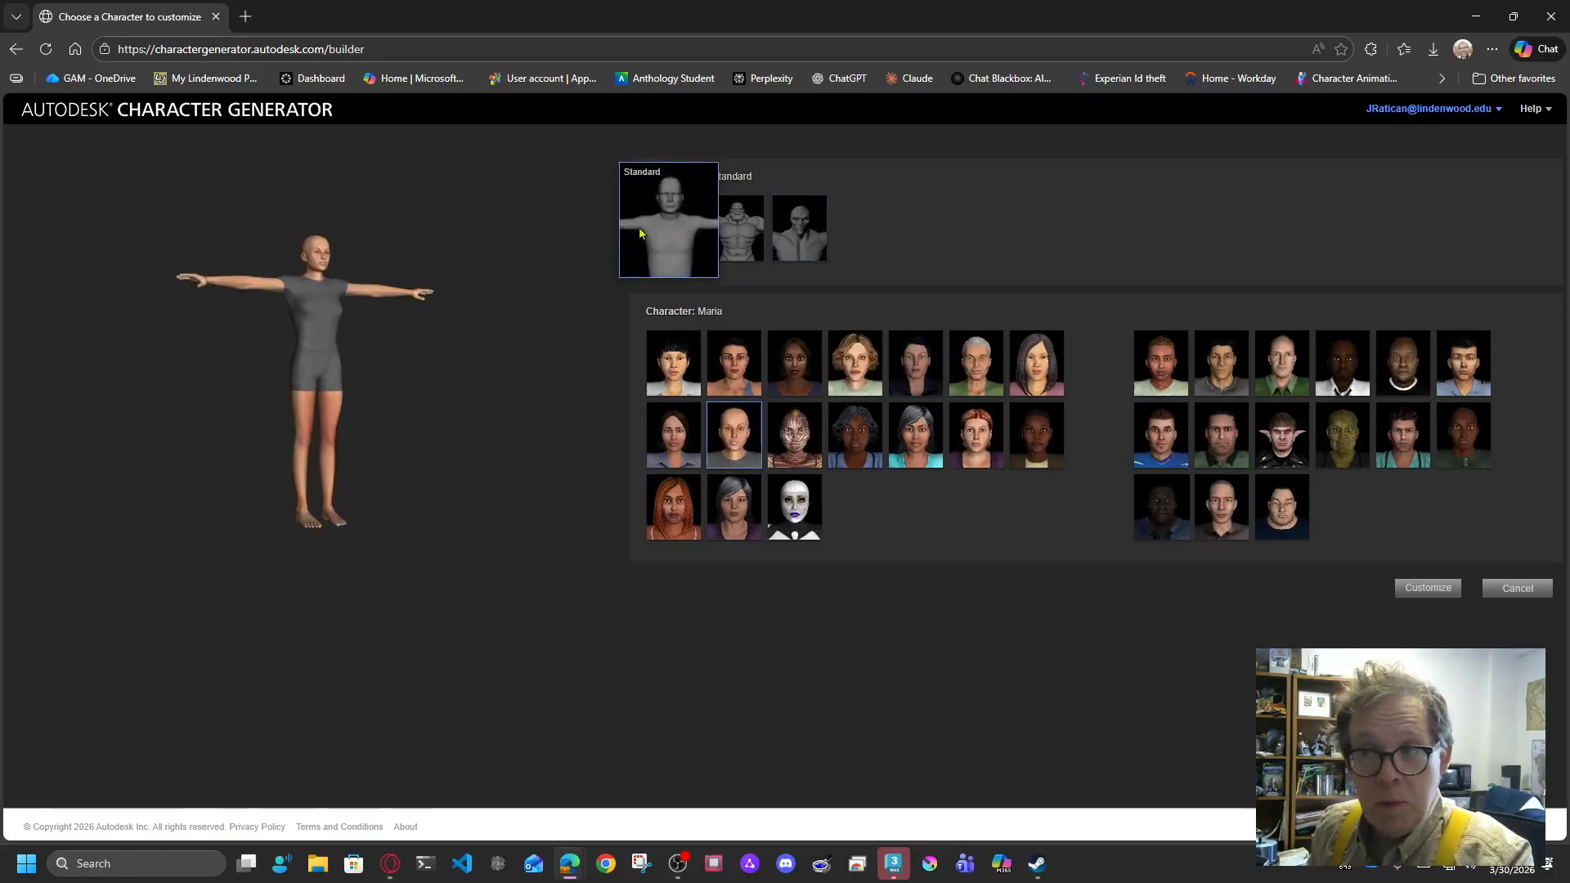
click(797, 233)
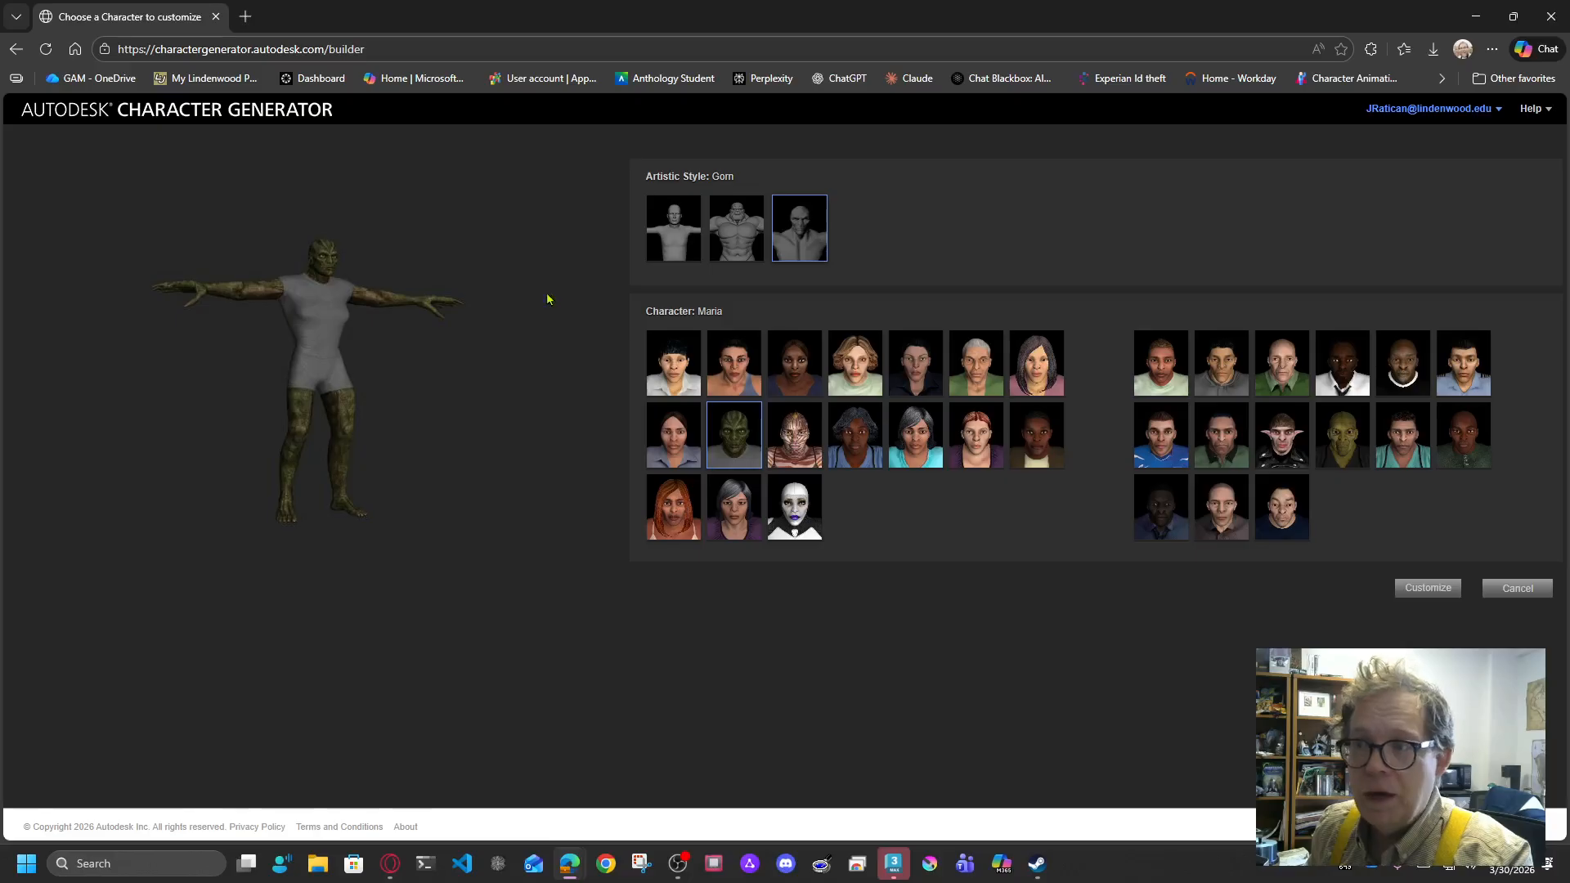
click(752, 258)
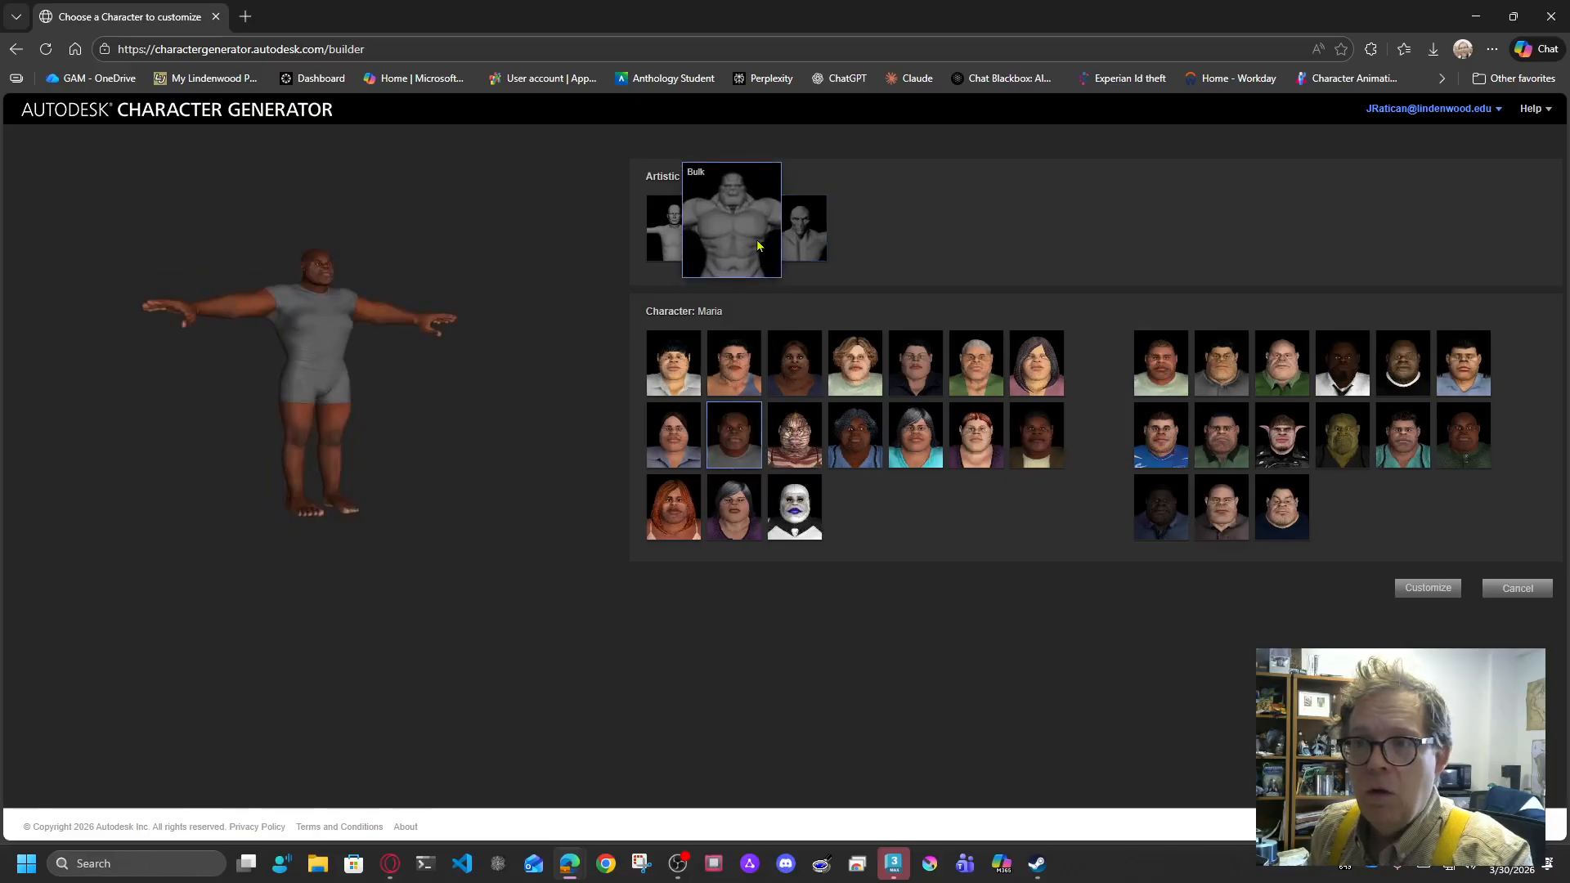
click(661, 243)
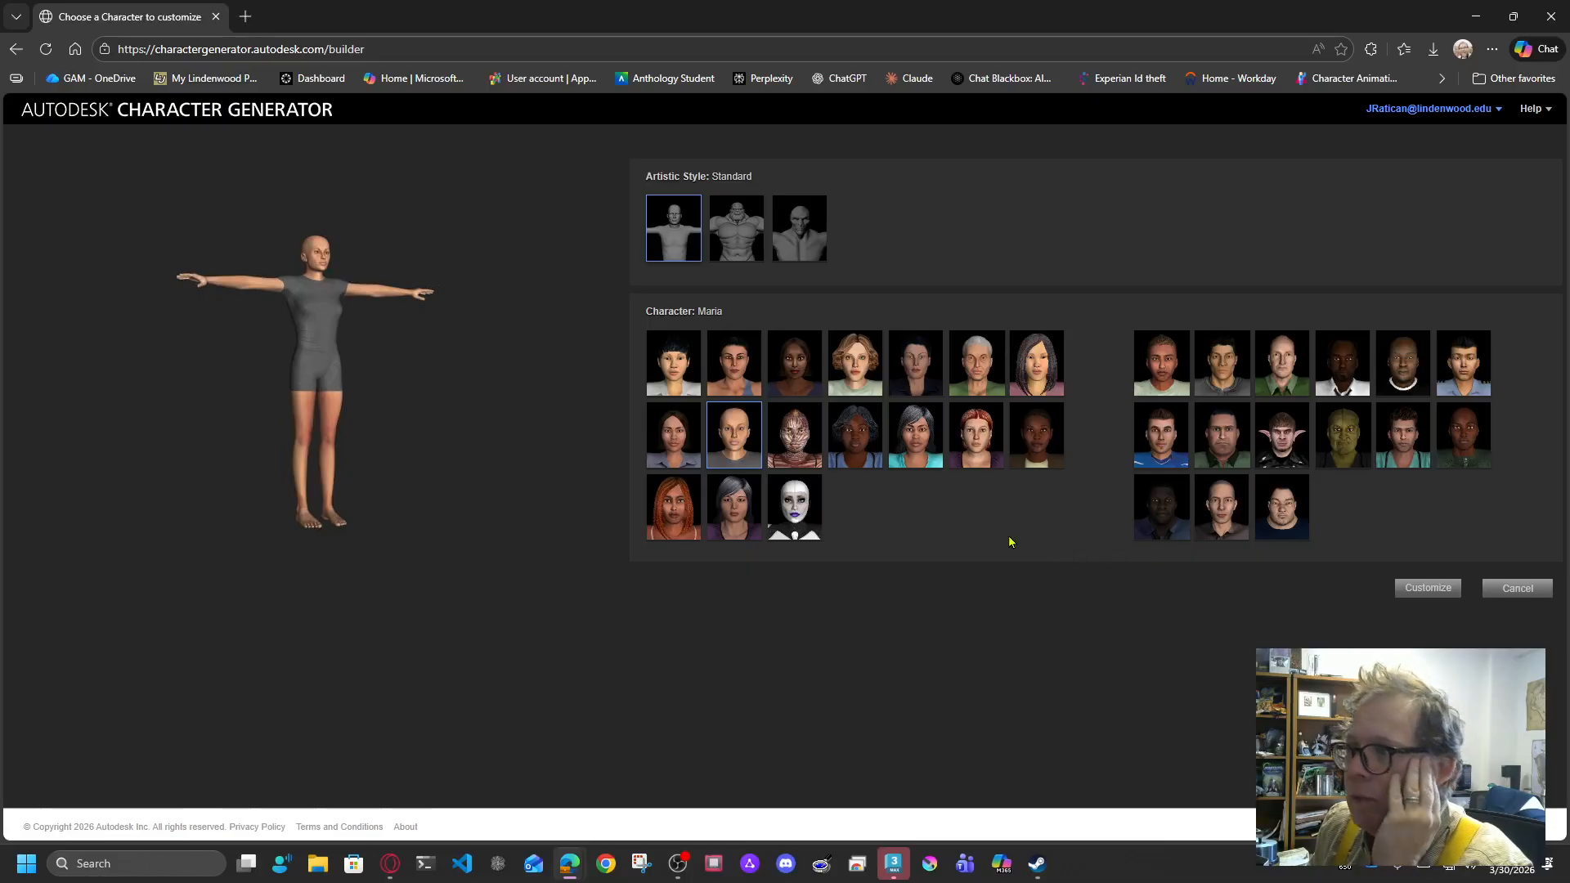
Preview the Pagar, Simone and Xena character presets, then open Simone for customization.
click(1281, 434)
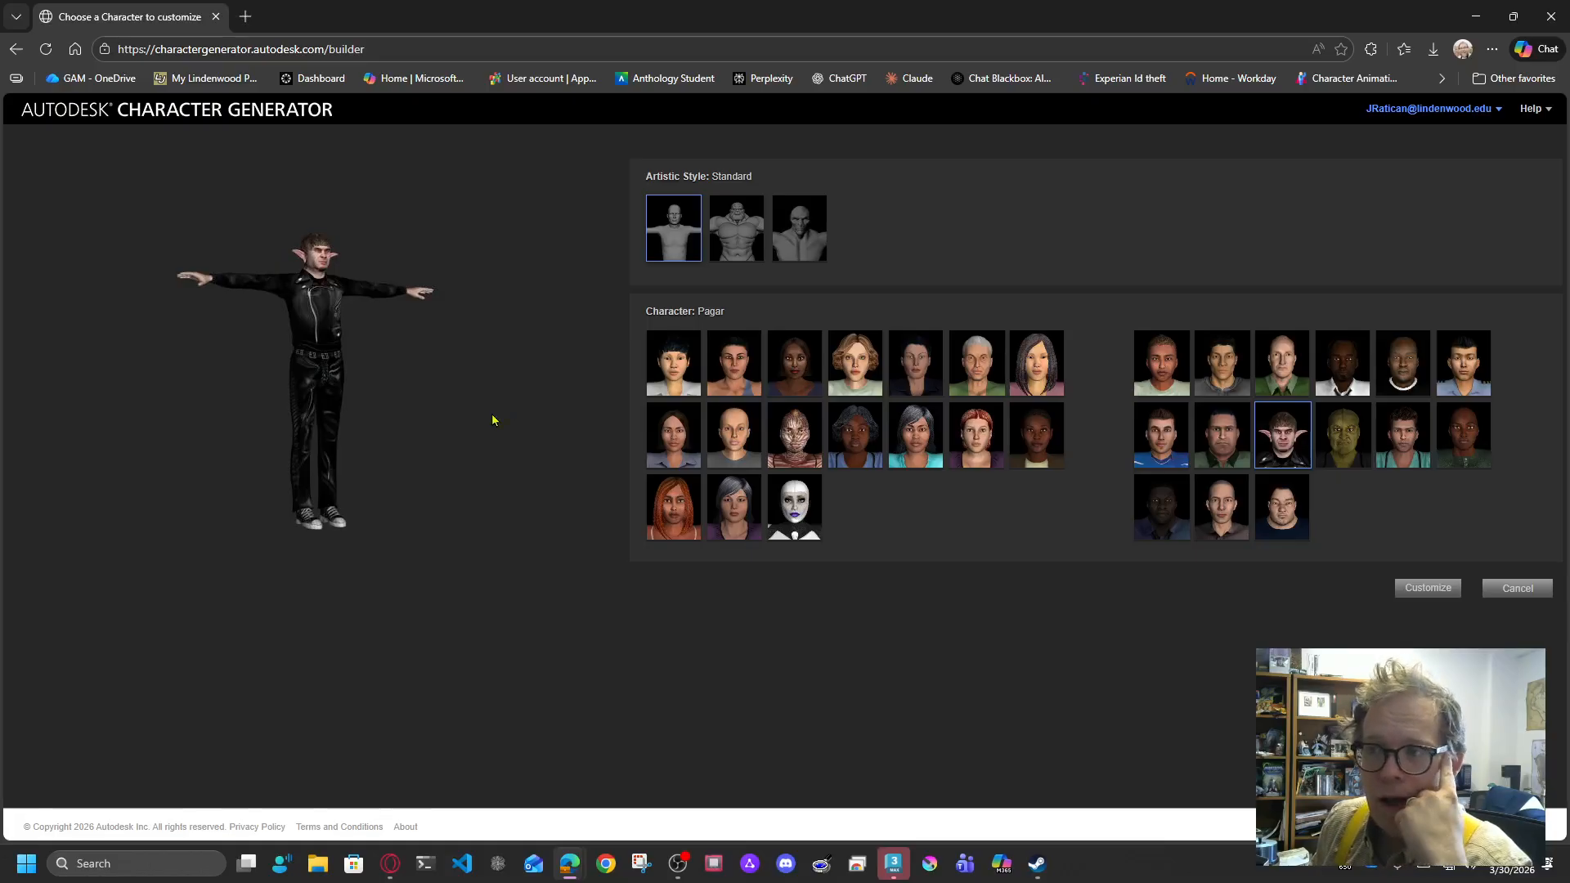
click(674, 507)
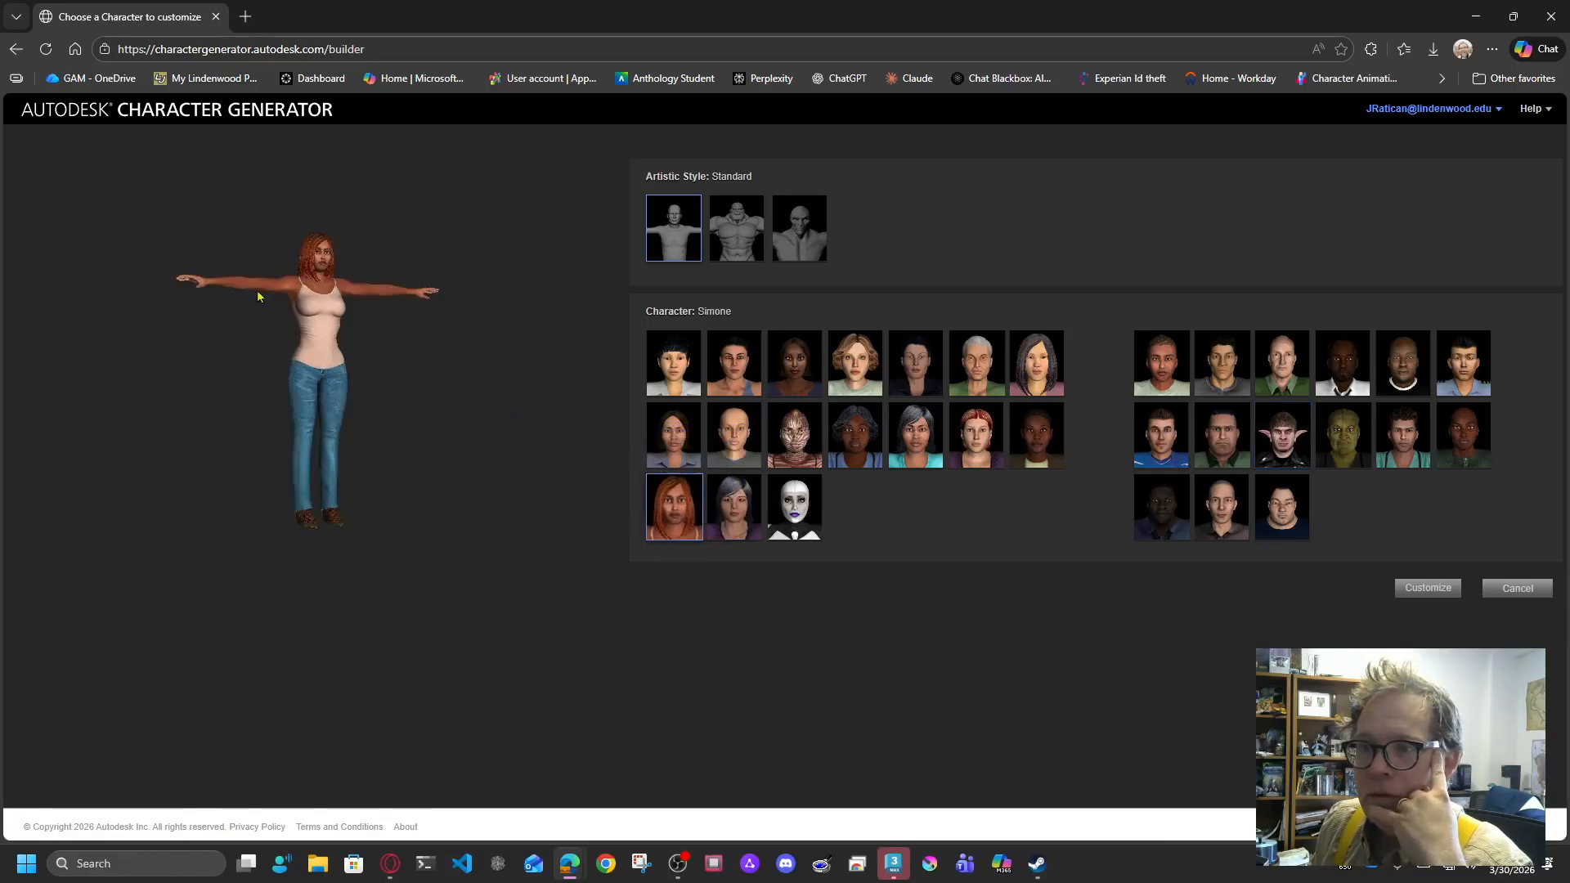
click(792, 523)
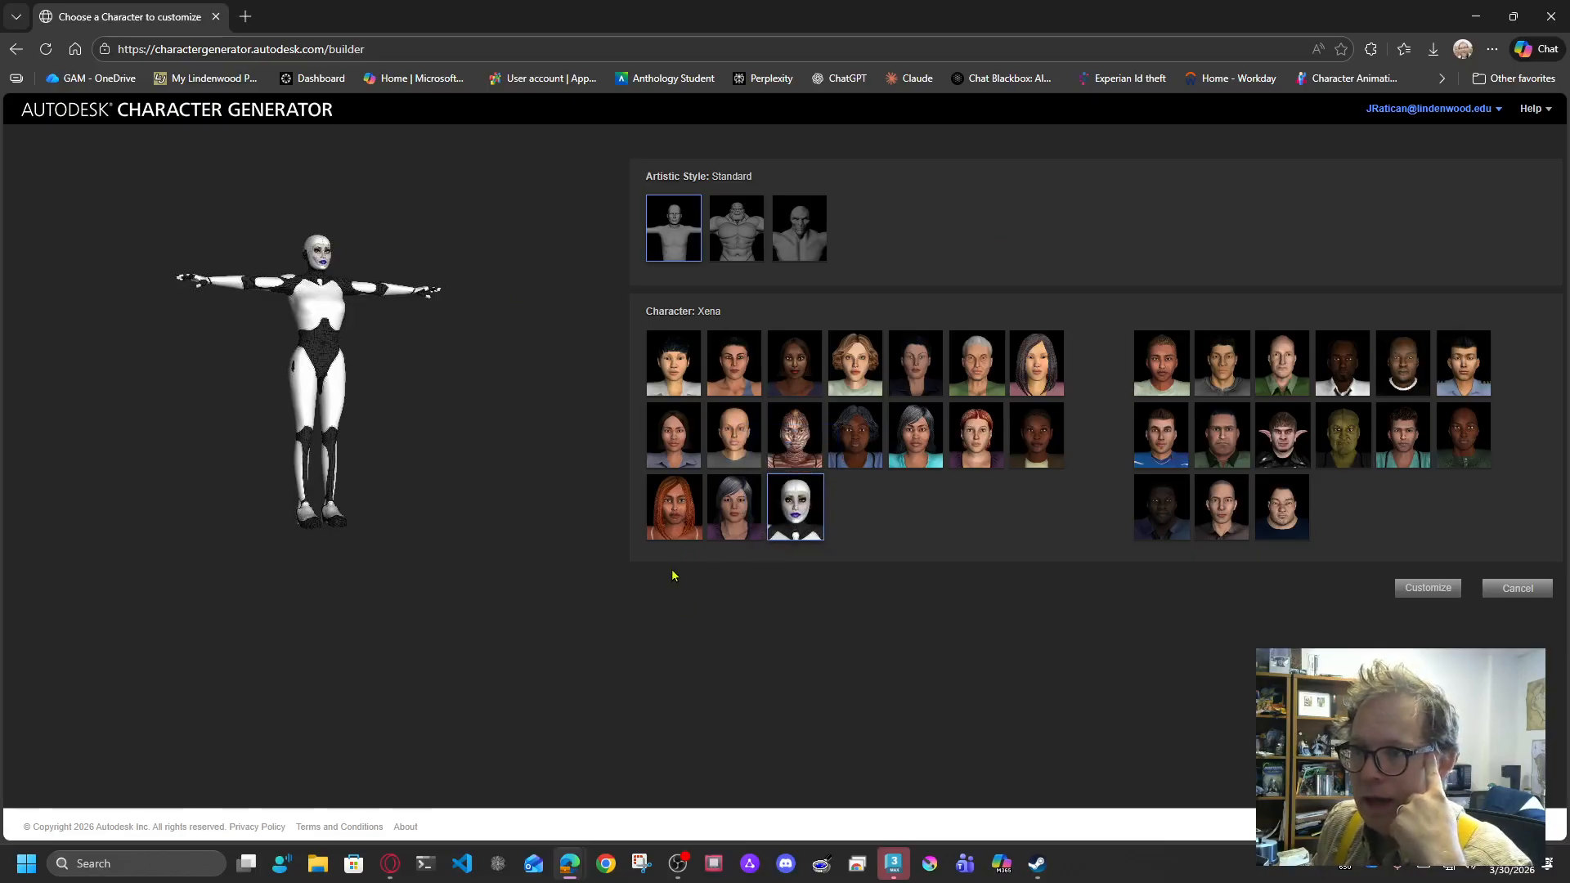
click(666, 494)
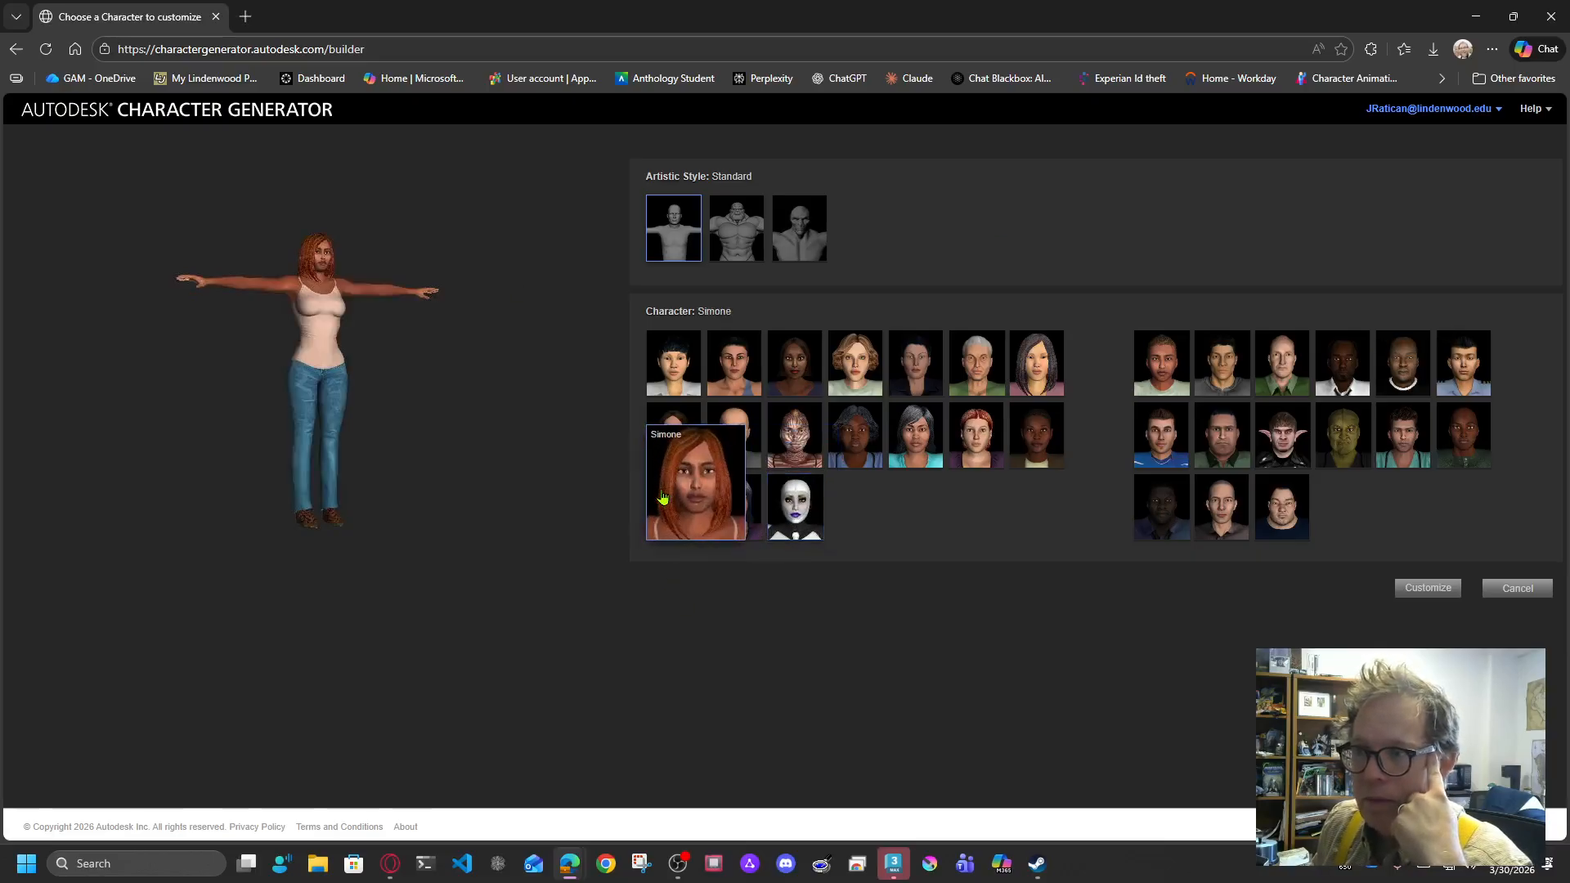
click(1427, 591)
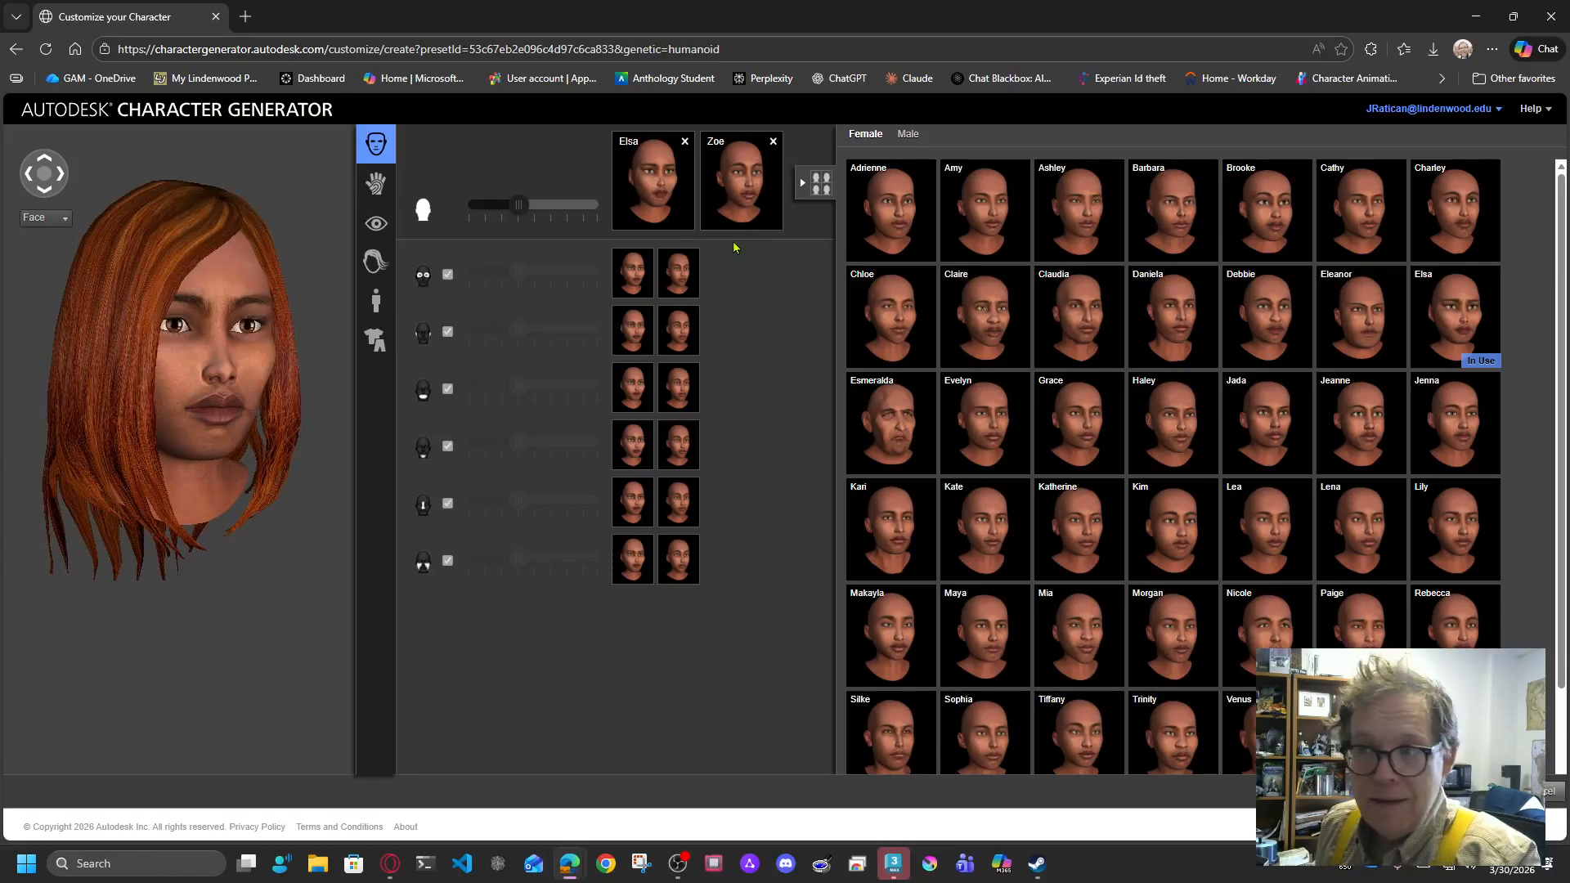
Replace Zoe with Esmeralda as the second source face of the overall face blend.
scroll(1136, 580, down, 2)
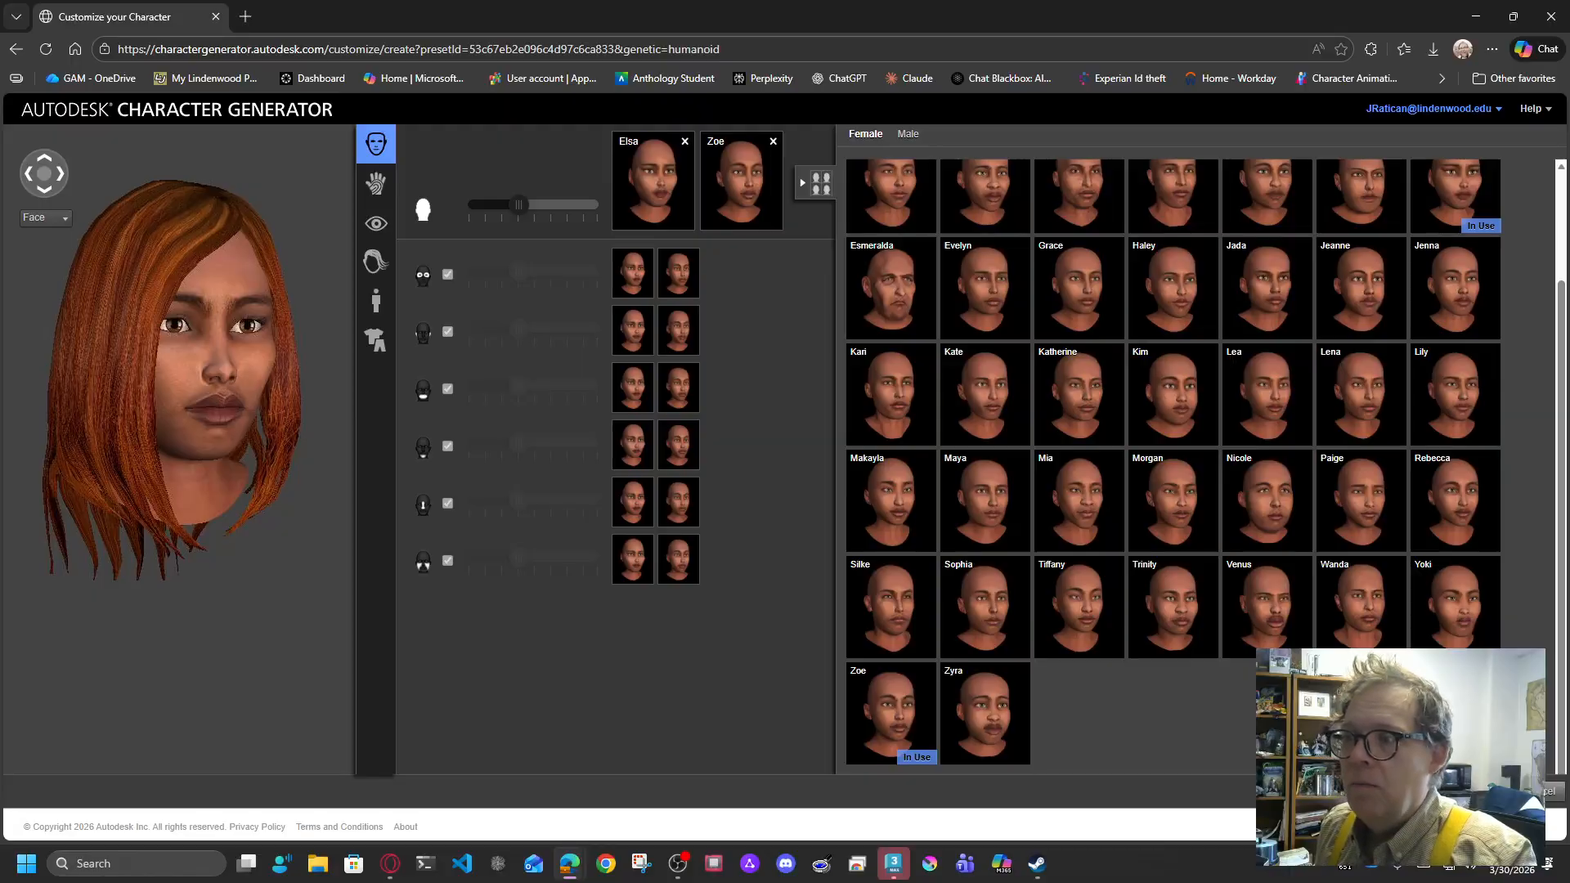
scroll(1137, 576, up, 2)
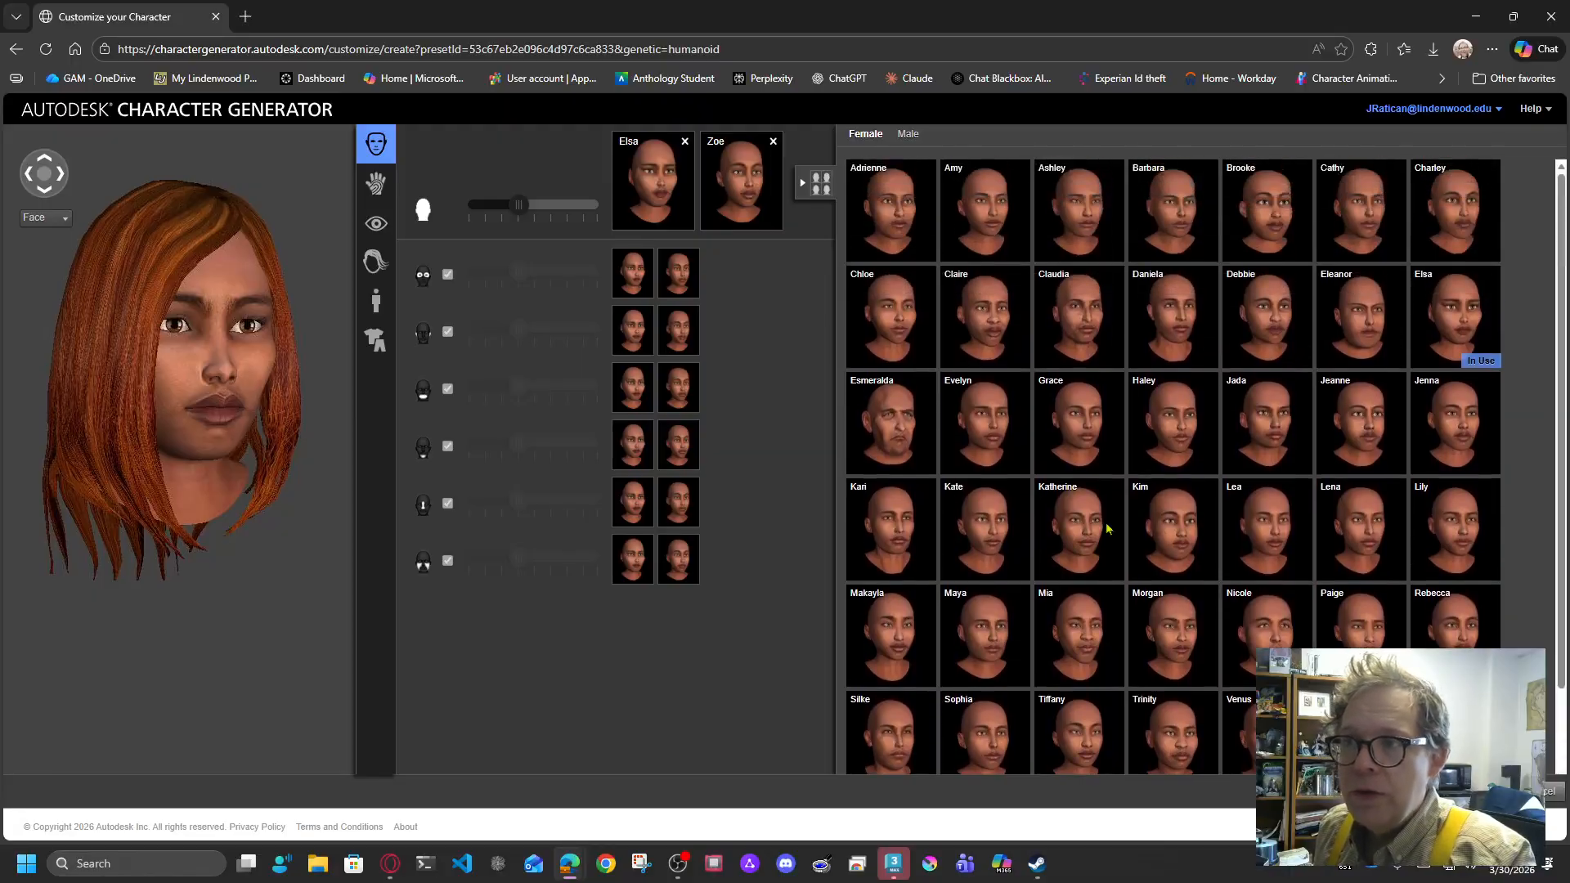
mouse_move(853, 442)
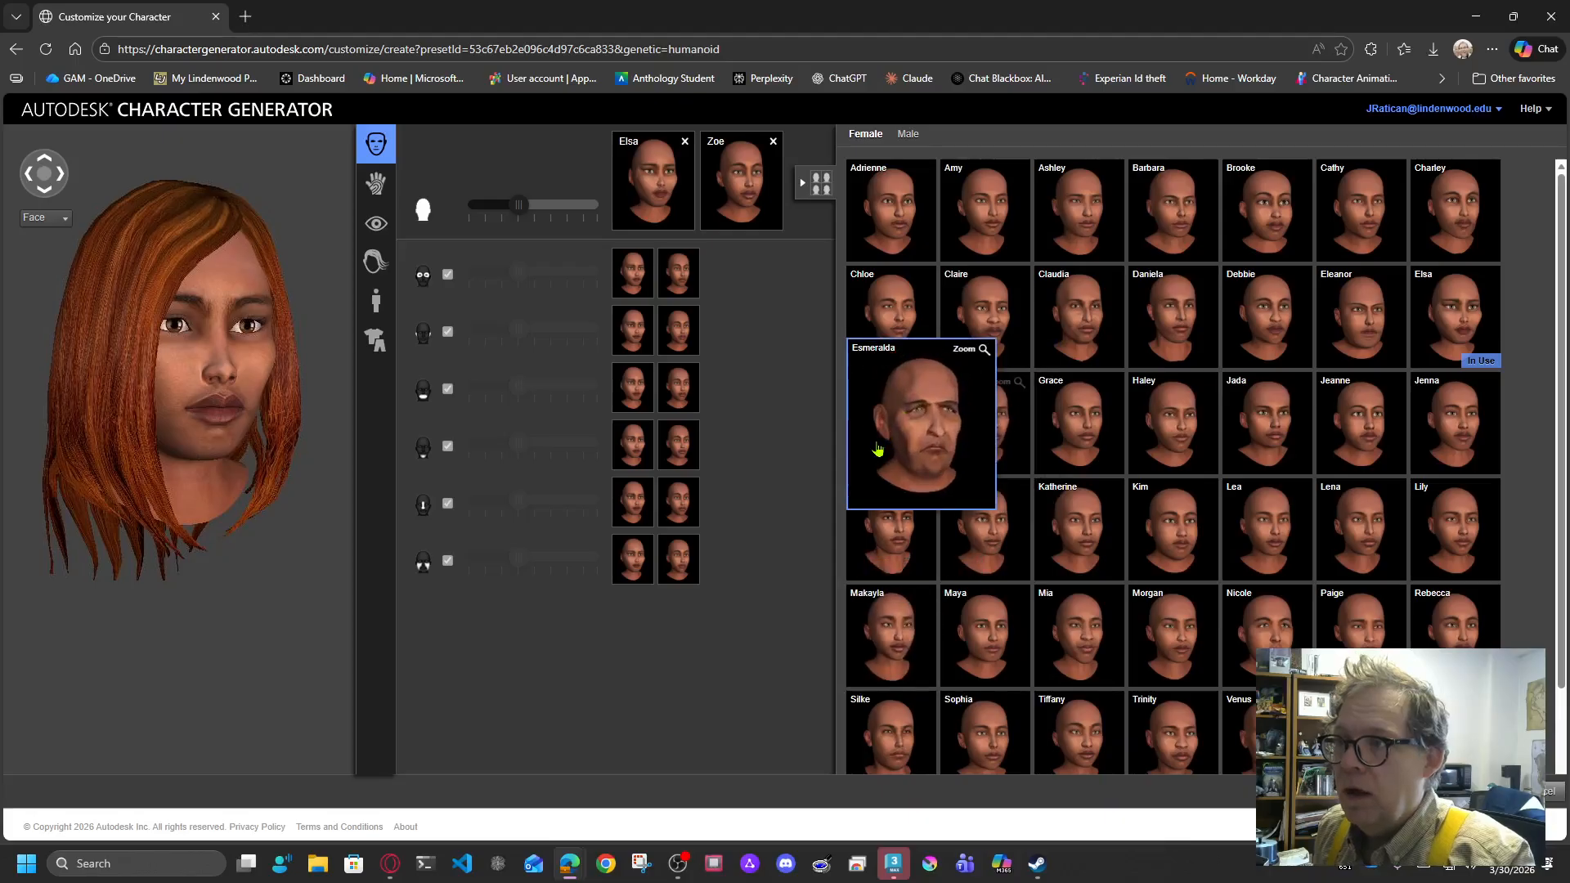
drag(907, 462, 769, 211)
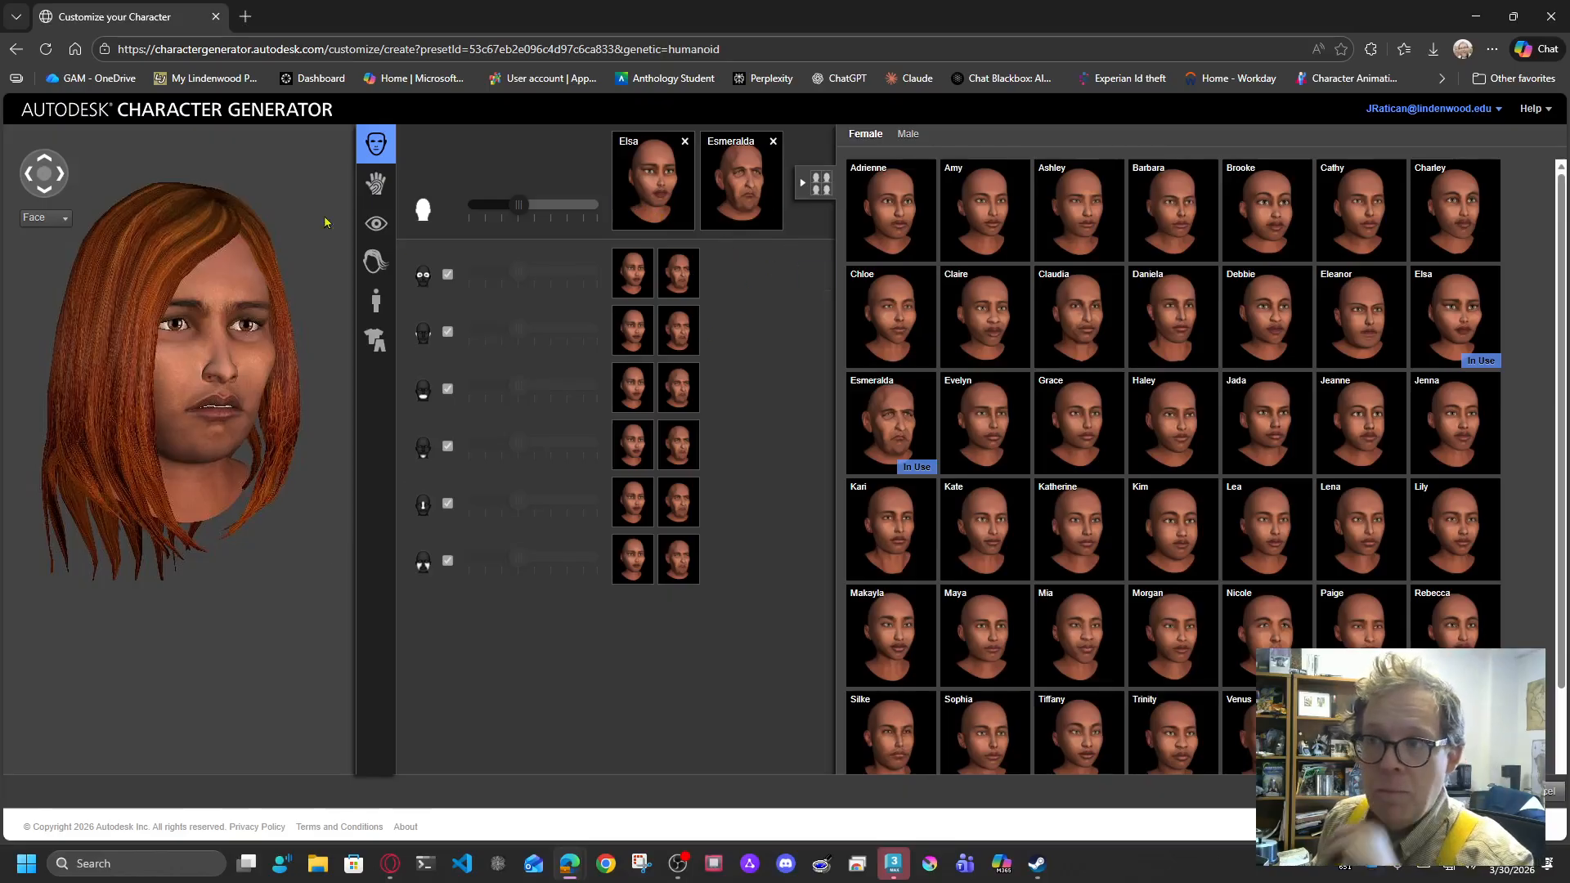
Test the overall face blend at both extremes and leave it fully on Elsa.
drag(518, 211, 421, 211)
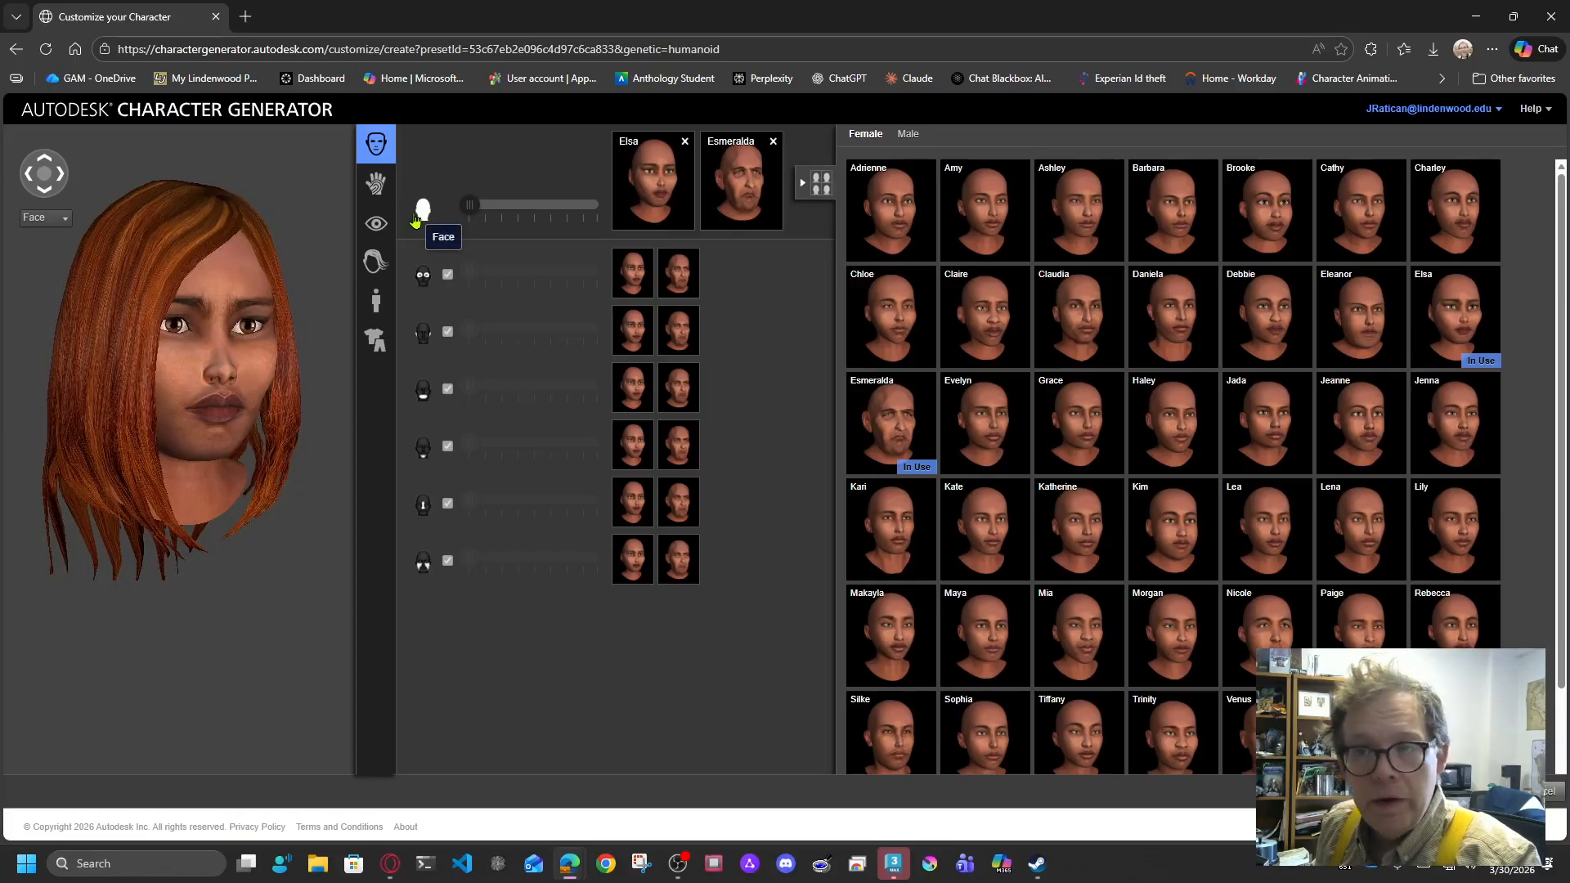
drag(469, 206, 740, 249)
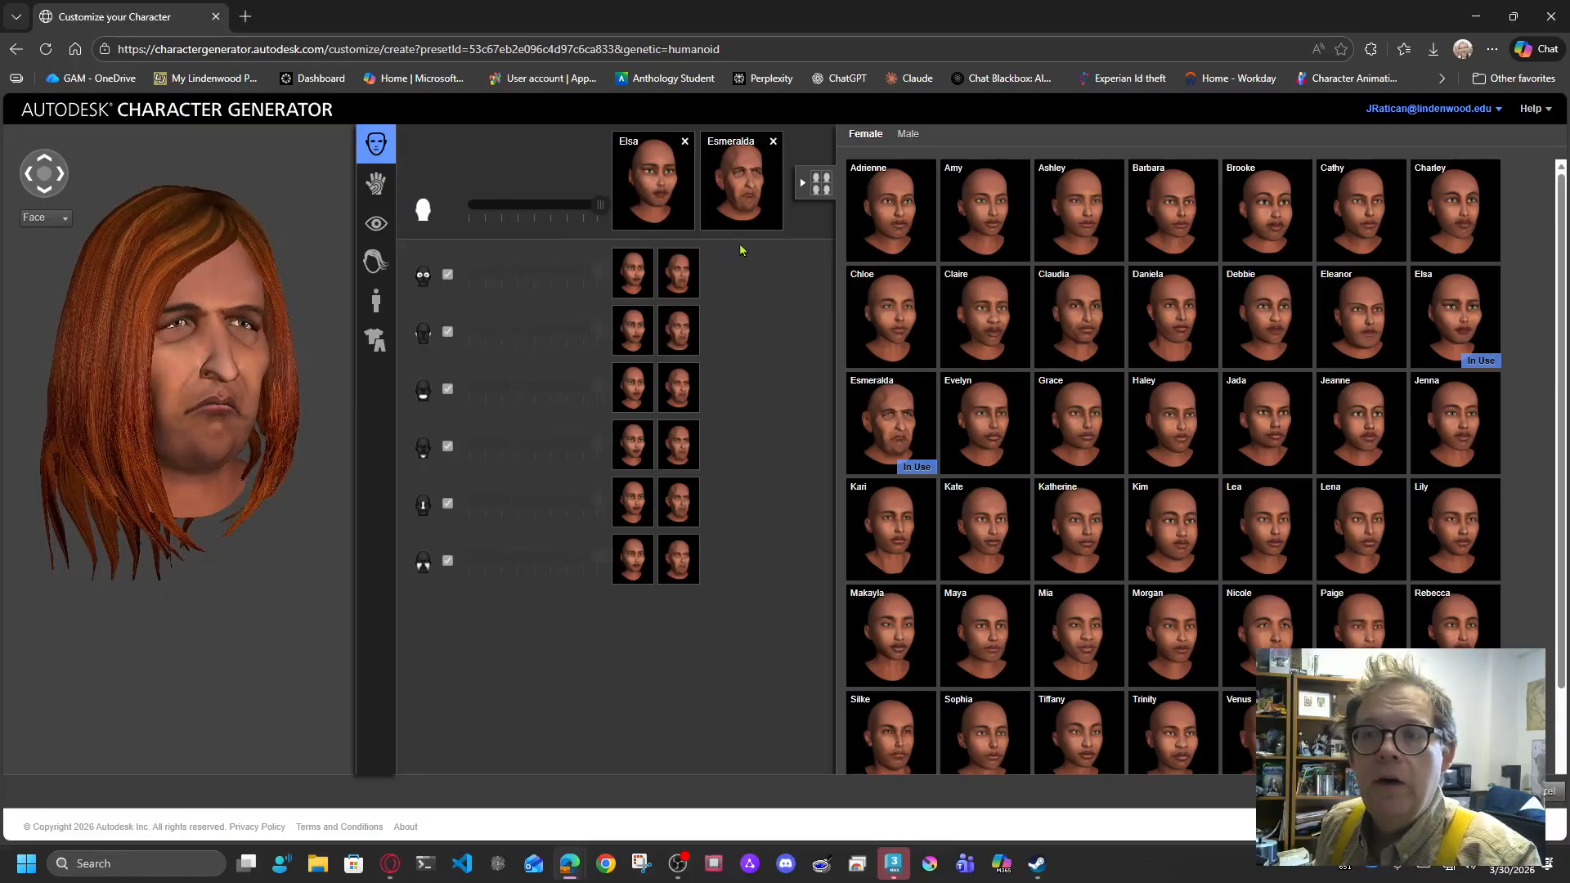
drag(600, 206, 430, 223)
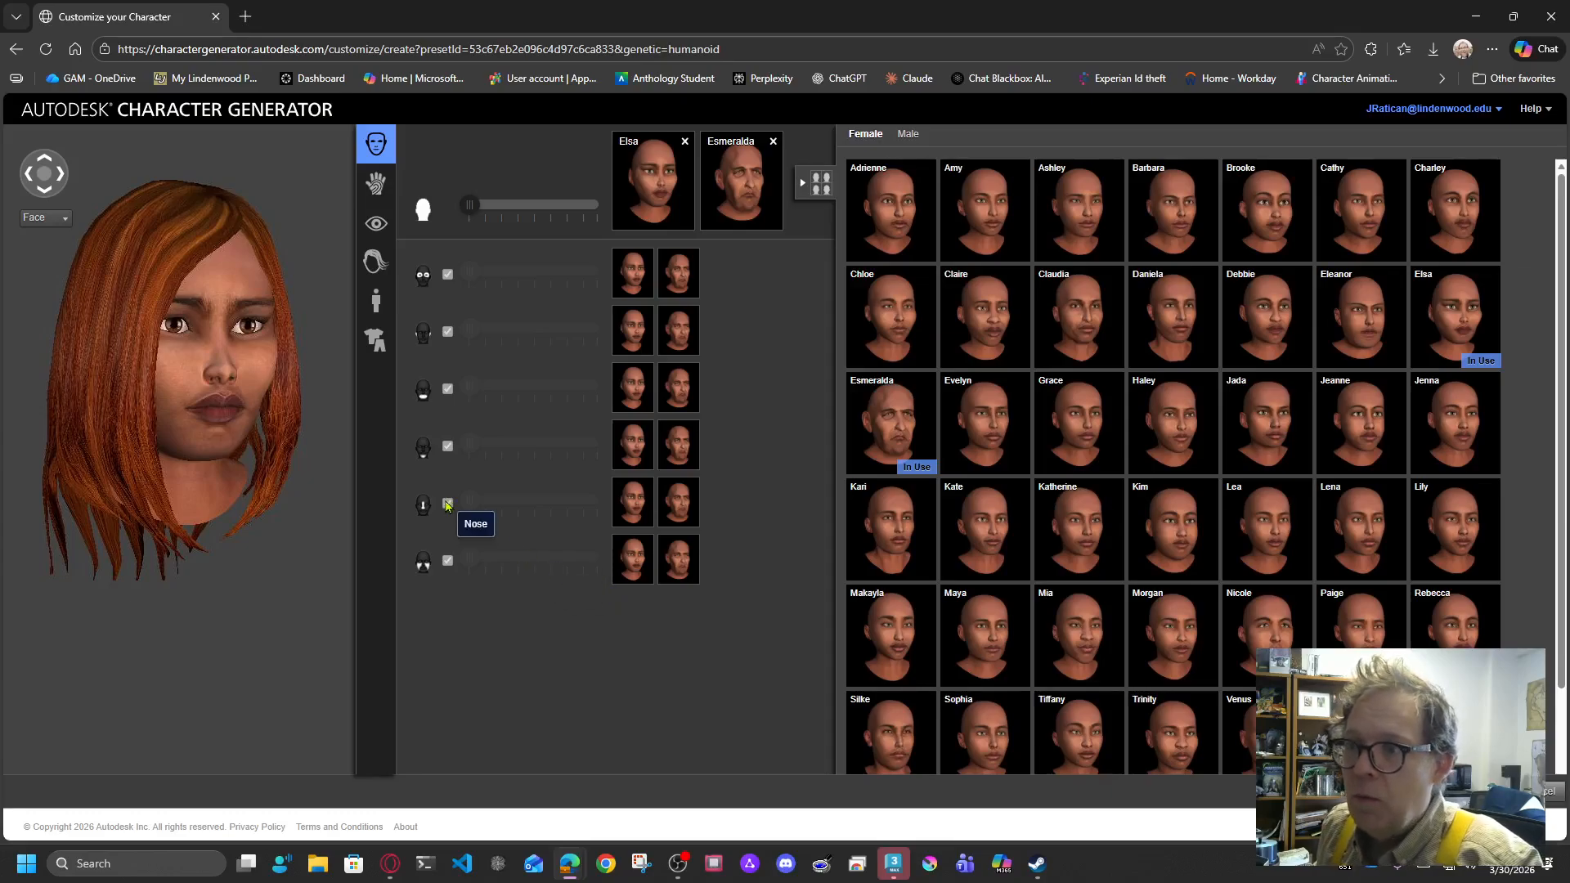
Try a separate nose blend between Elsa and Esmeralda at several strengths, then link the nose back to the overall face.
click(447, 503)
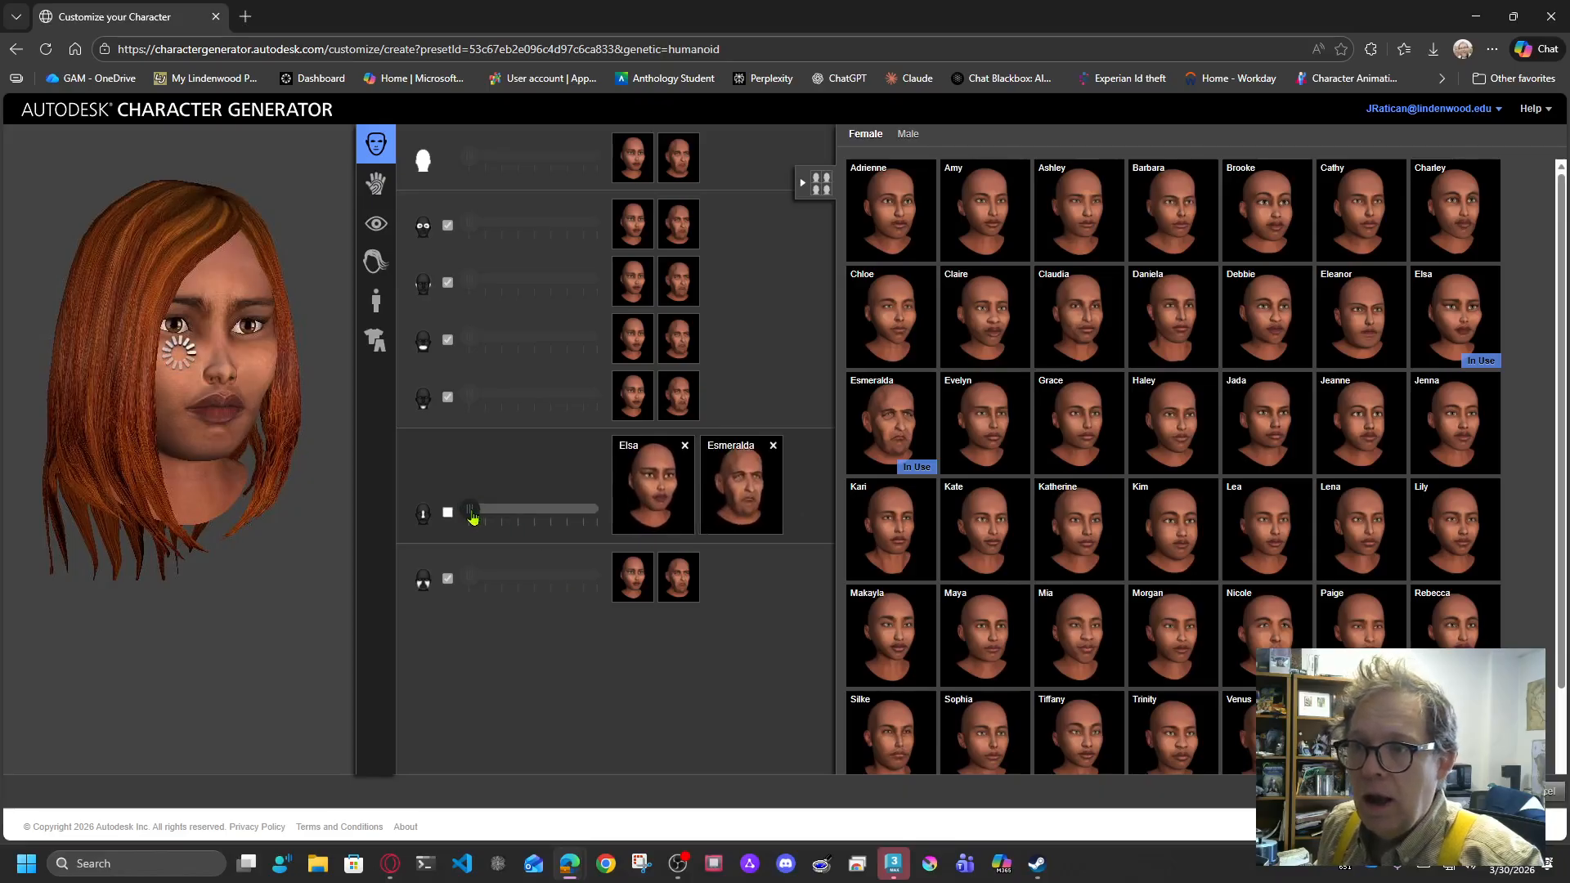
drag(473, 517, 626, 529)
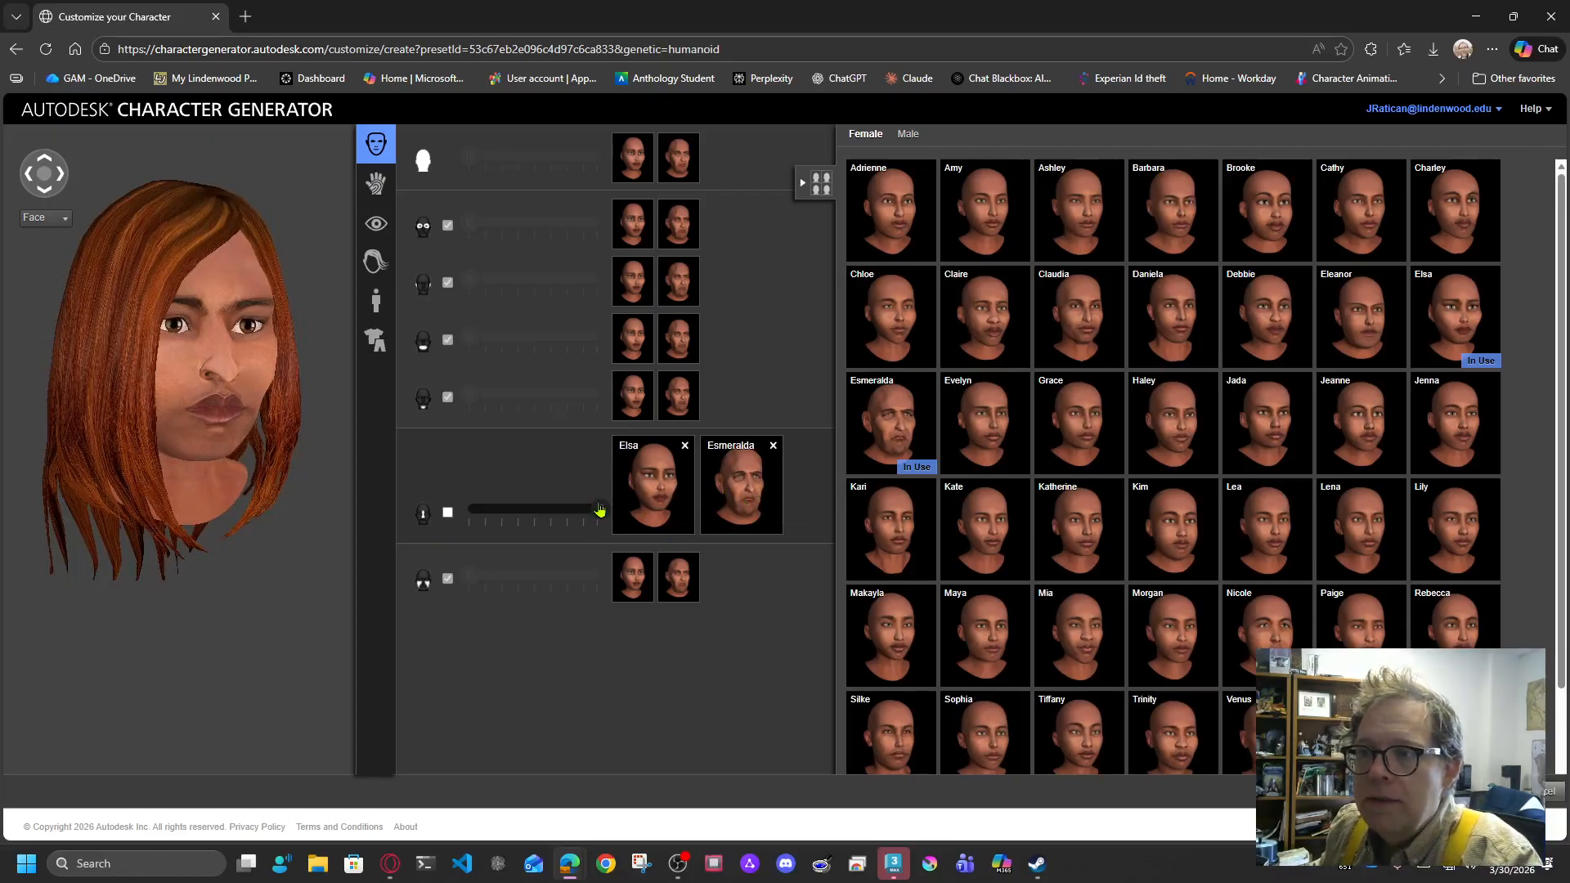
drag(593, 514, 545, 517)
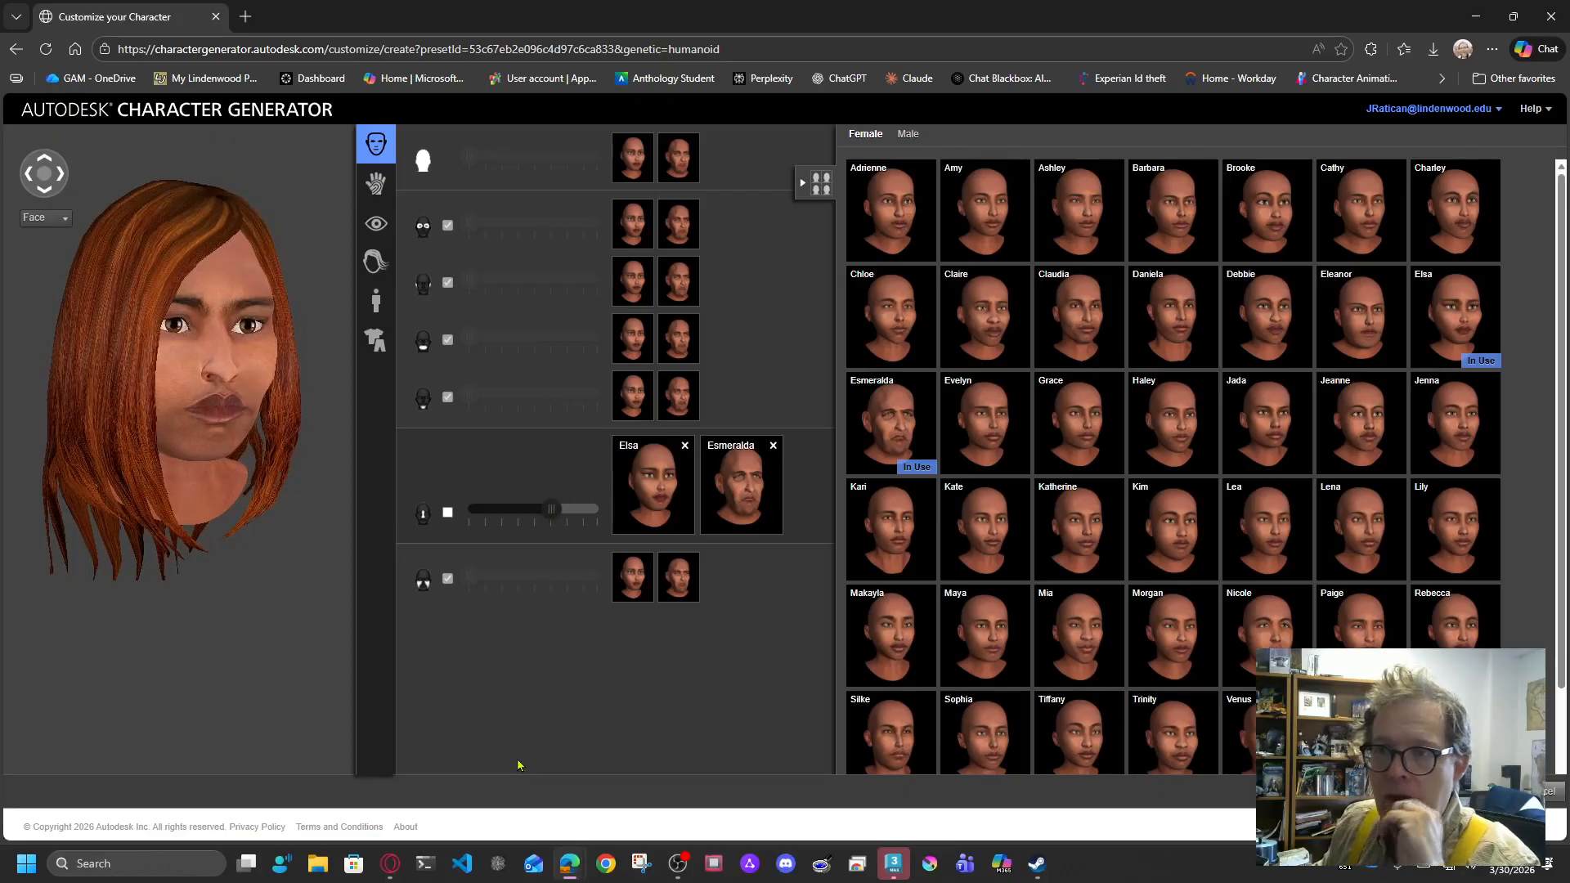
mouse_move(539, 513)
mouse_down()
mouse_move(428, 512)
mouse_move(630, 520)
mouse_move(385, 520)
mouse_move(560, 527)
mouse_move(545, 528)
mouse_up()
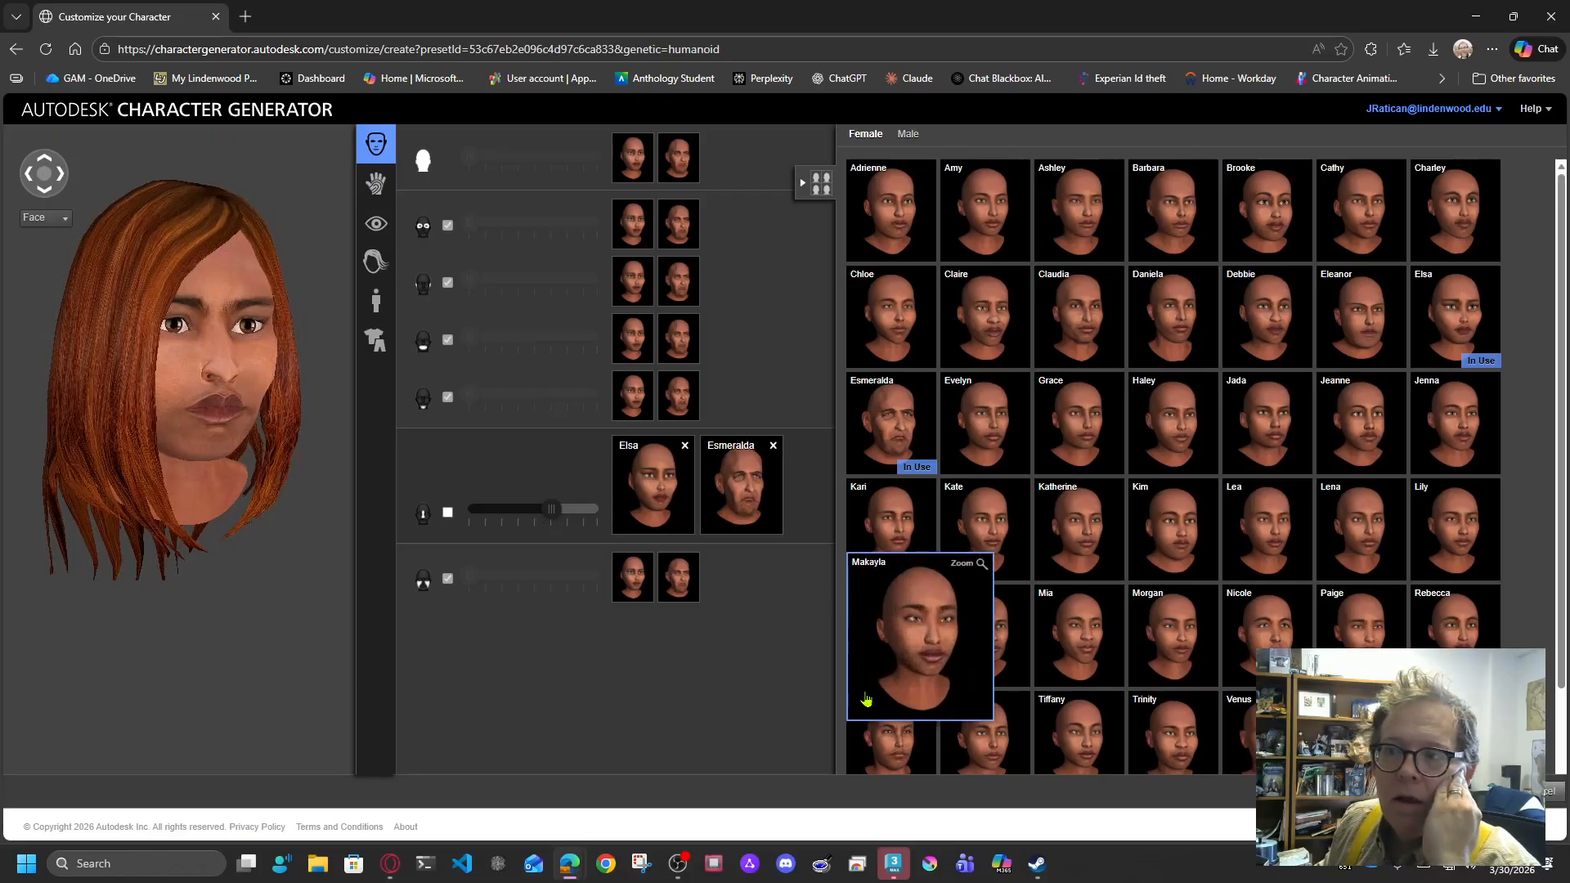
drag(549, 516, 468, 517)
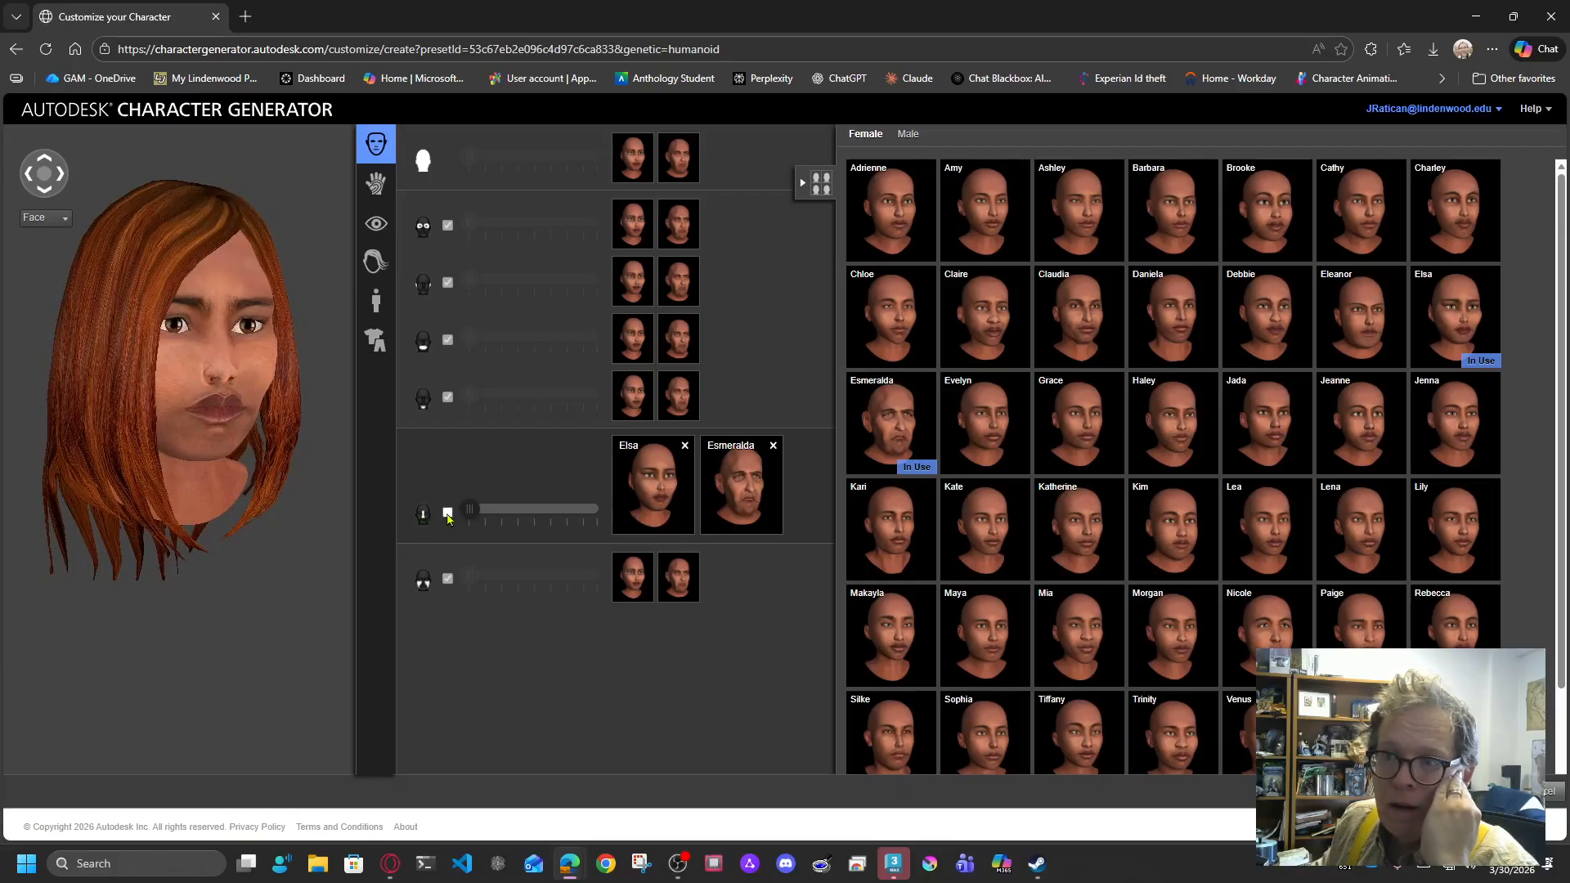
click(447, 516)
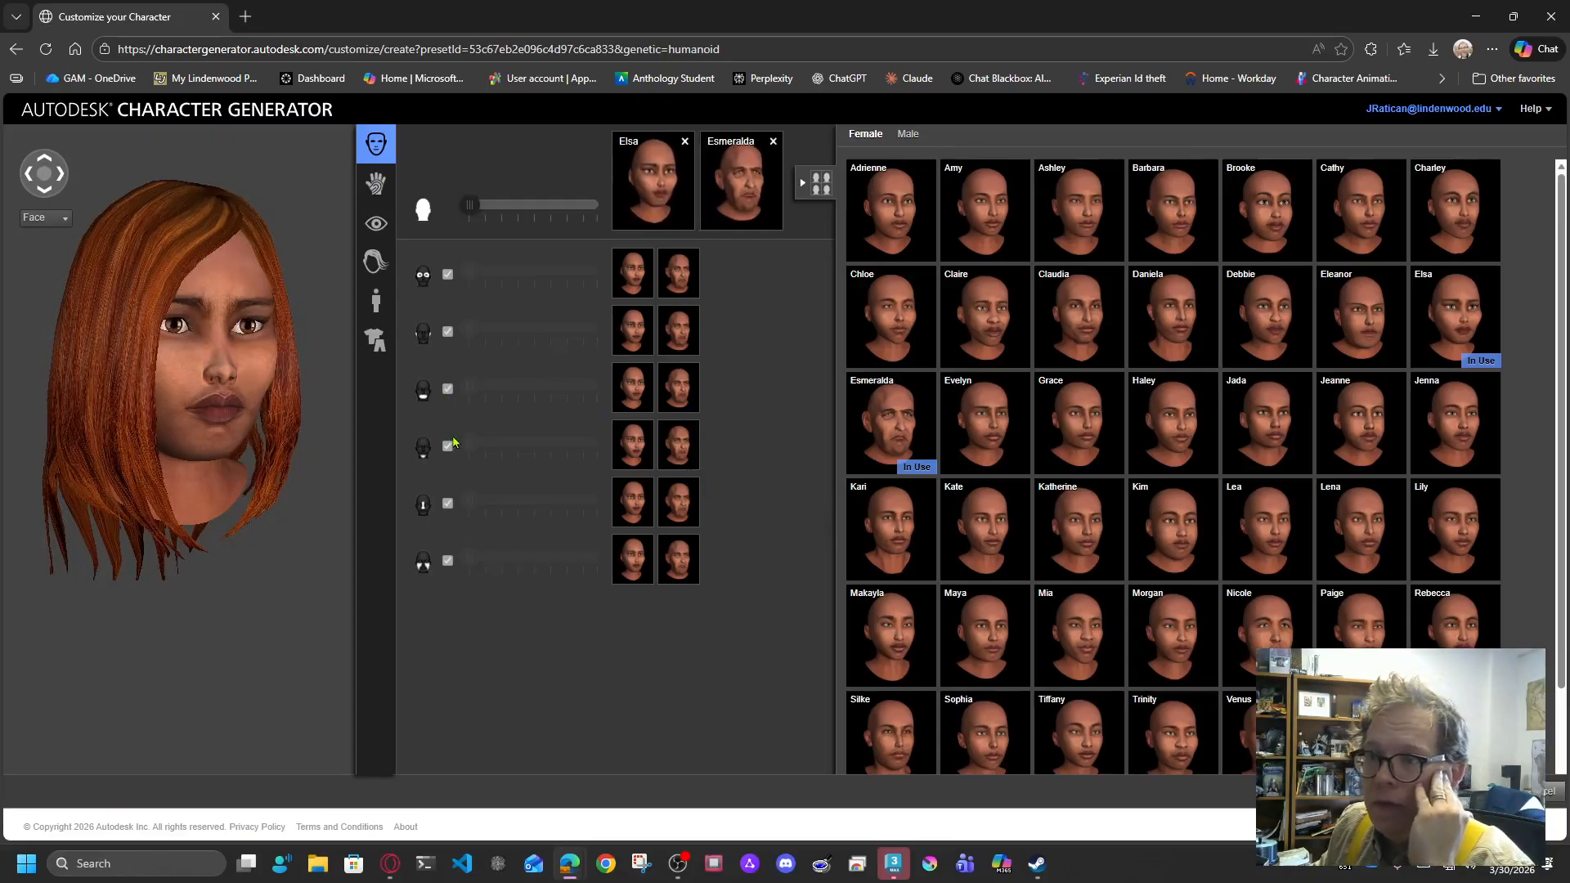
Unlink the mouth from the overall face, assign Eleanor as its second source and blend it fully to Eleanor.
click(448, 389)
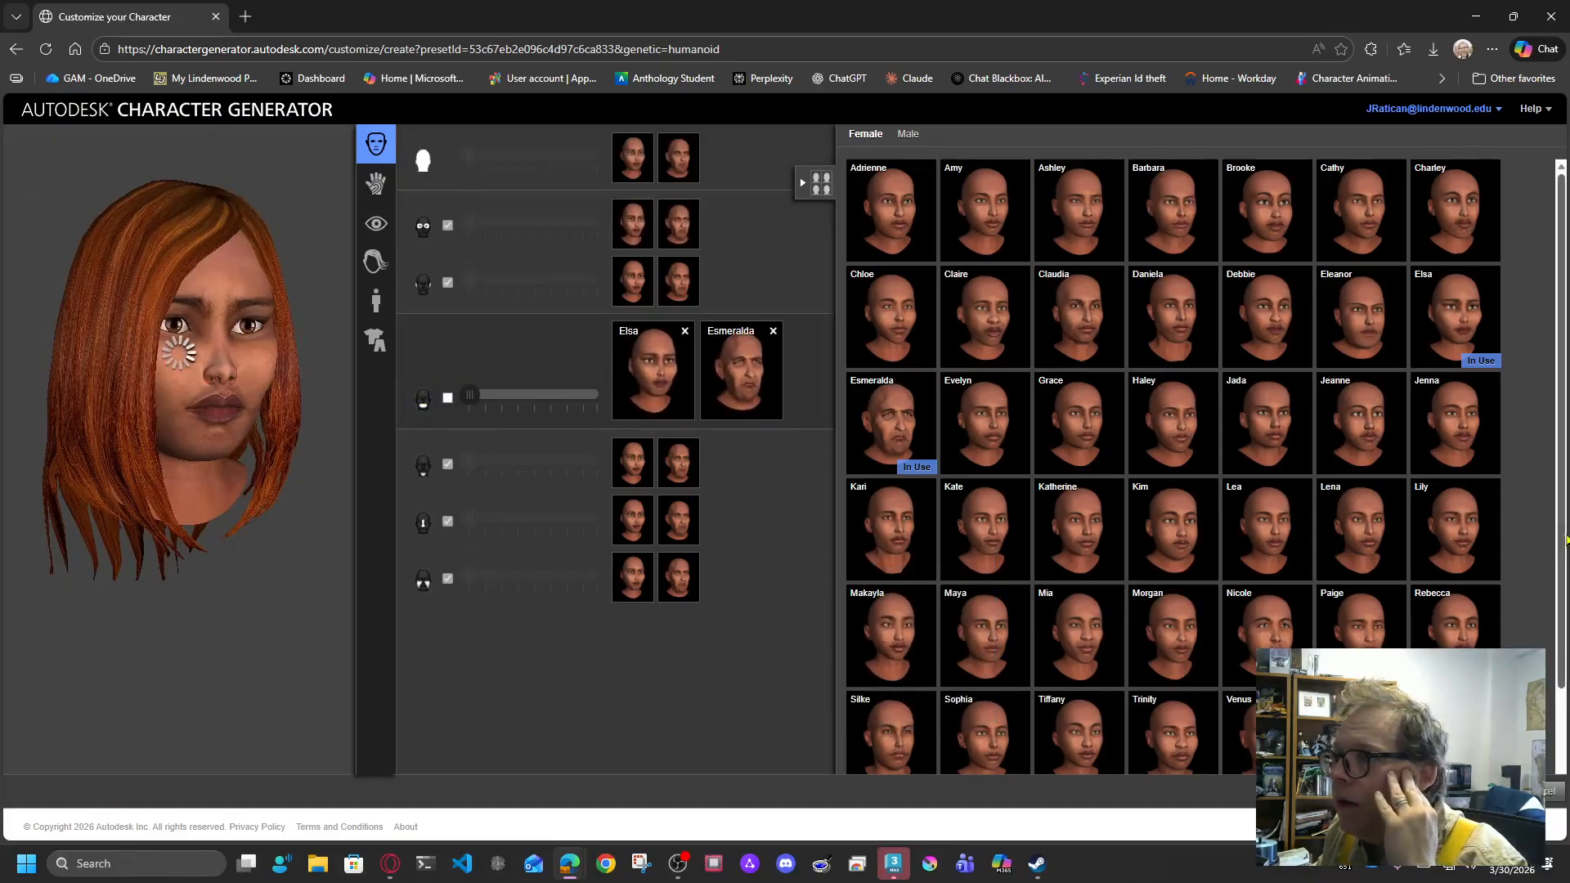
drag(1359, 318, 744, 376)
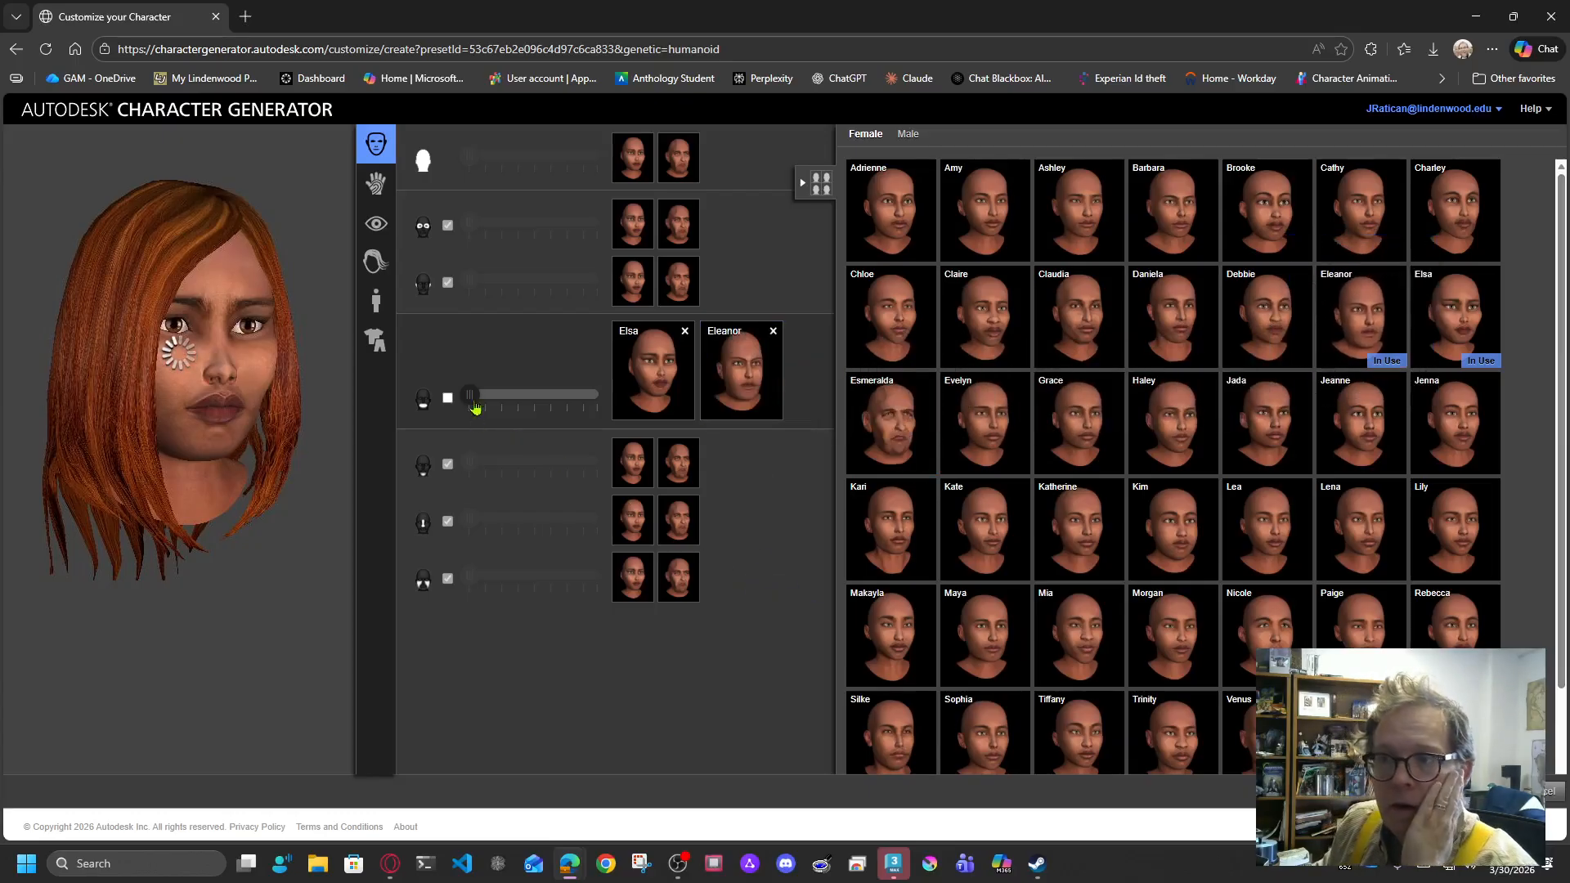
drag(473, 398, 686, 410)
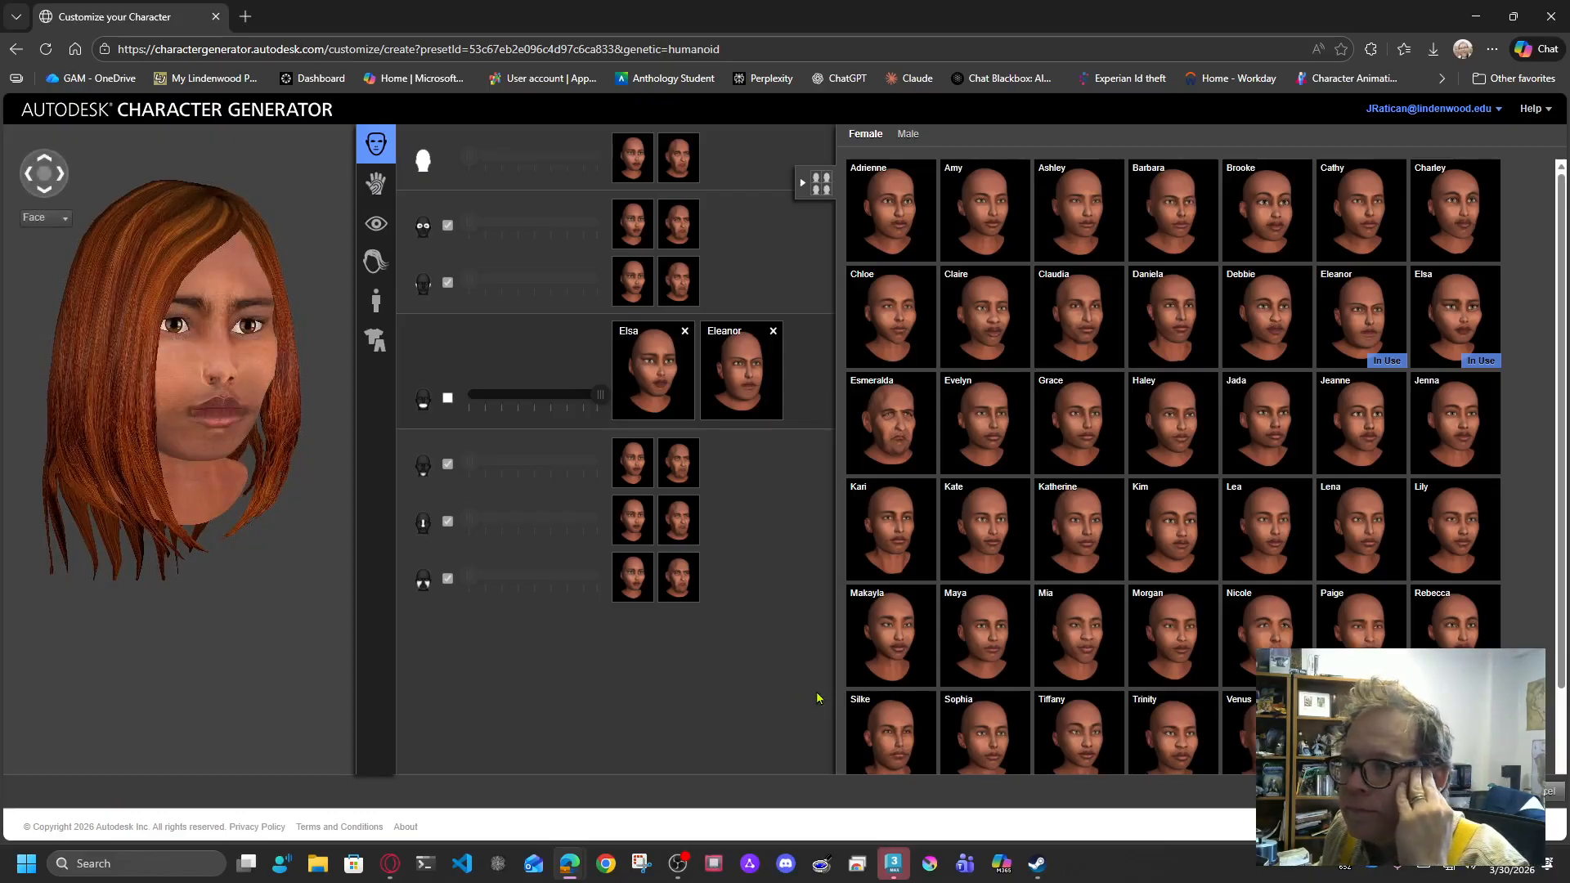
Unlink the nose from the overall face, assign Mia as its second source and blend it fully to Mia.
drag(942, 708, 679, 523)
click(446, 524)
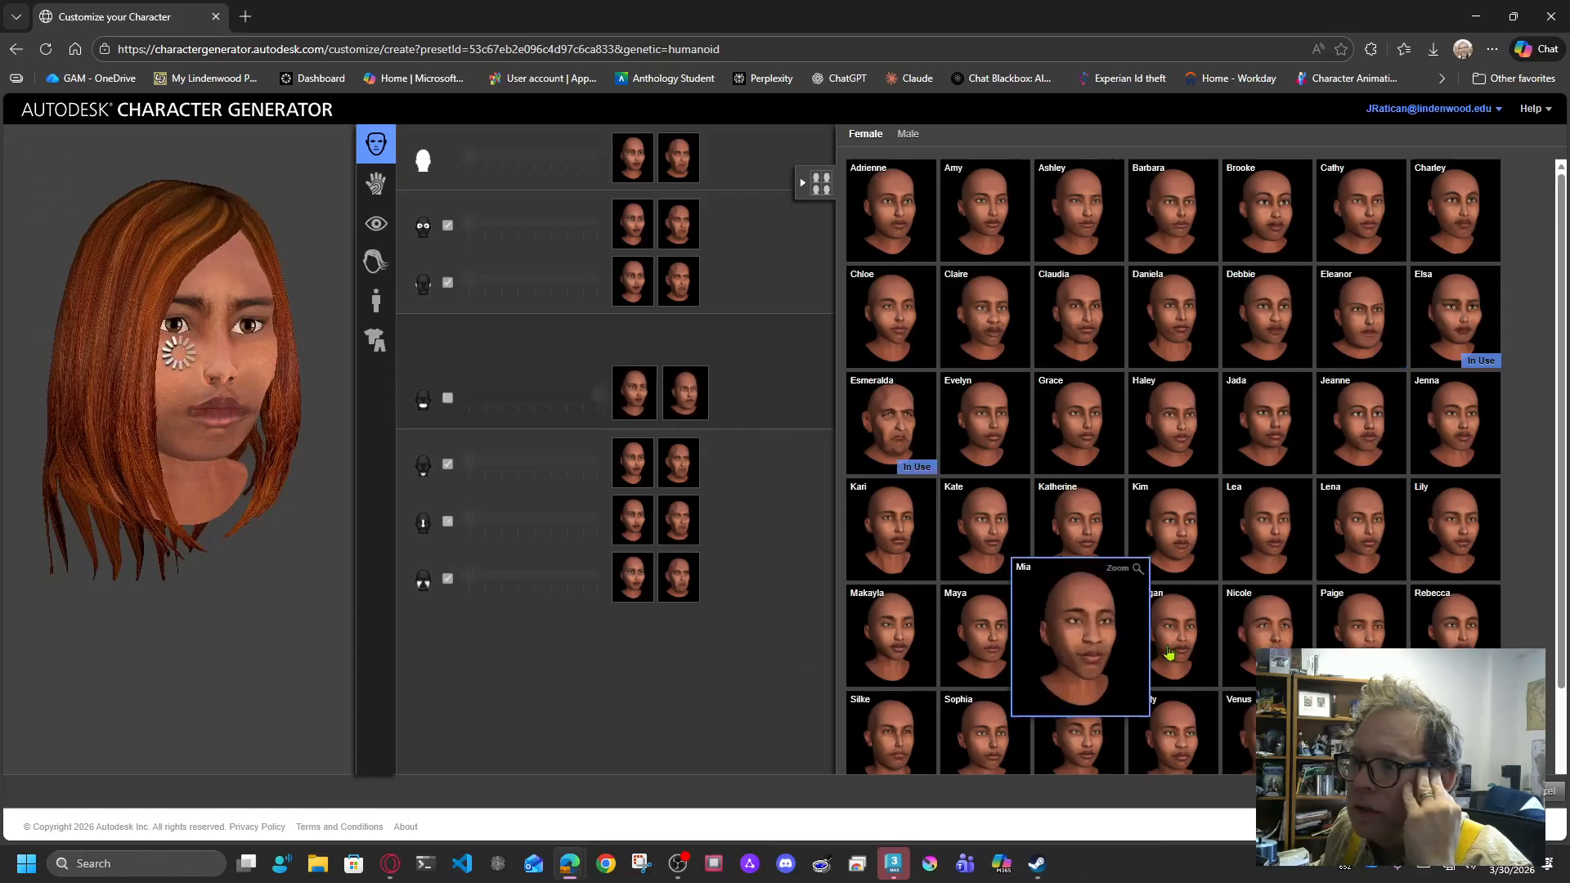
drag(1076, 660, 737, 524)
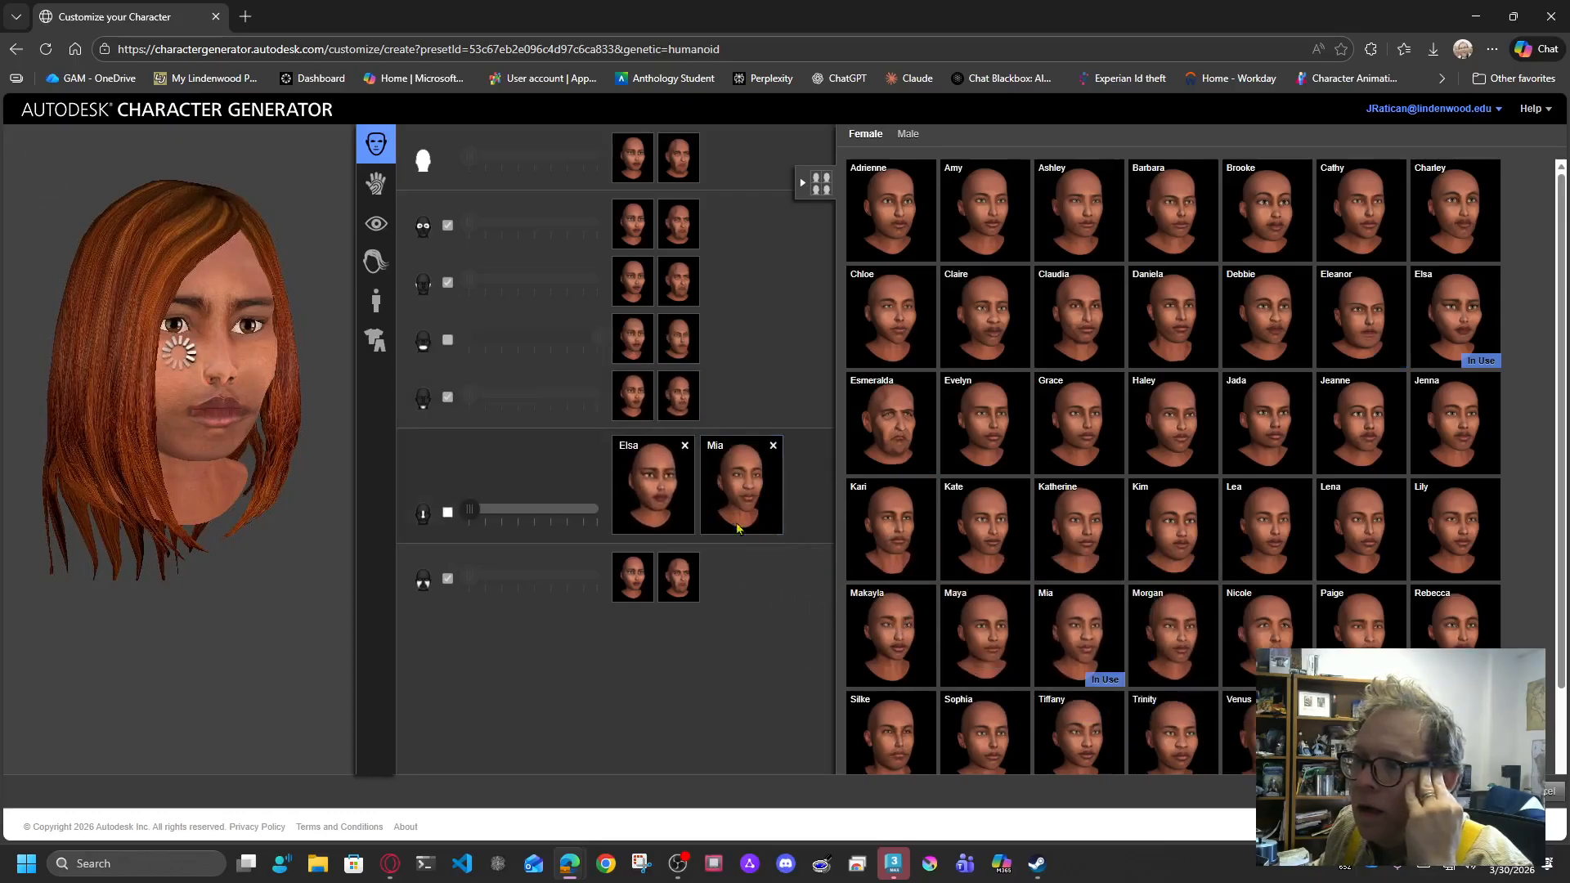
drag(470, 511, 599, 510)
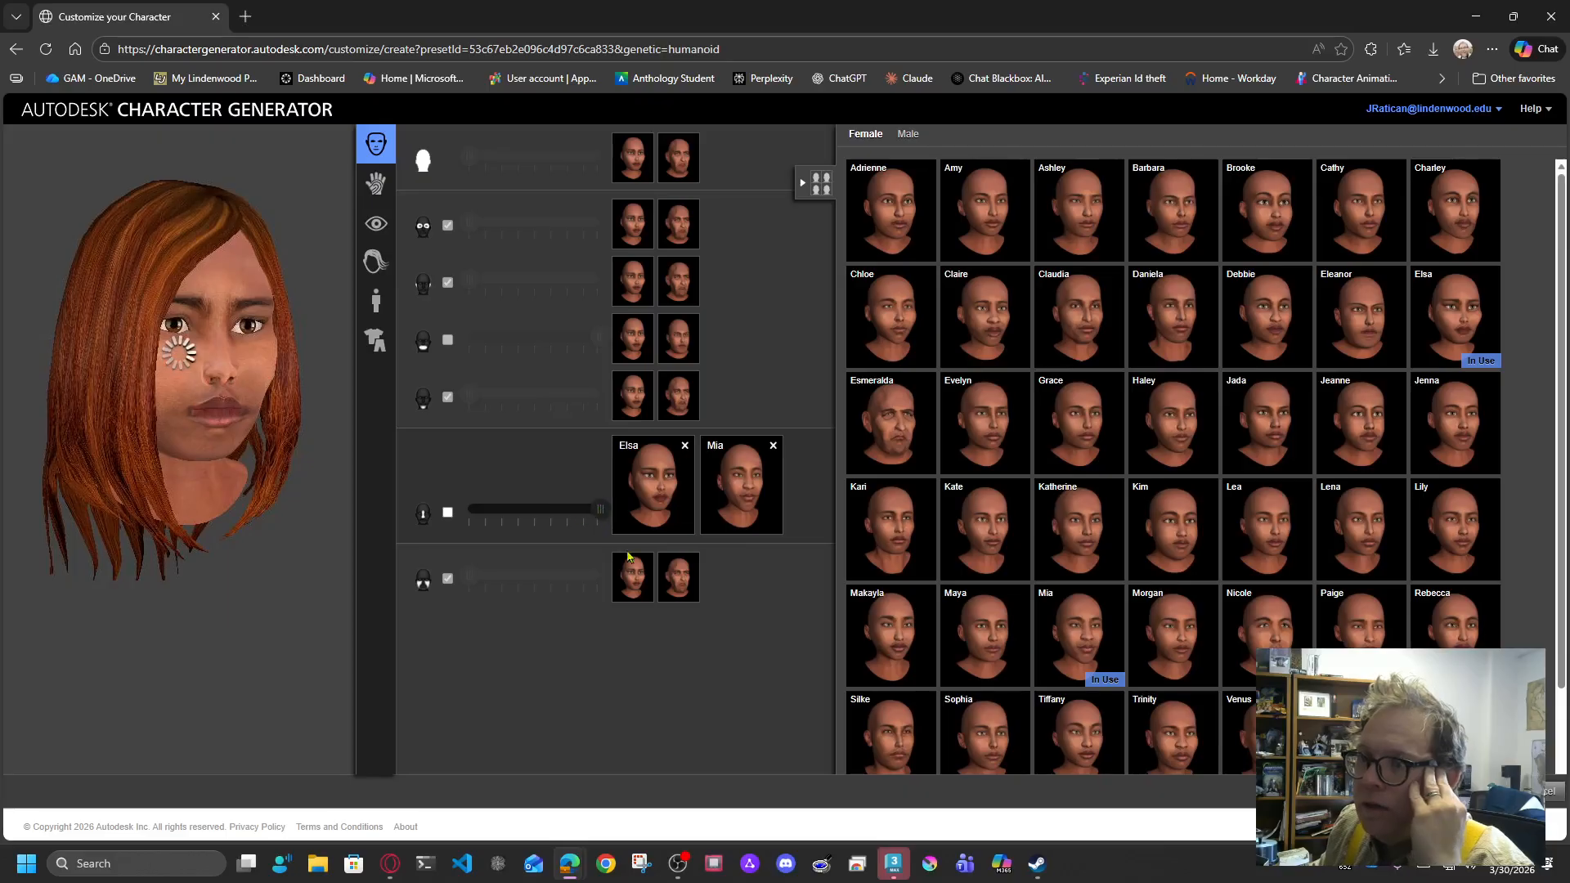
mouse_move(881, 626)
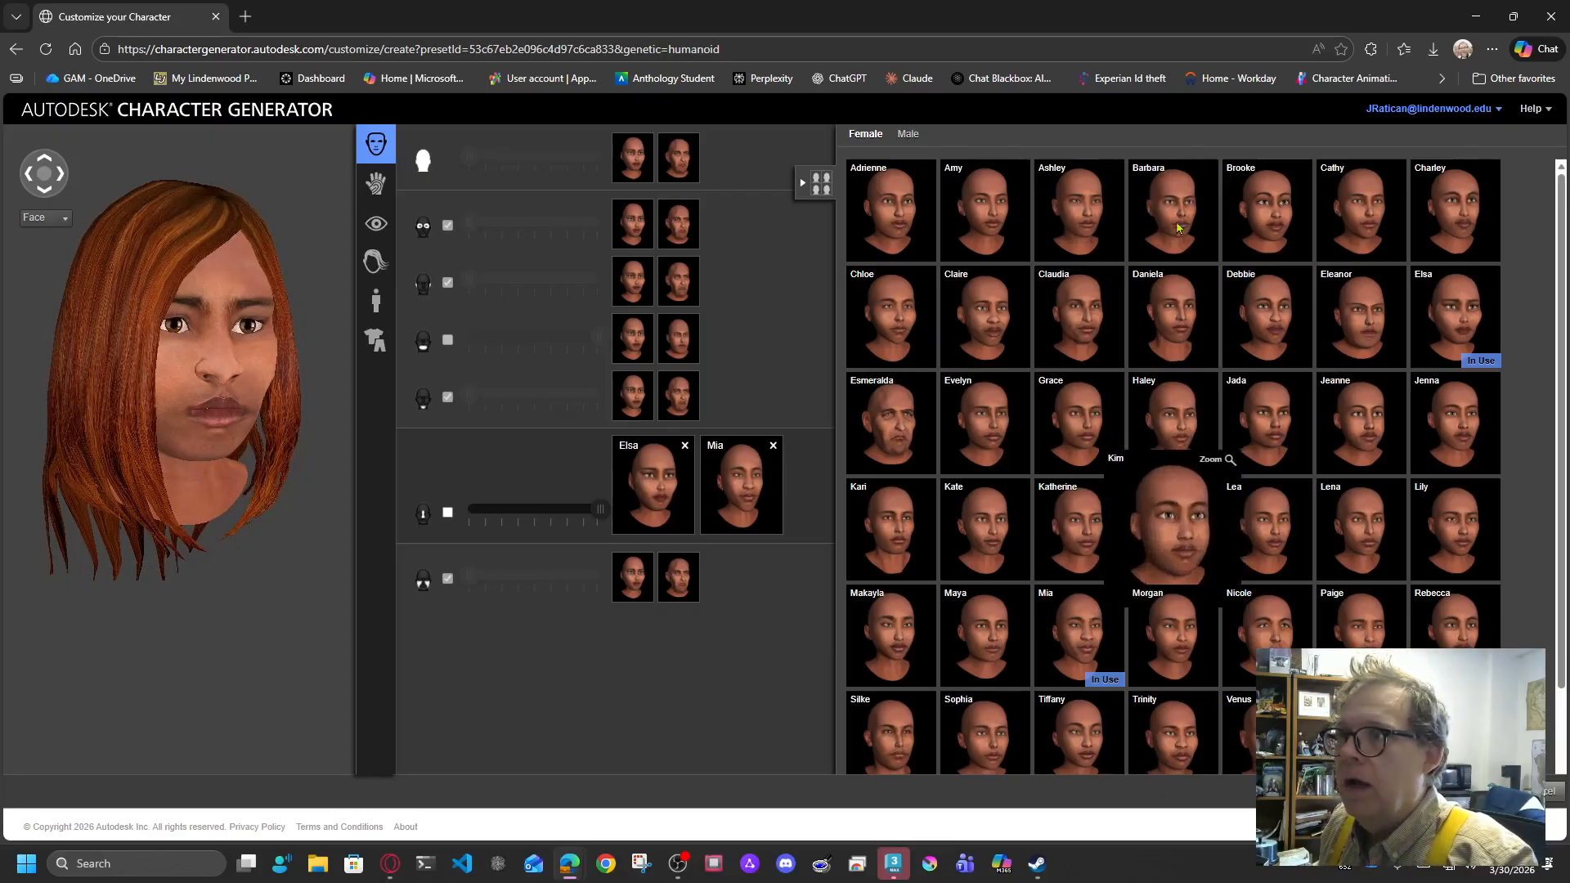
Unlink the ears from the overall face and assign the male face Pete as their first source.
click(908, 135)
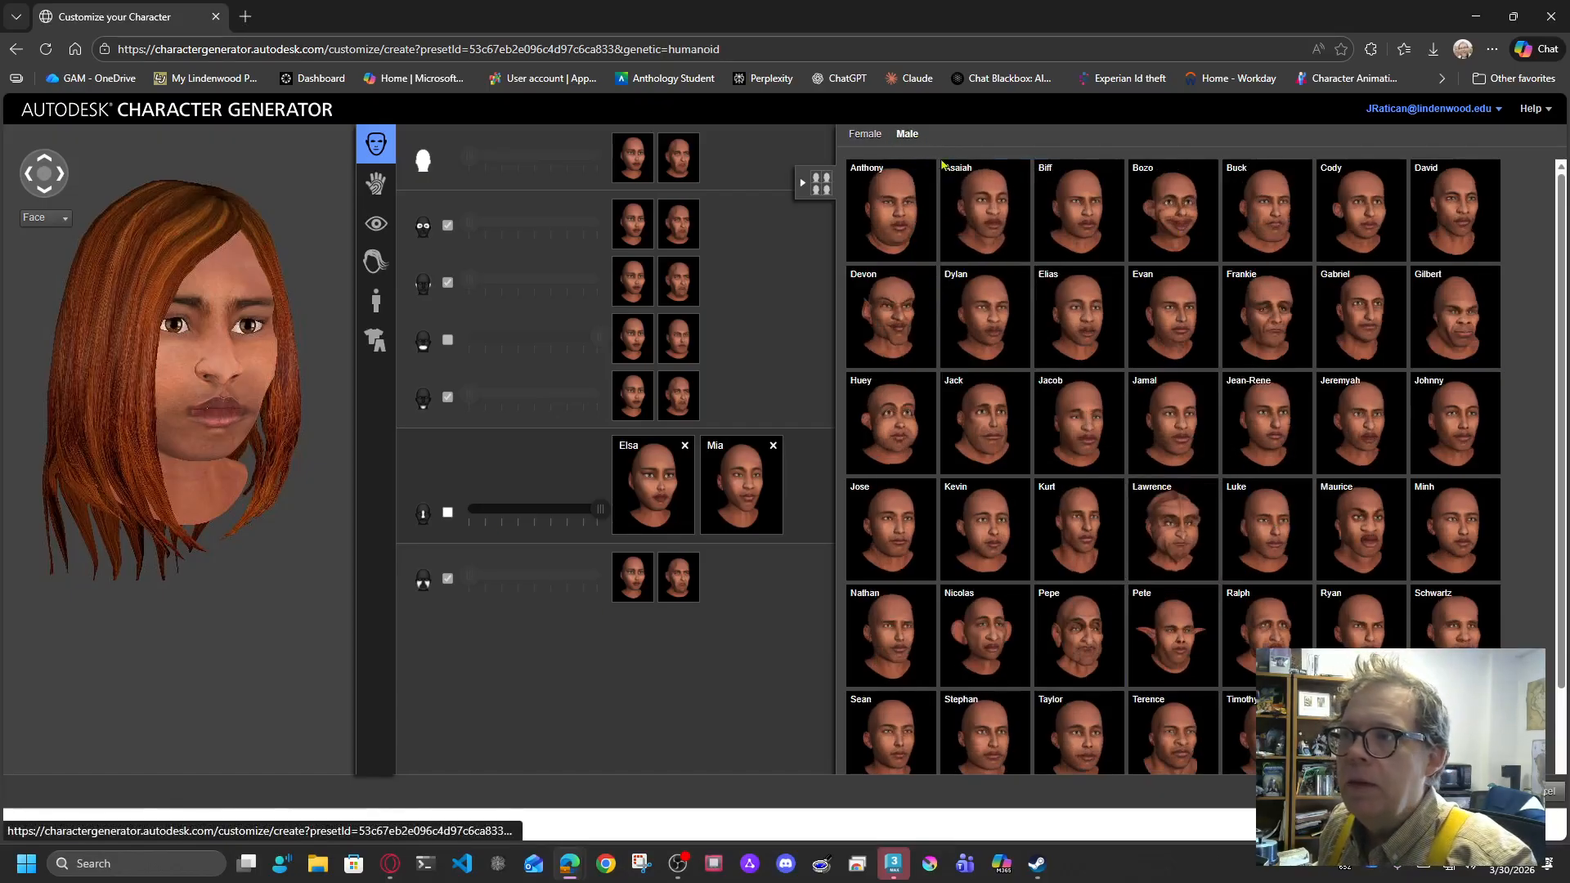
scroll(1553, 670, down, 2)
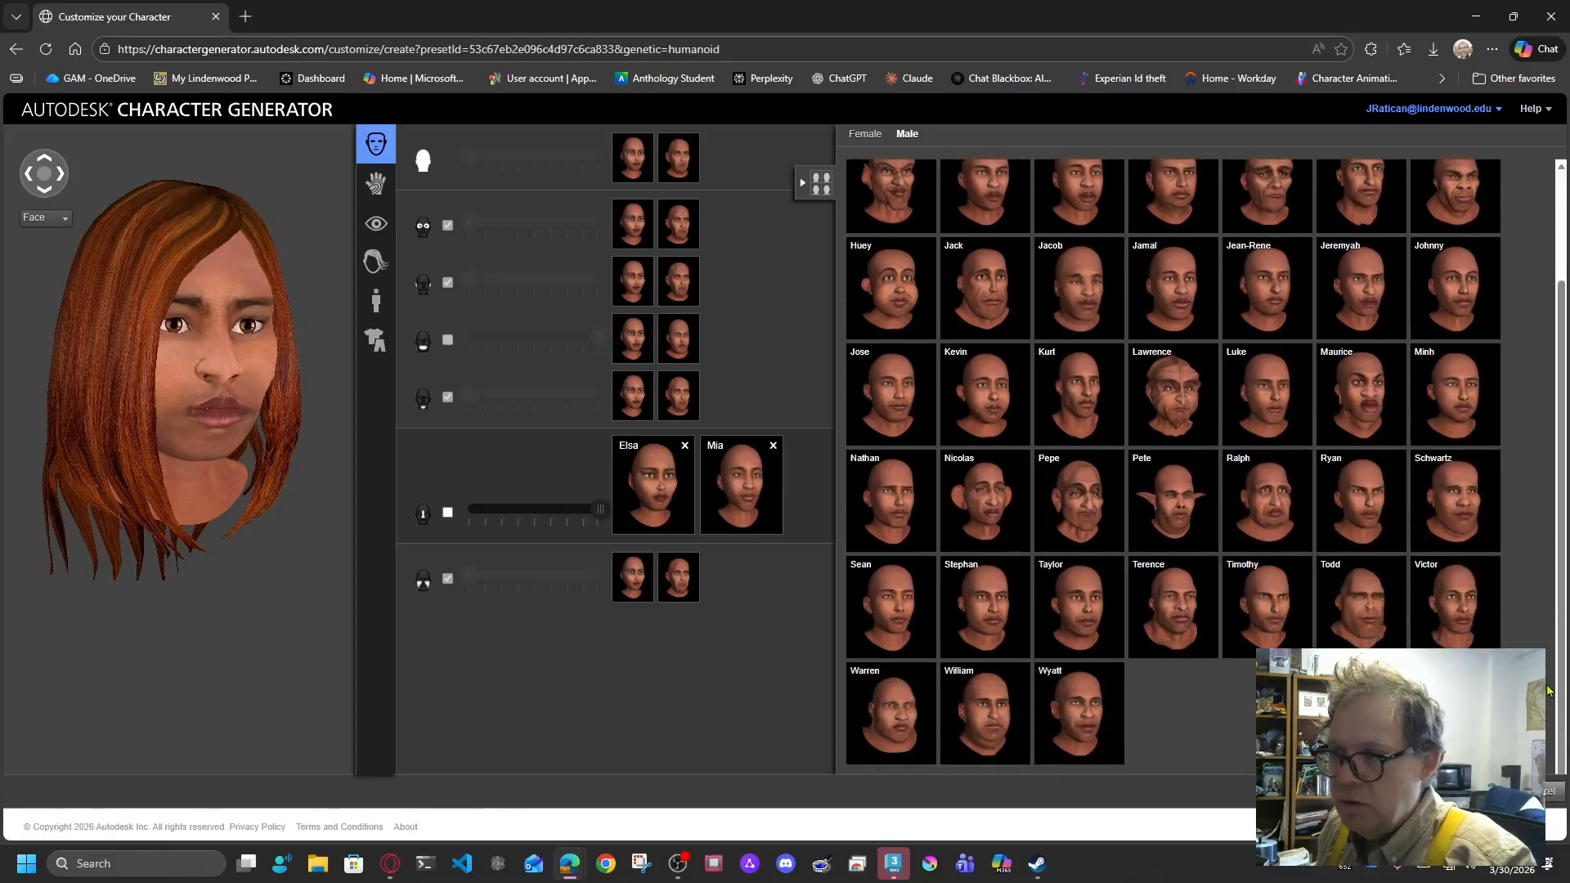
scroll(1548, 691, up, 2)
scroll(1243, 585, down, 2)
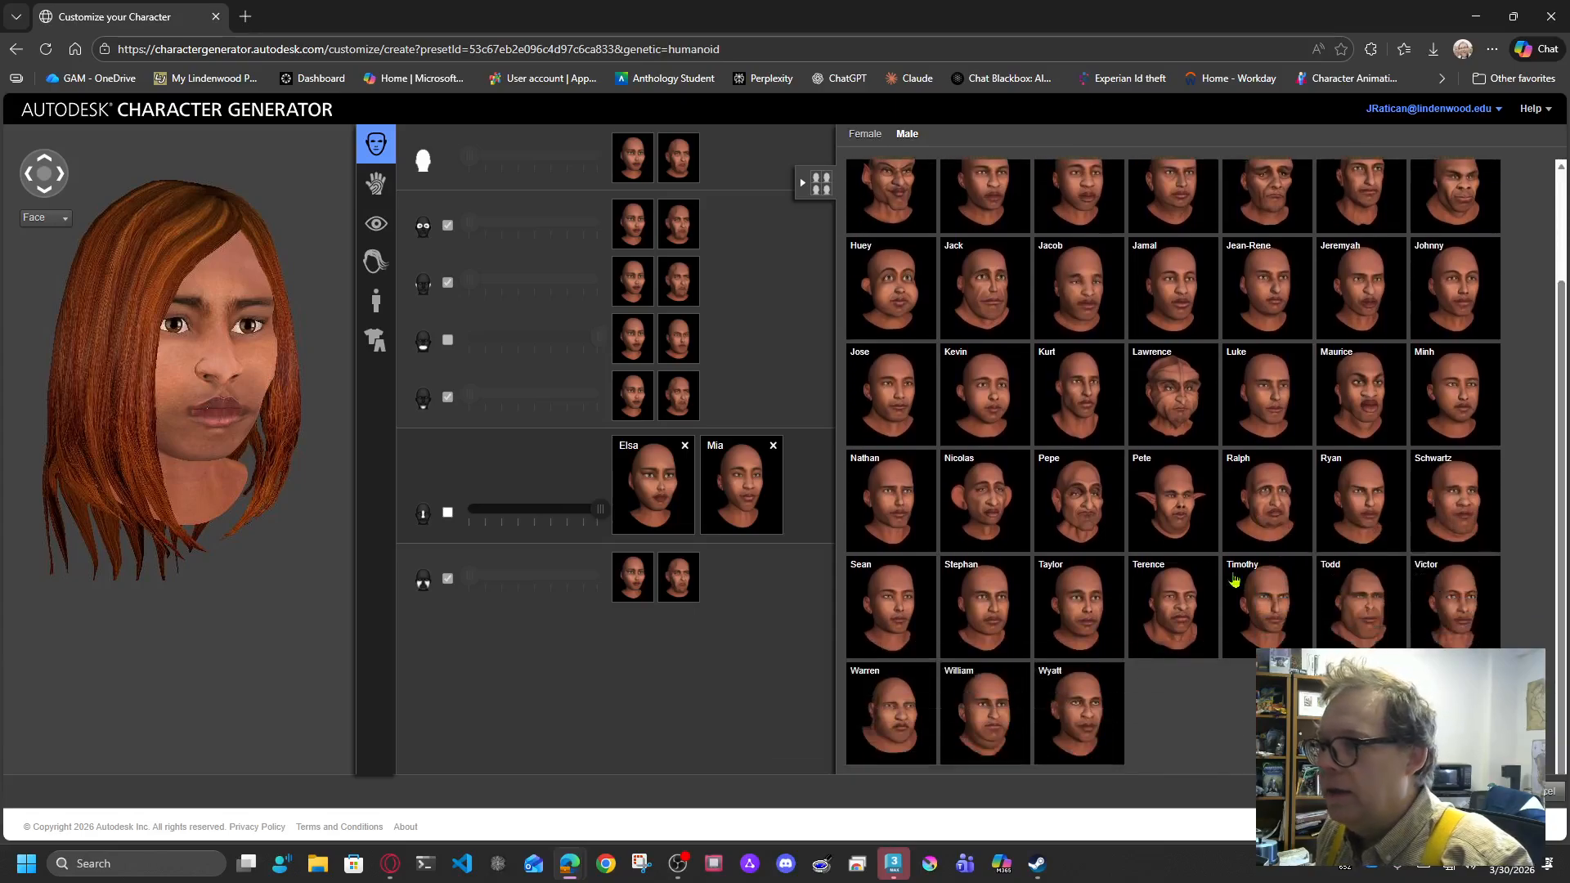
mouse_move(1139, 520)
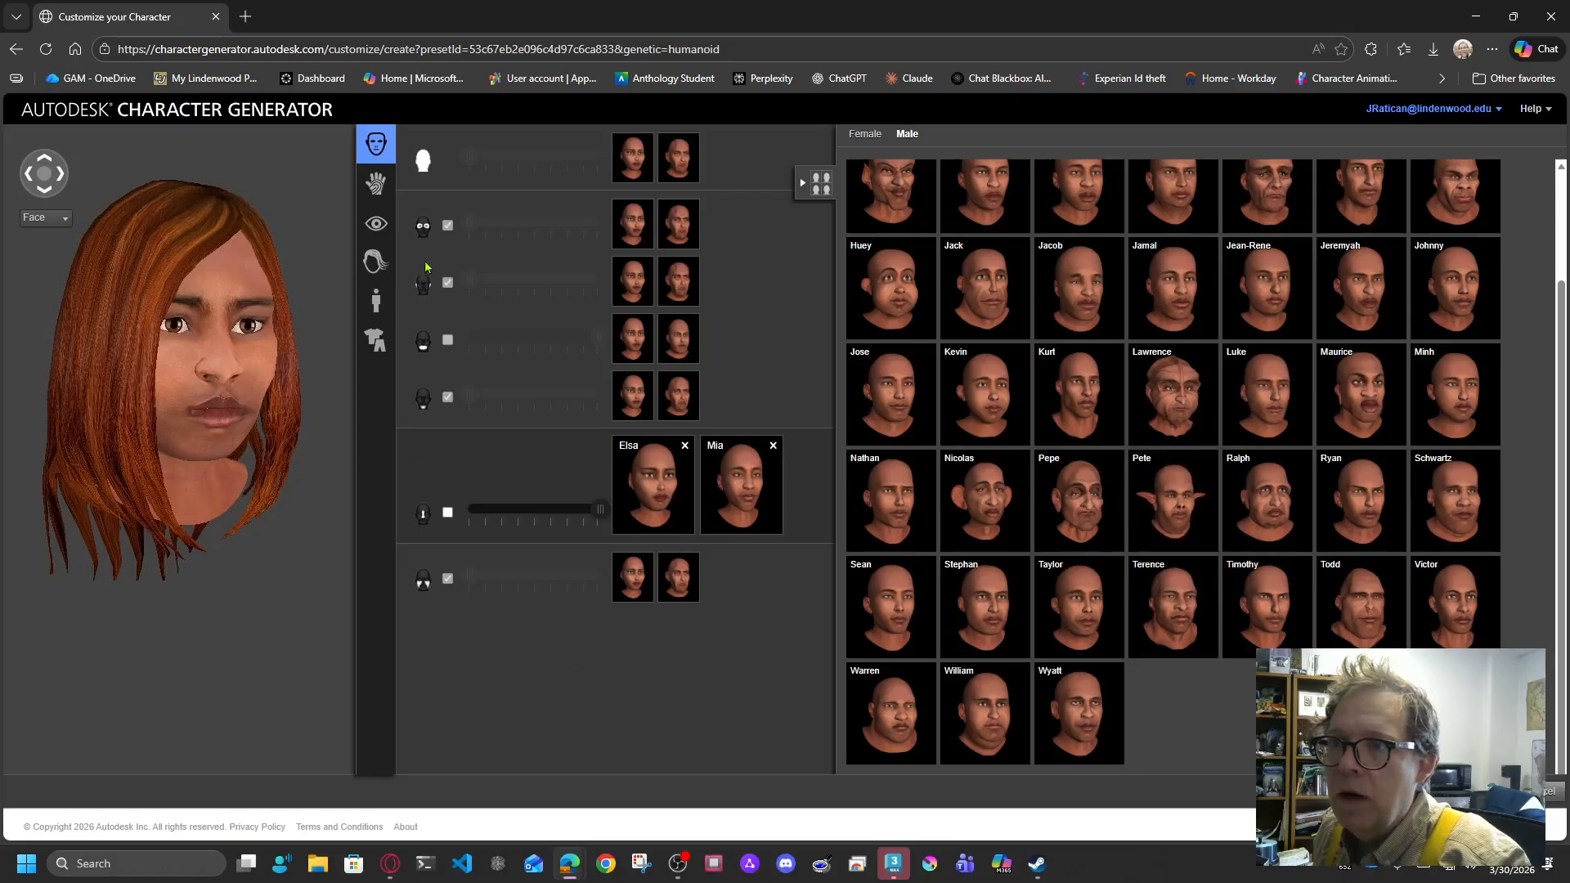
click(447, 282)
mouse_move(436, 283)
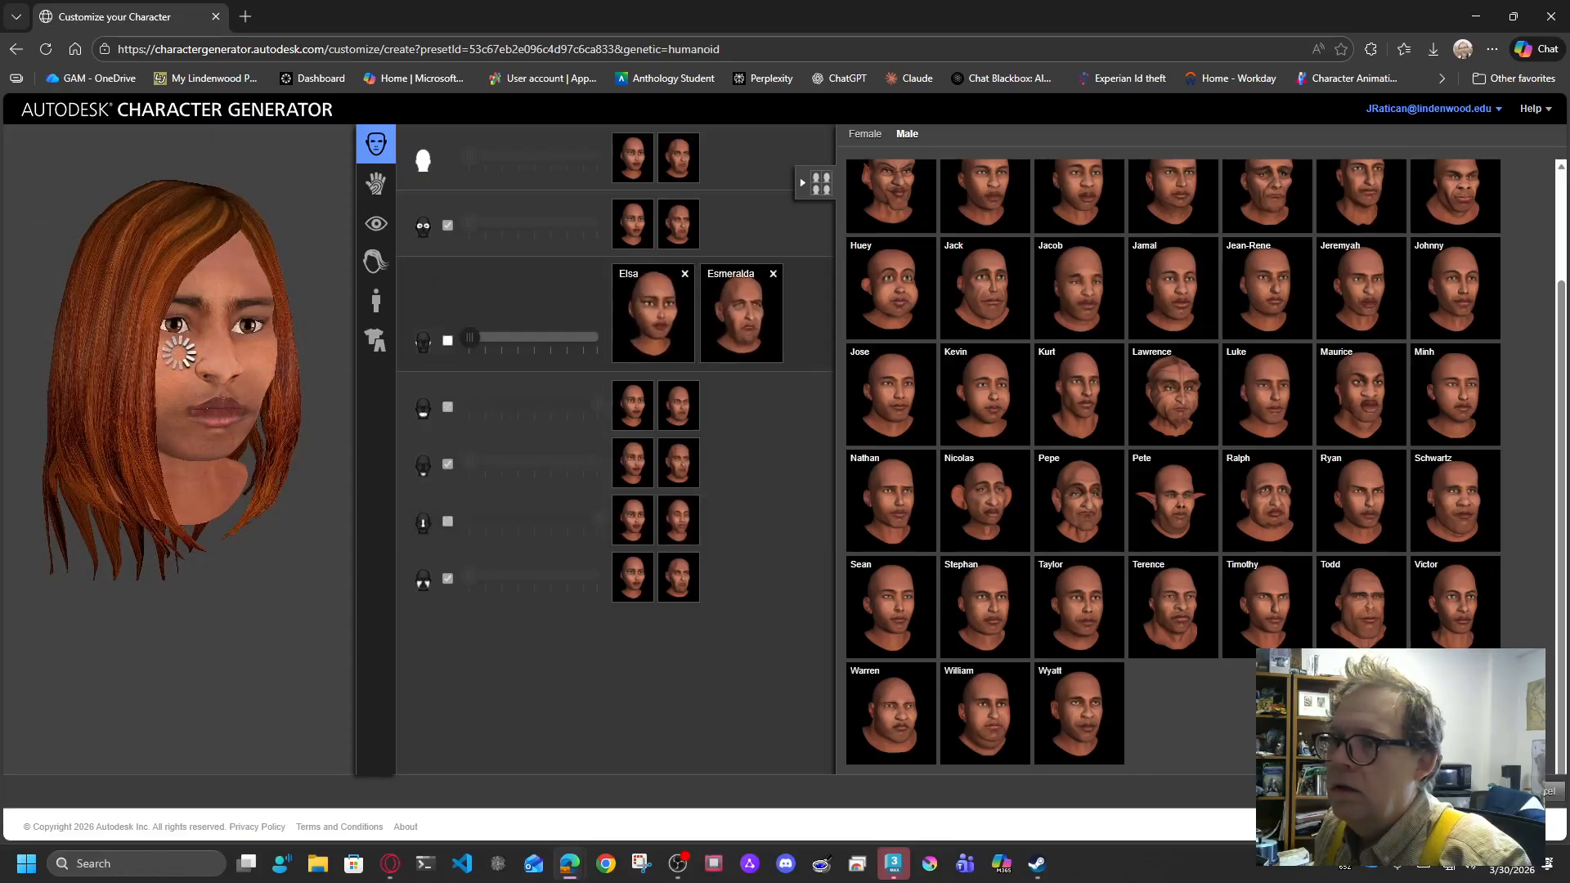
drag(859, 425, 658, 327)
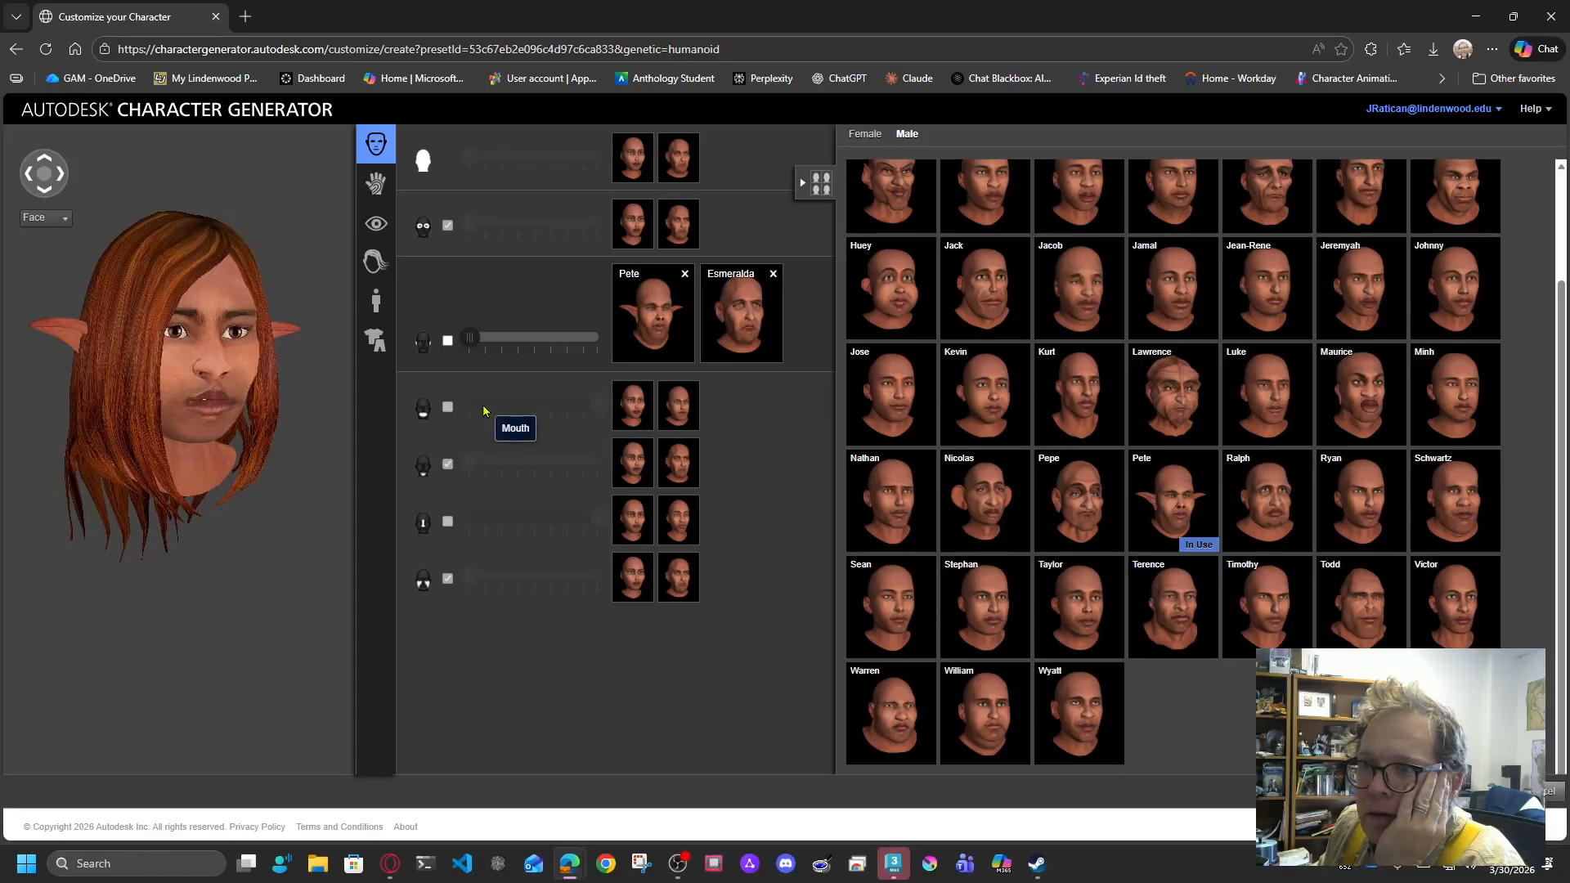
Reduce the mouth blend to about two-thirds toward Eleanor, and unlink the last listed facial feature and blend it about halfway toward Esmeralda.
click(583, 405)
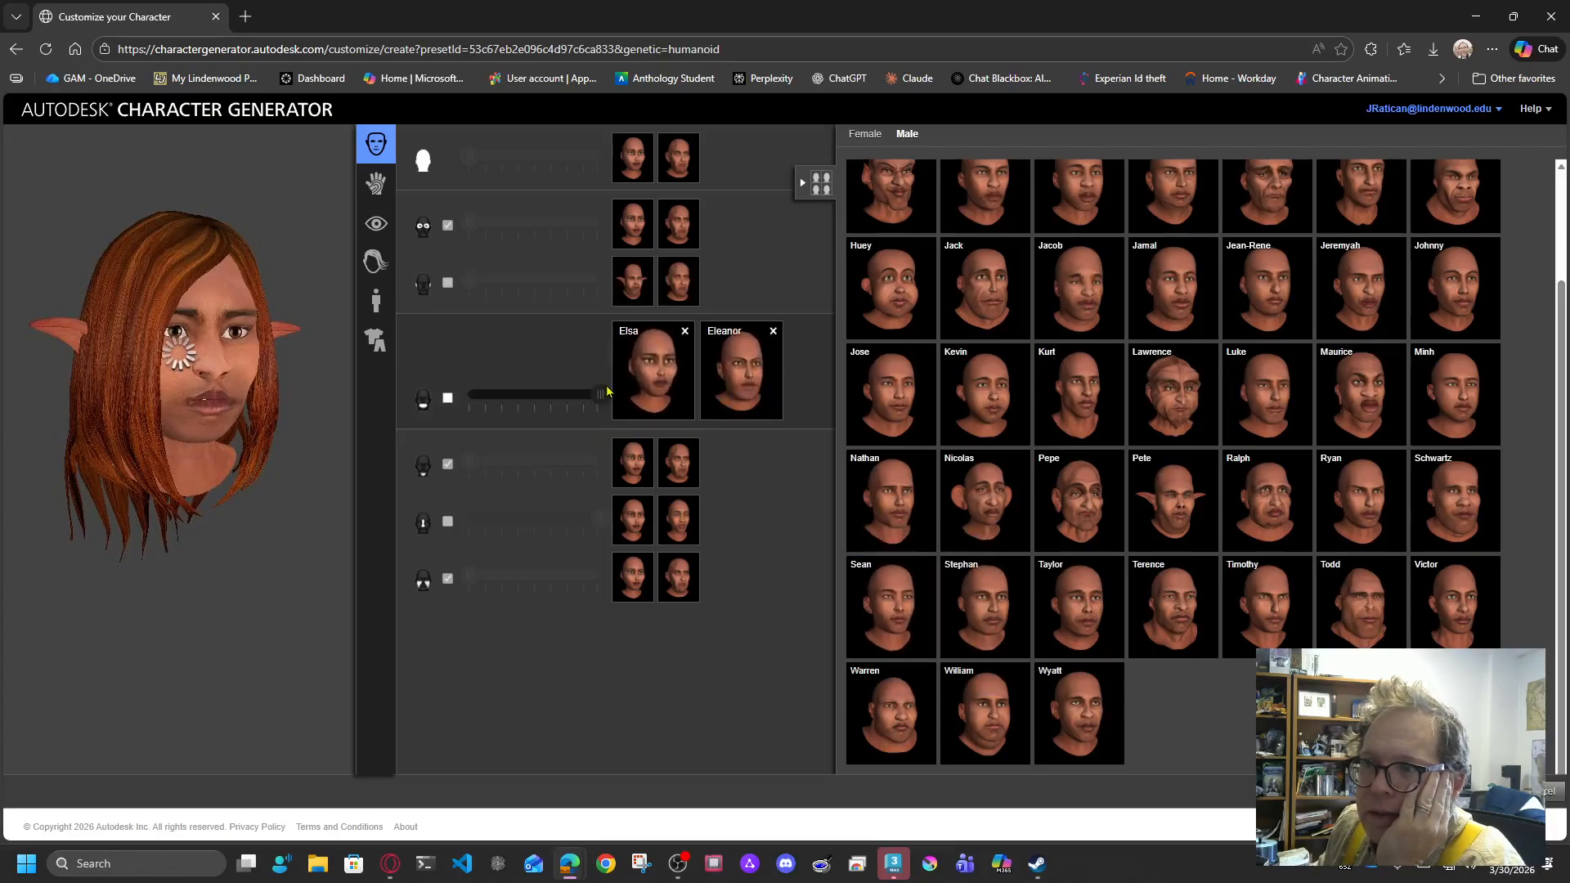
drag(597, 399, 548, 407)
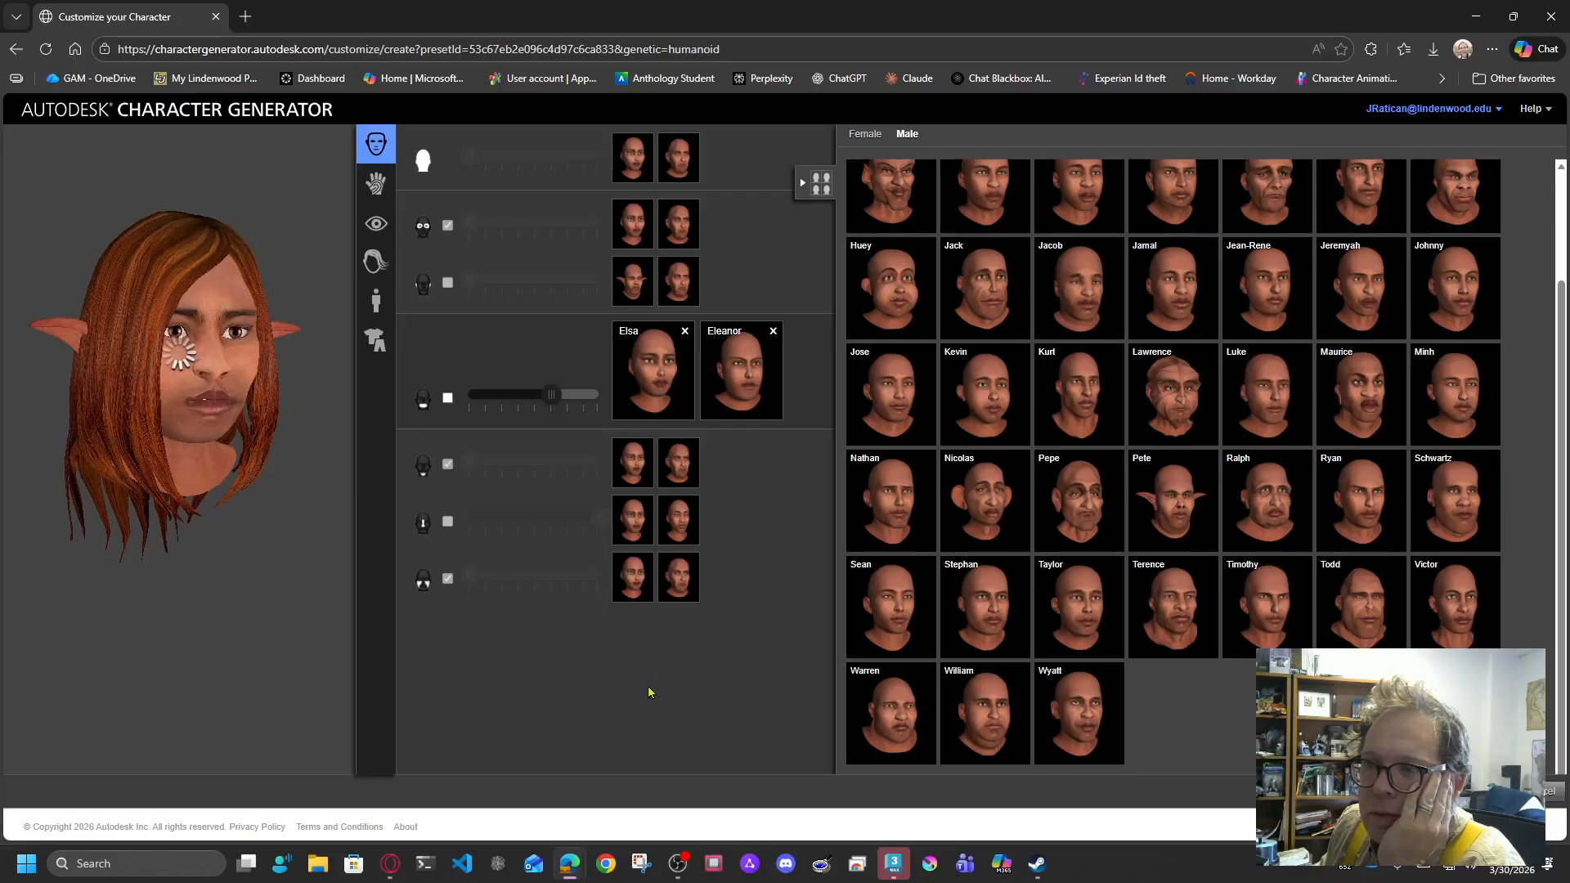
click(541, 573)
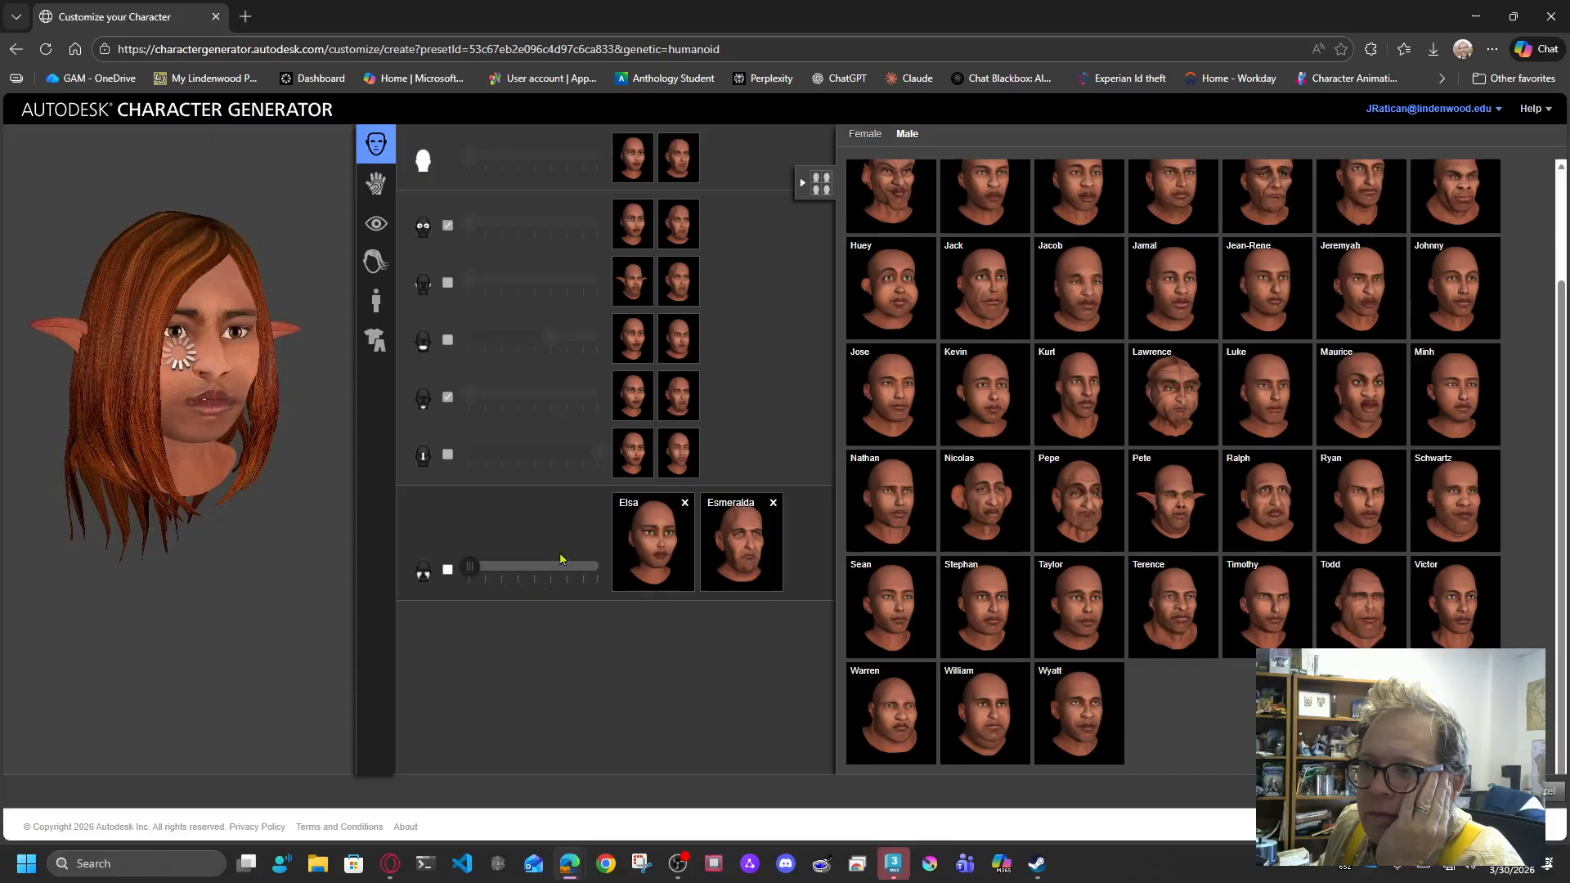
click(447, 573)
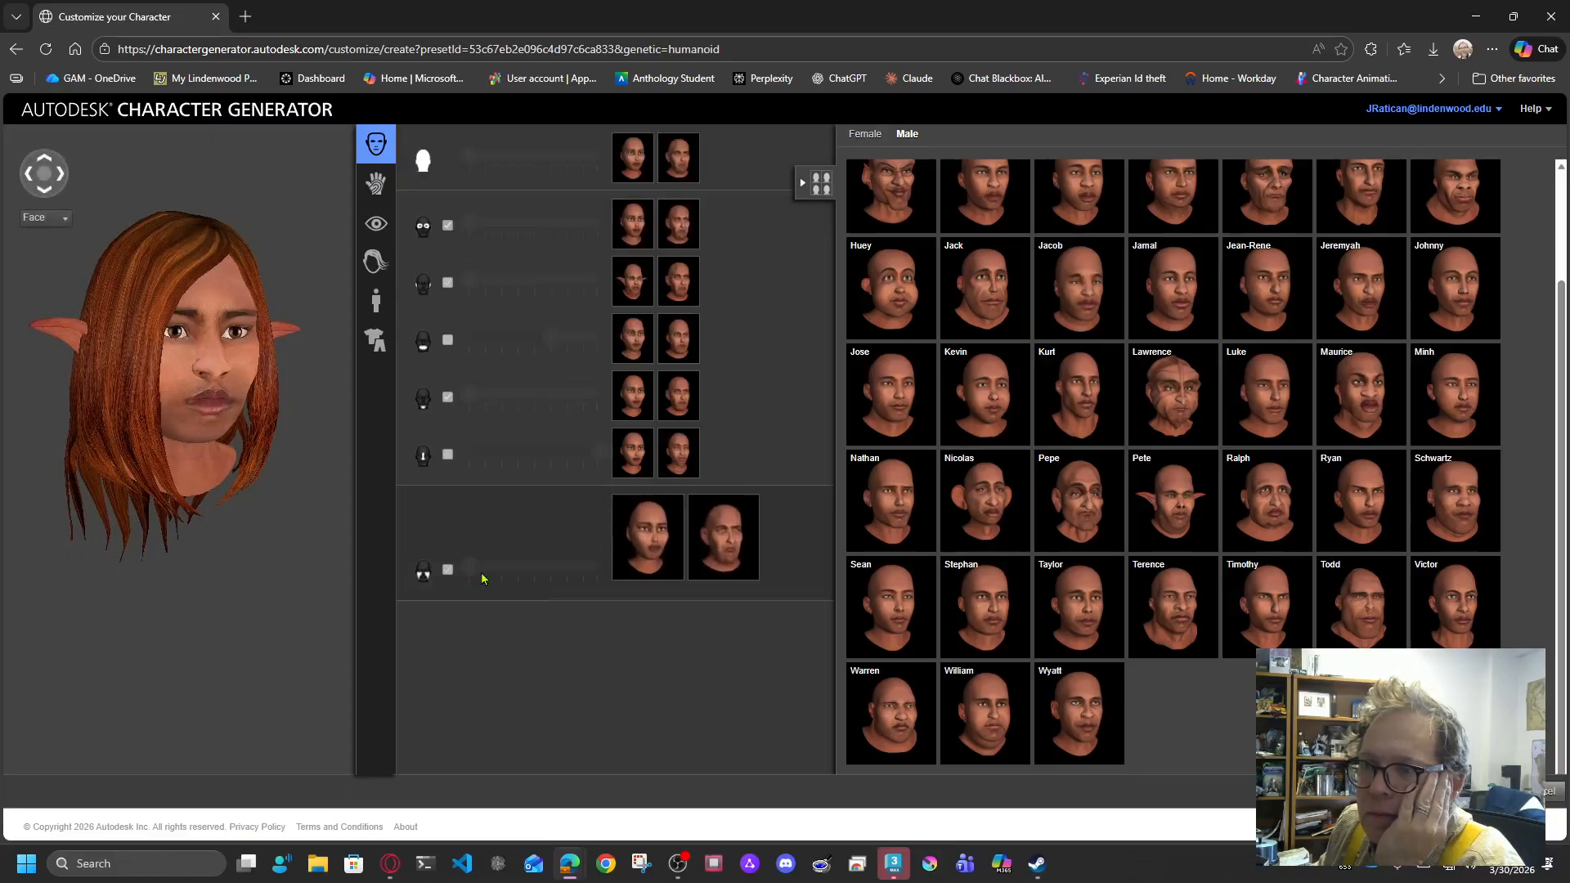
drag(484, 572, 536, 583)
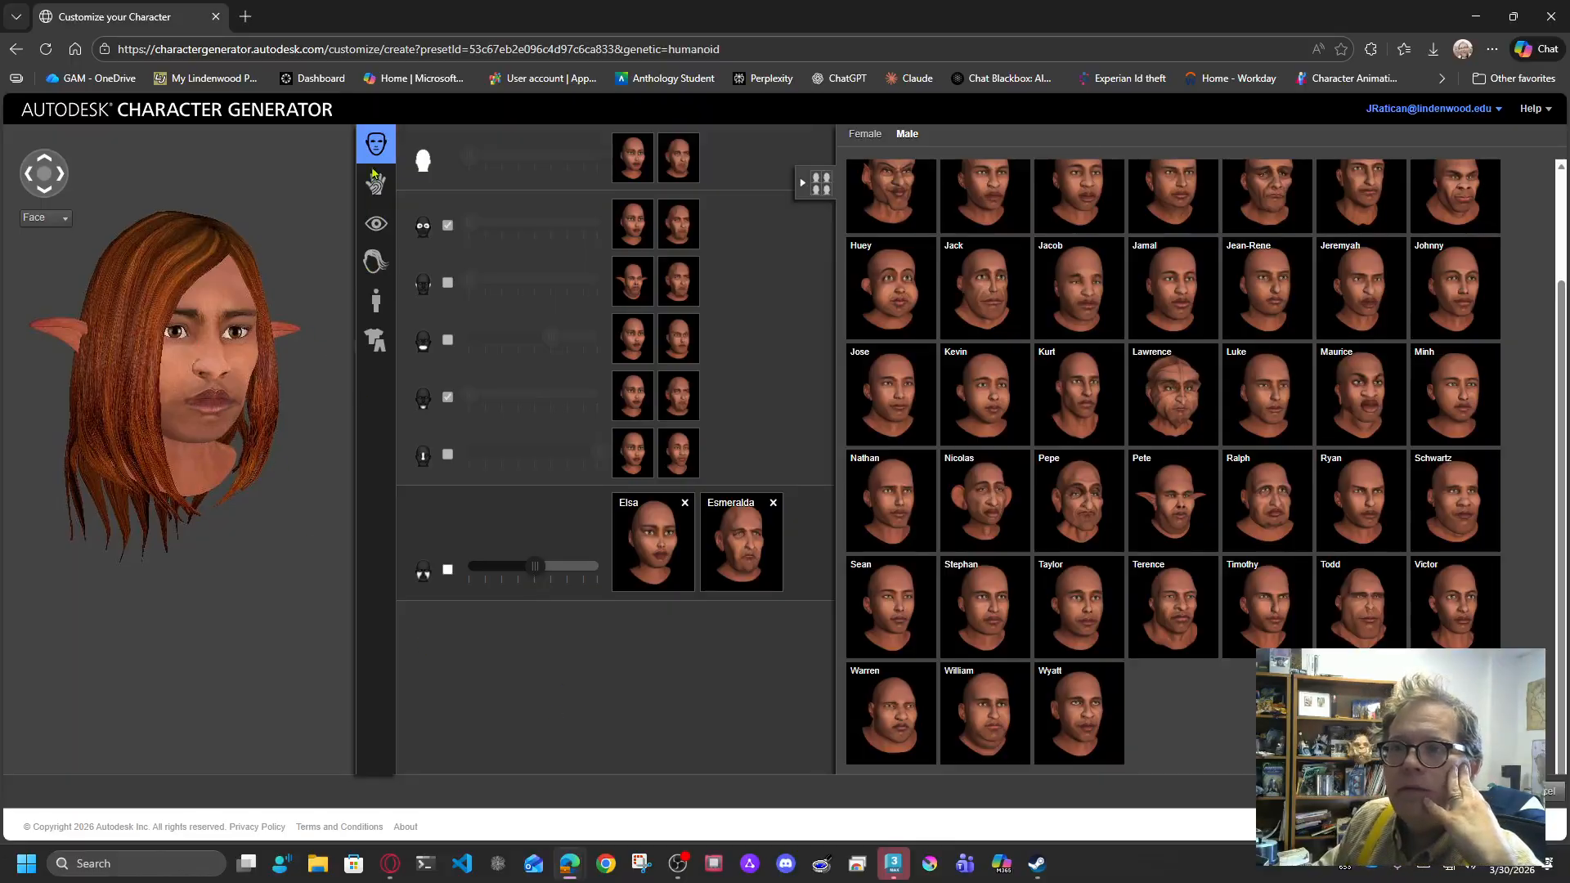
Browse the male skins and apply the black-and-white skull-painted skin to the character.
click(377, 188)
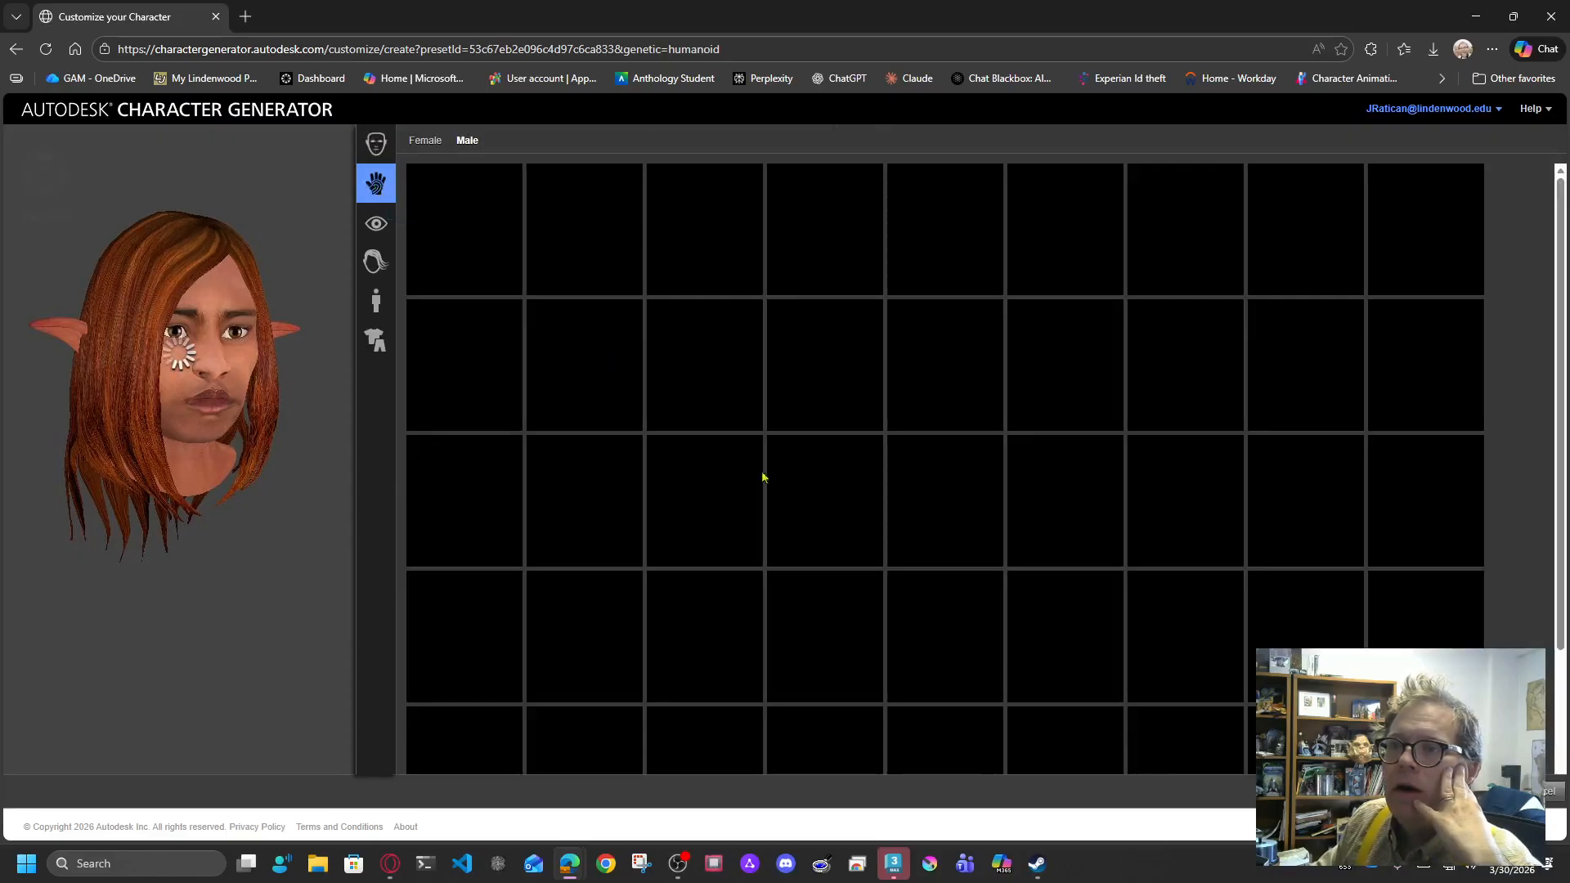
scroll(1508, 450, down, 1)
scroll(1508, 450, down, 2)
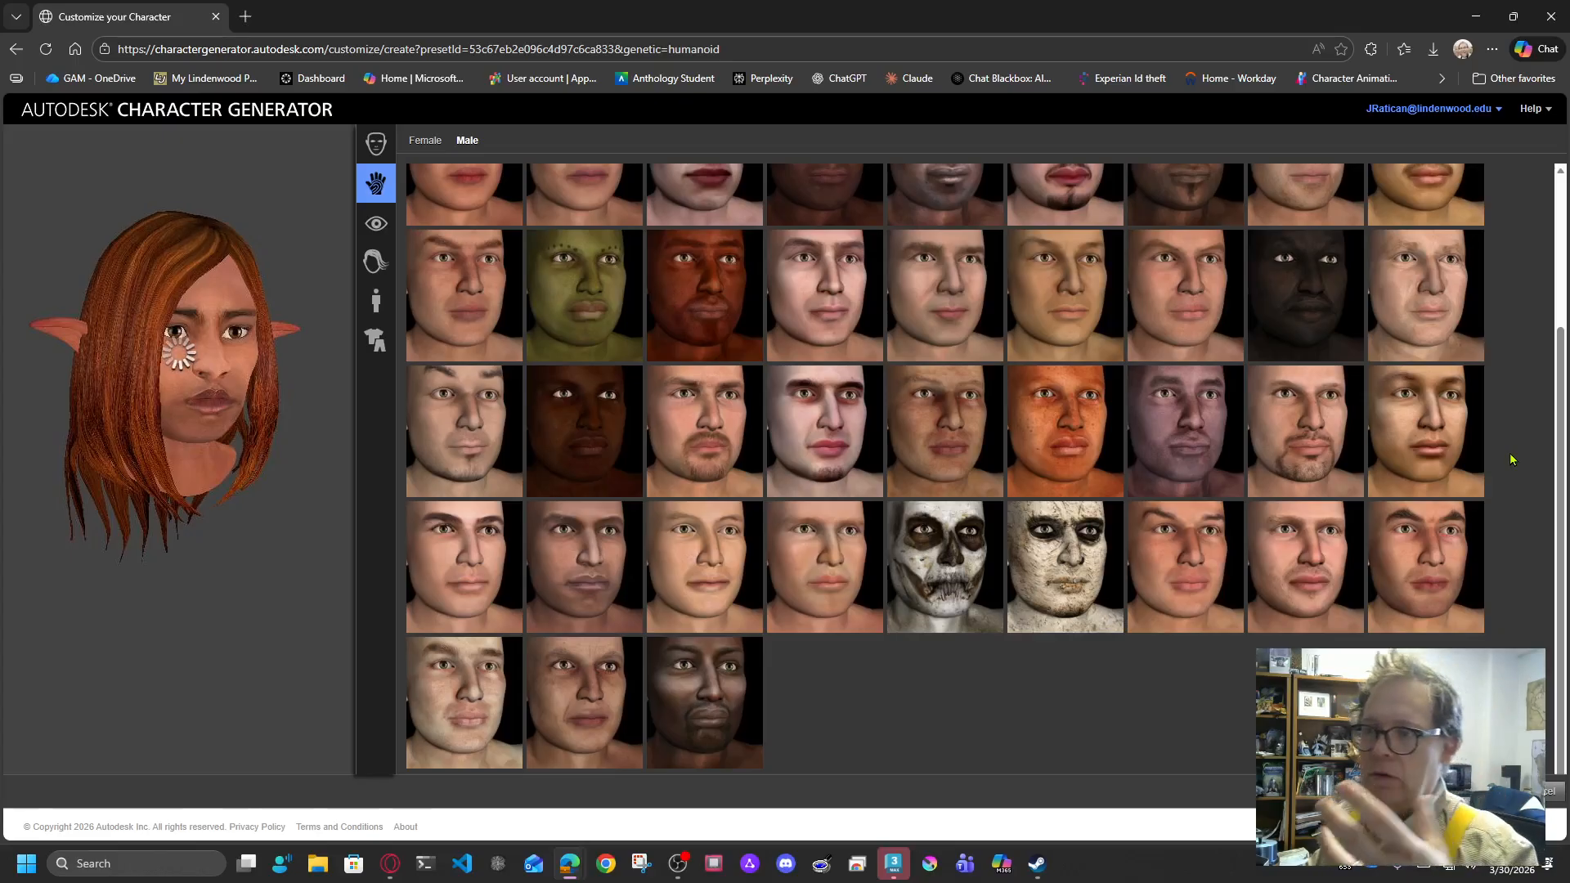
scroll(1513, 458, up, 3)
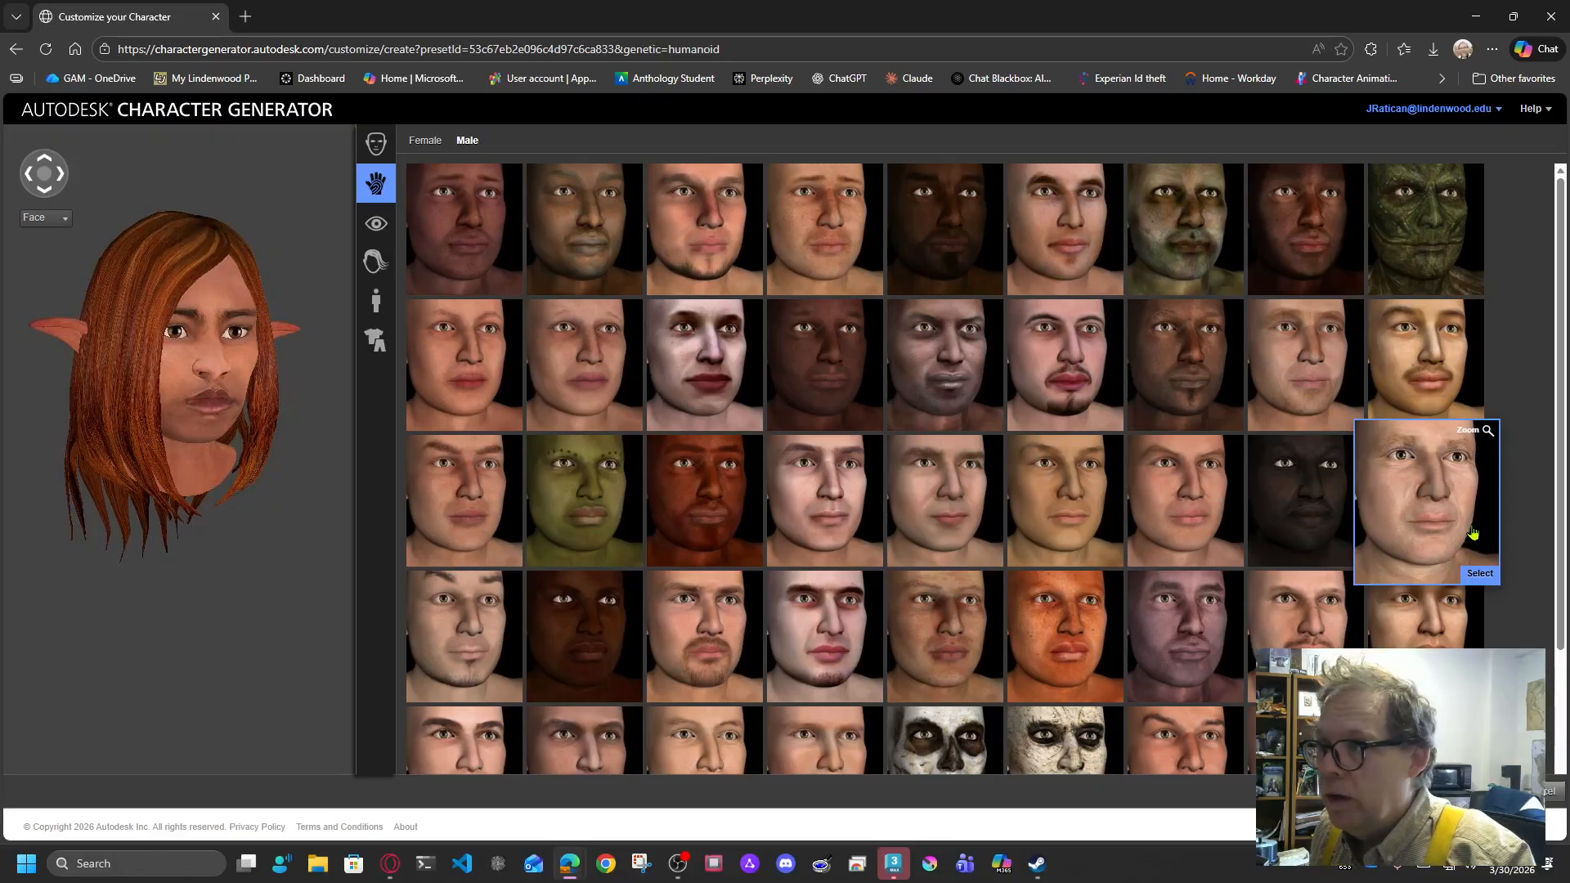
scroll(939, 549, down, 3)
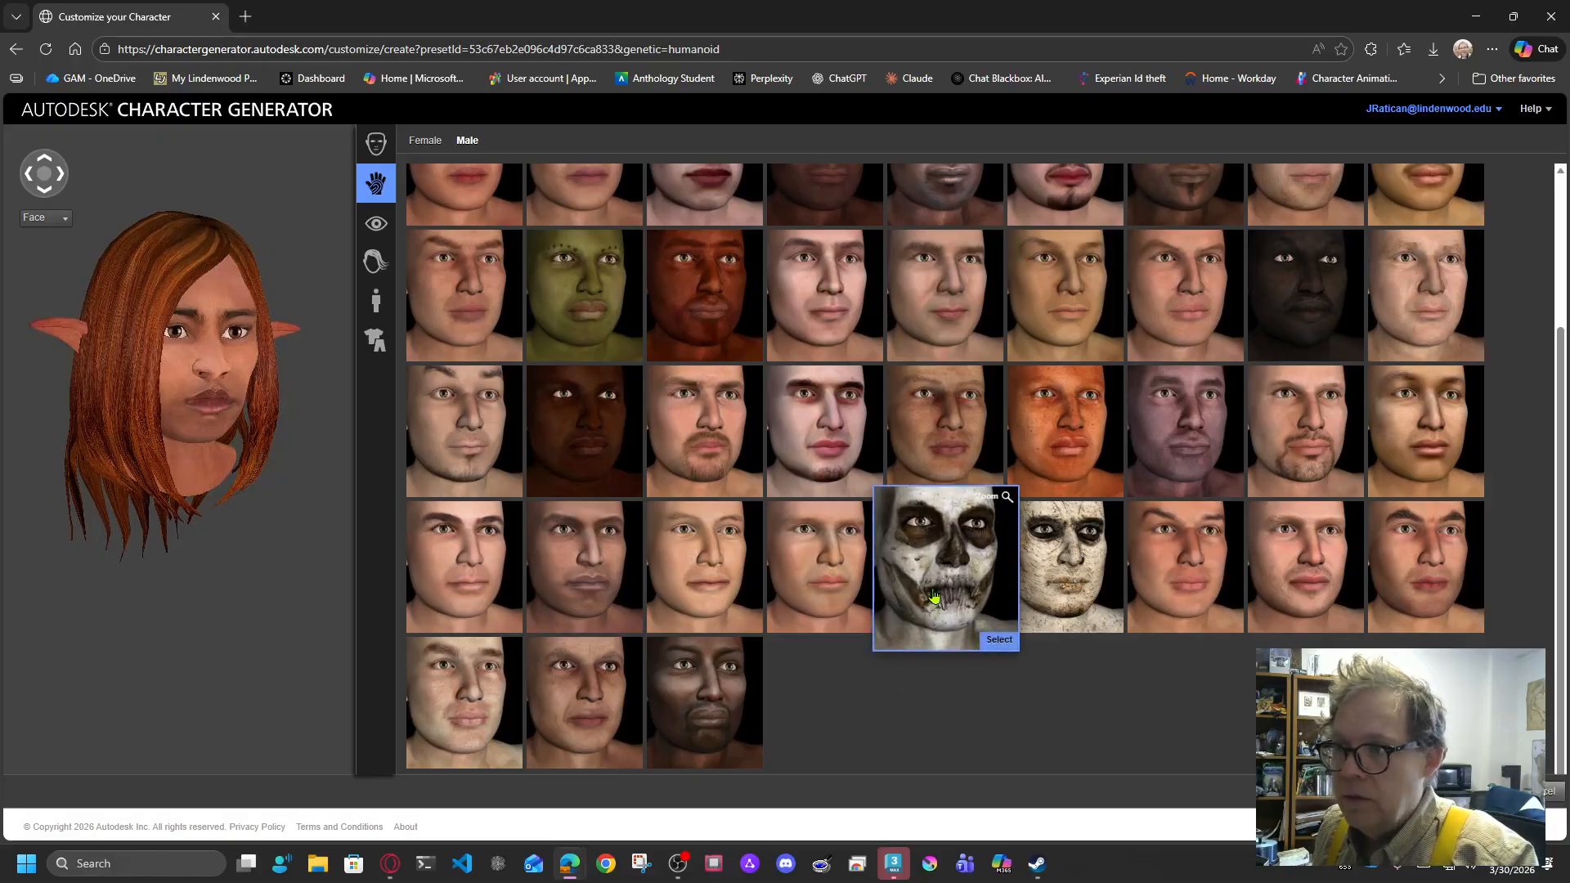
click(940, 633)
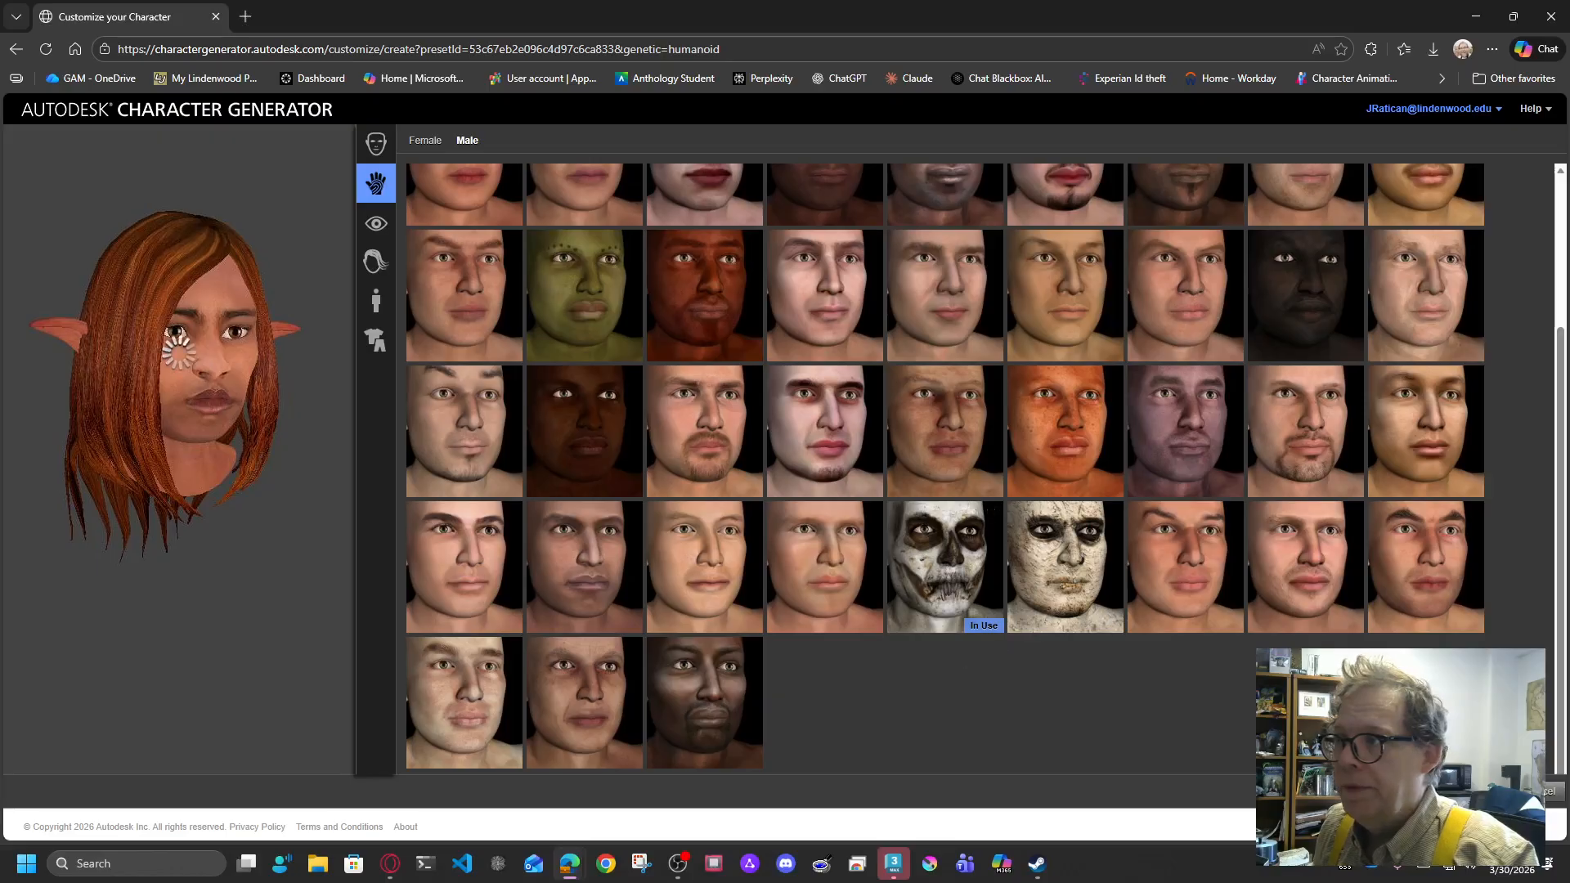
Replace the skull skin with the third variant of the dark brown female skin with smoky eye makeup and pale pink lips.
scroll(941, 573, up, 3)
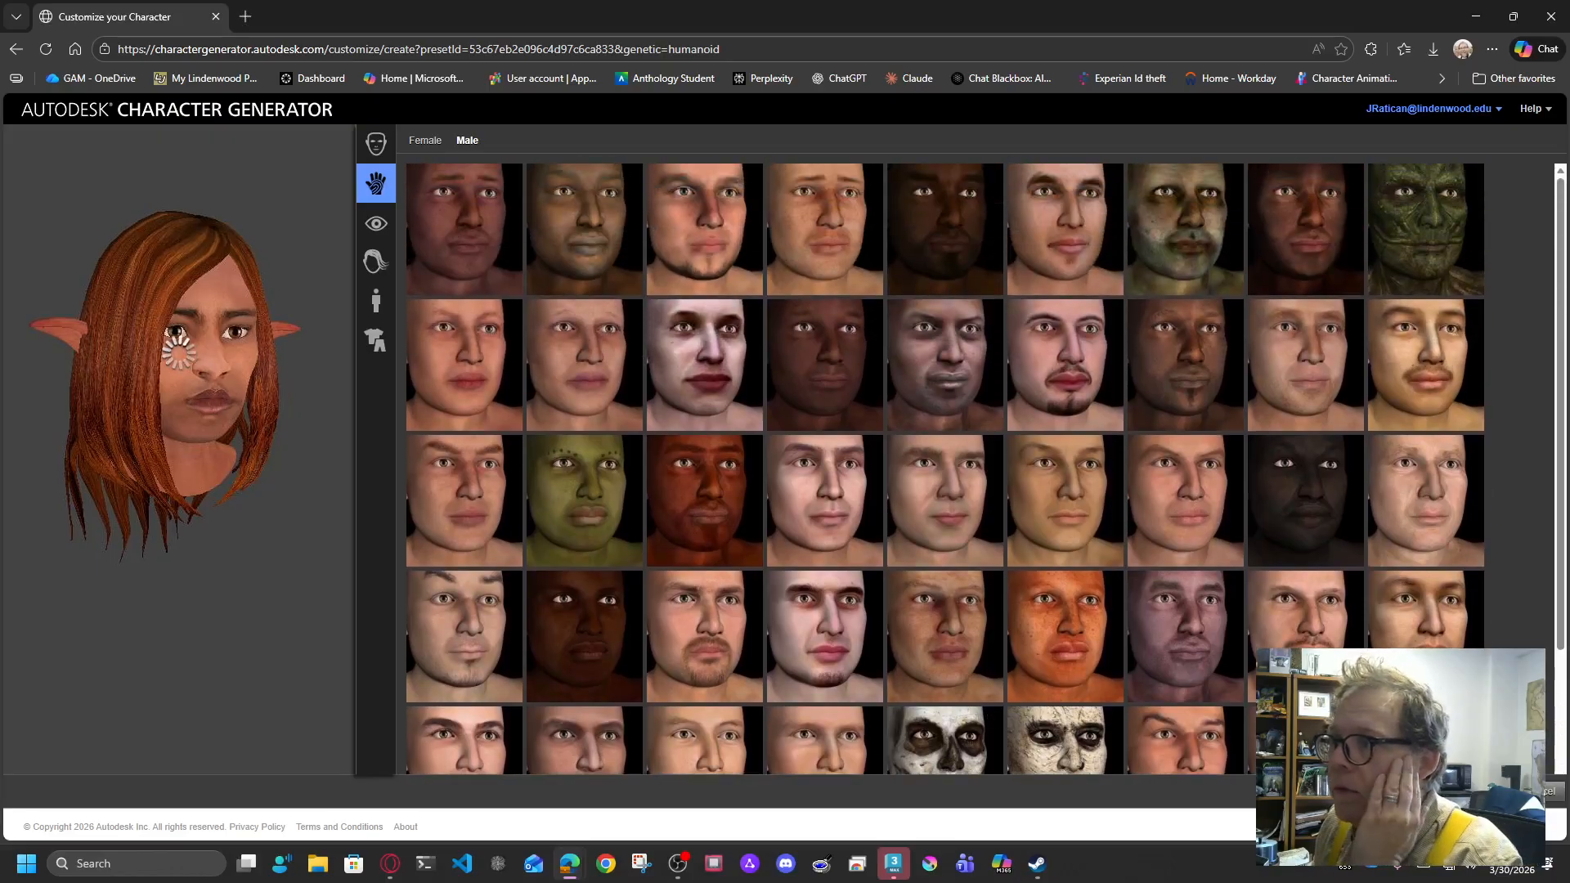
scroll(1559, 582, down, 3)
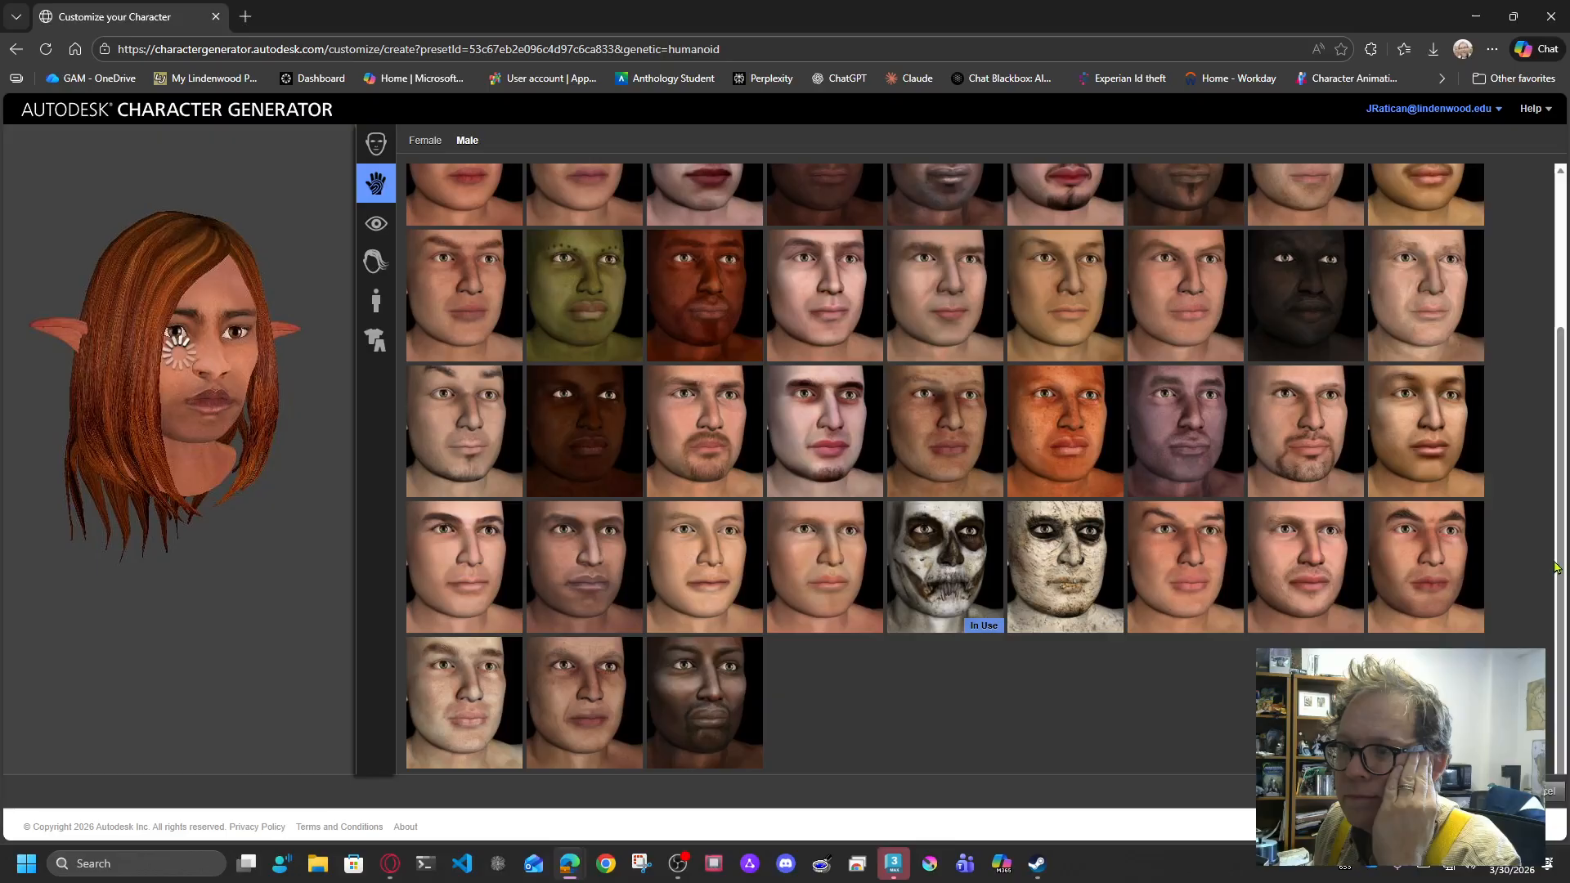
scroll(1556, 564, up, 3)
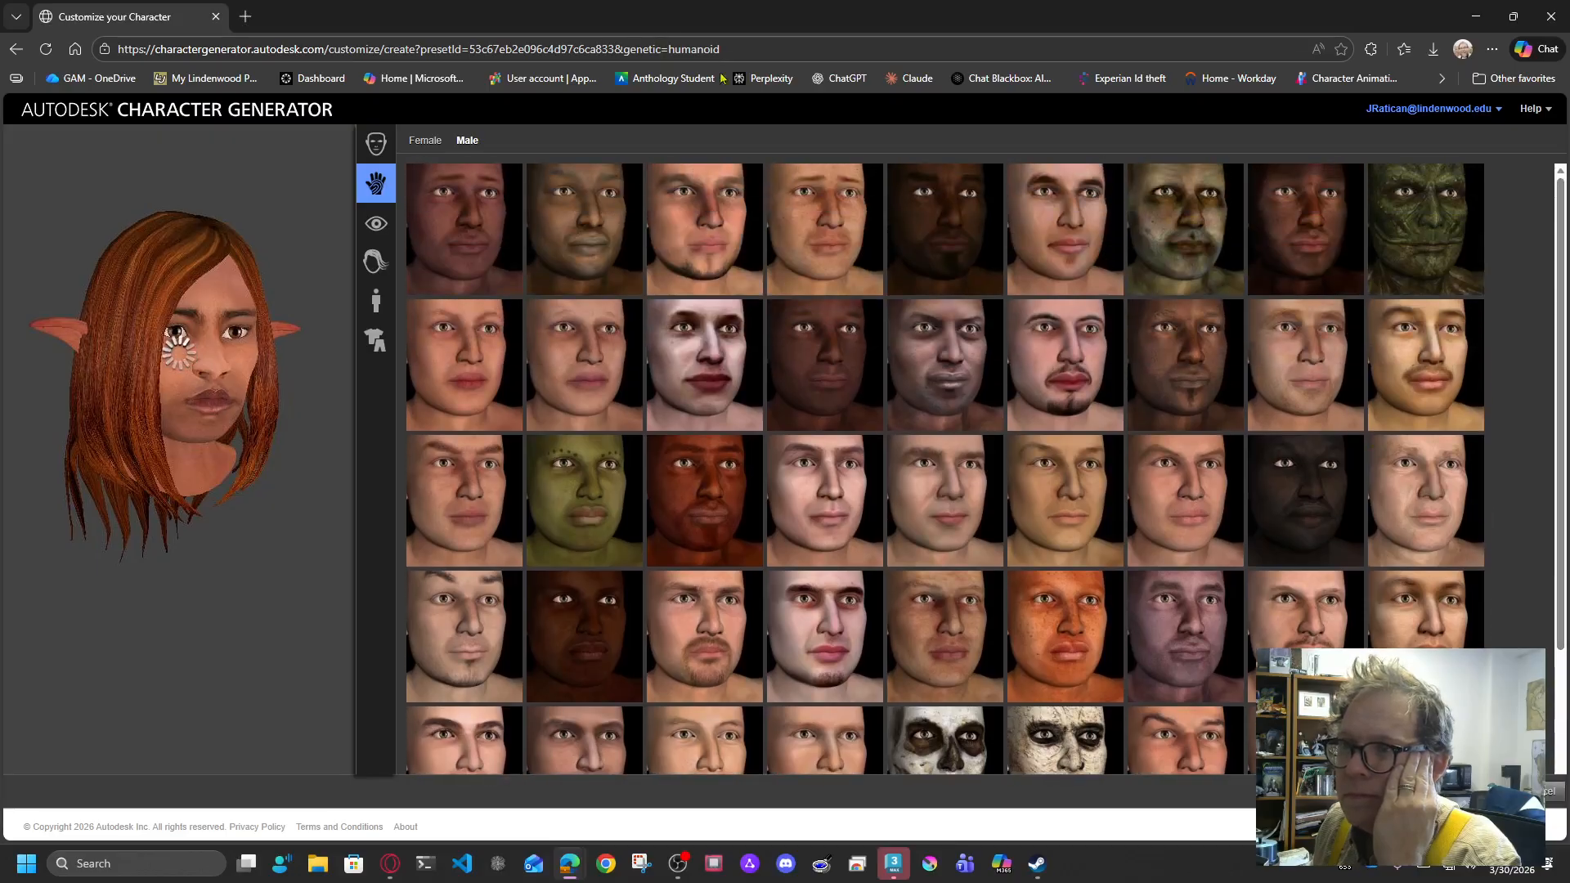
click(426, 140)
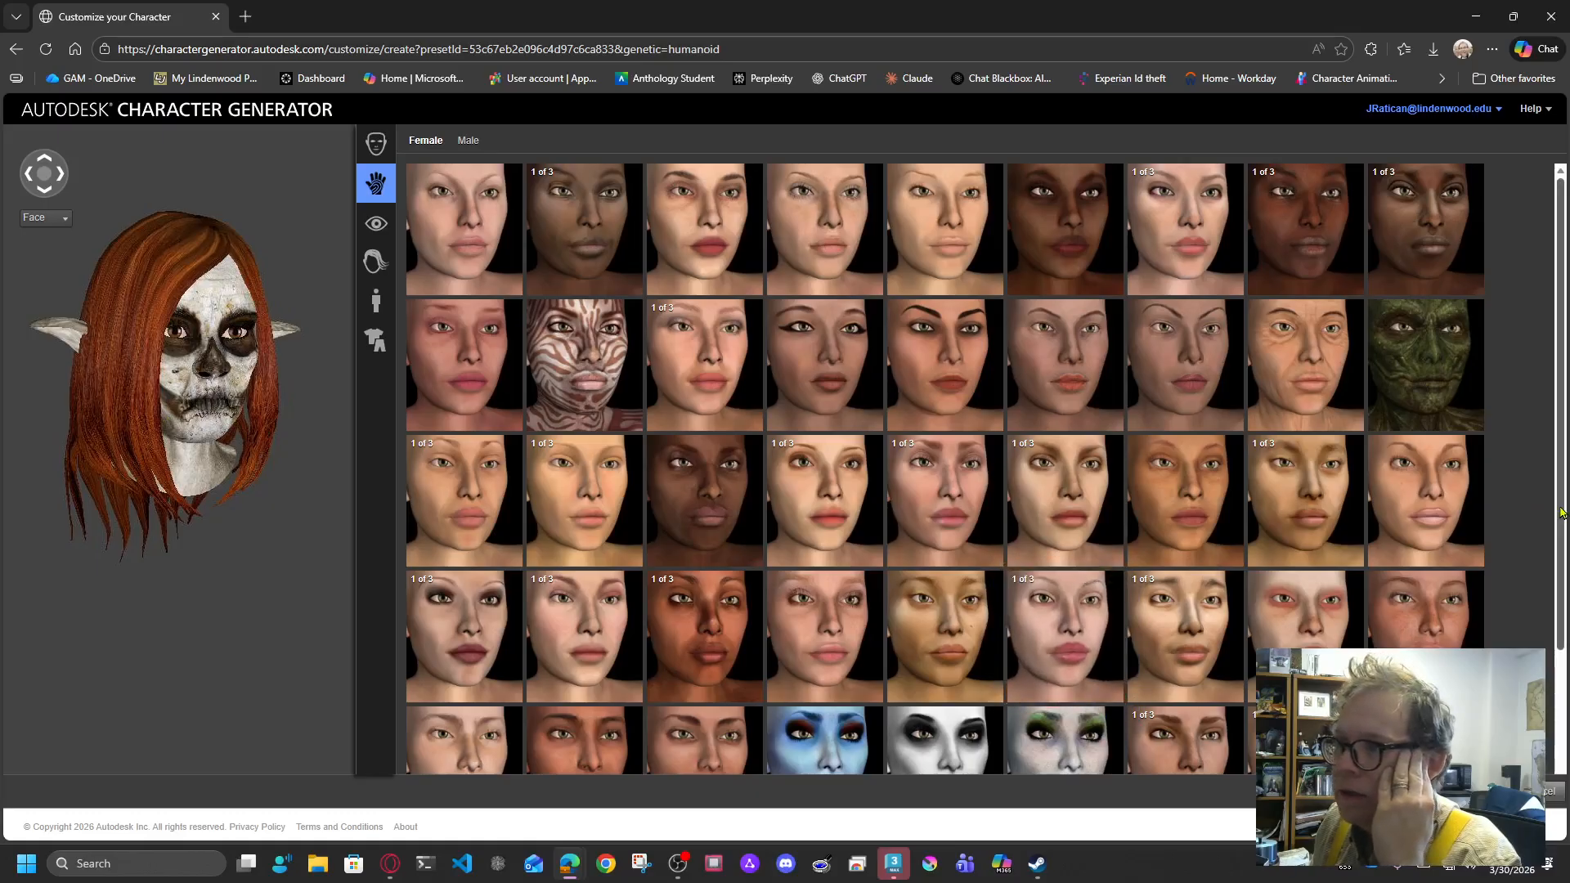
scroll(1565, 511, down, 2)
scroll(1565, 511, down, 2)
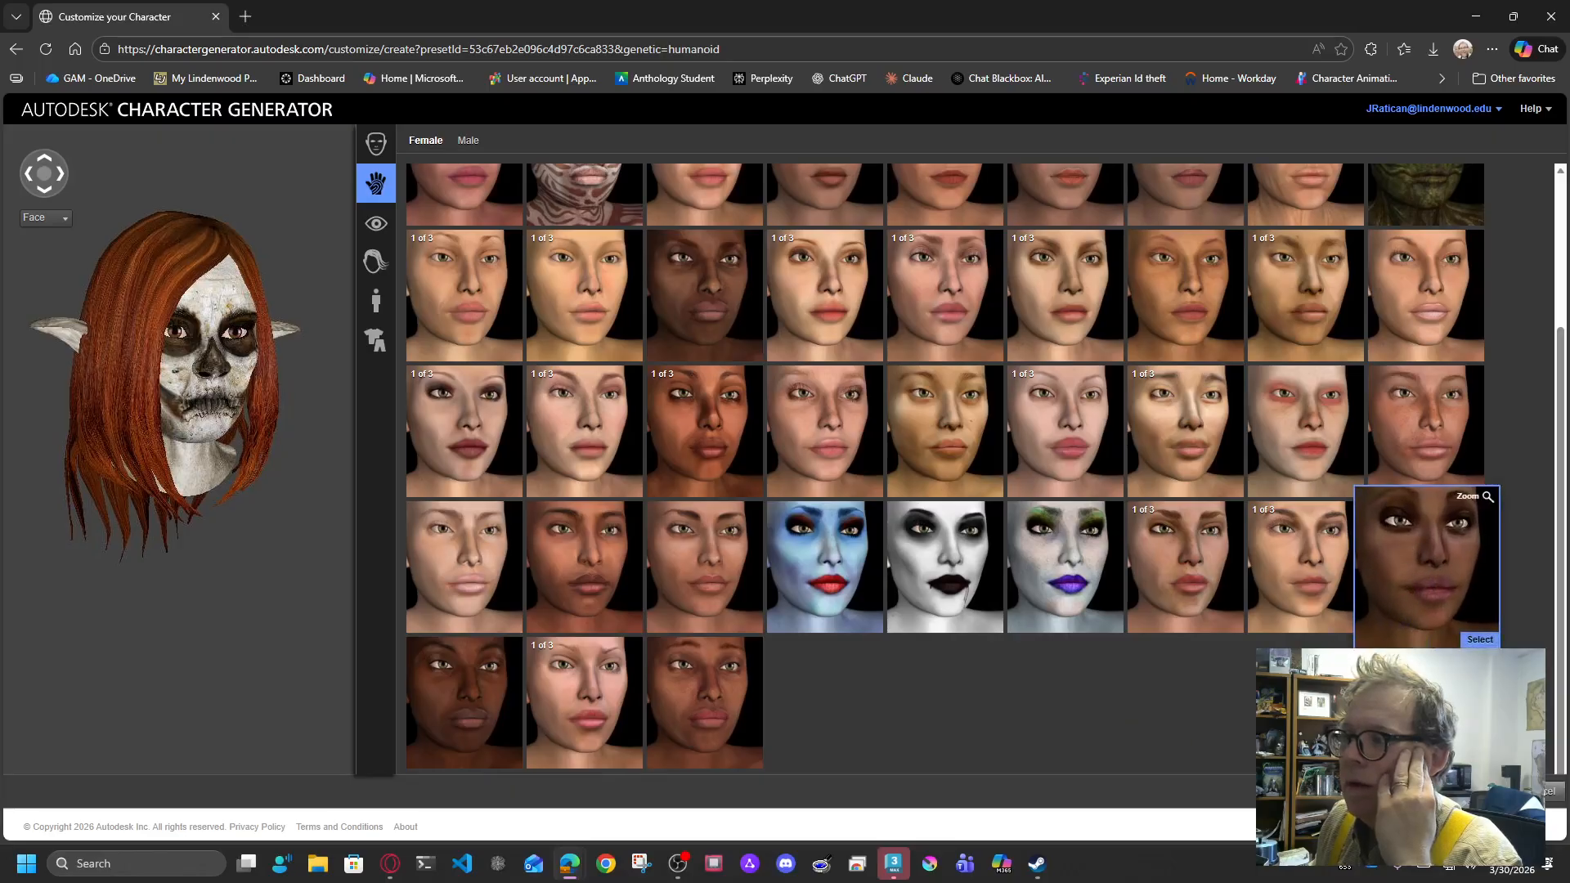
click(1475, 496)
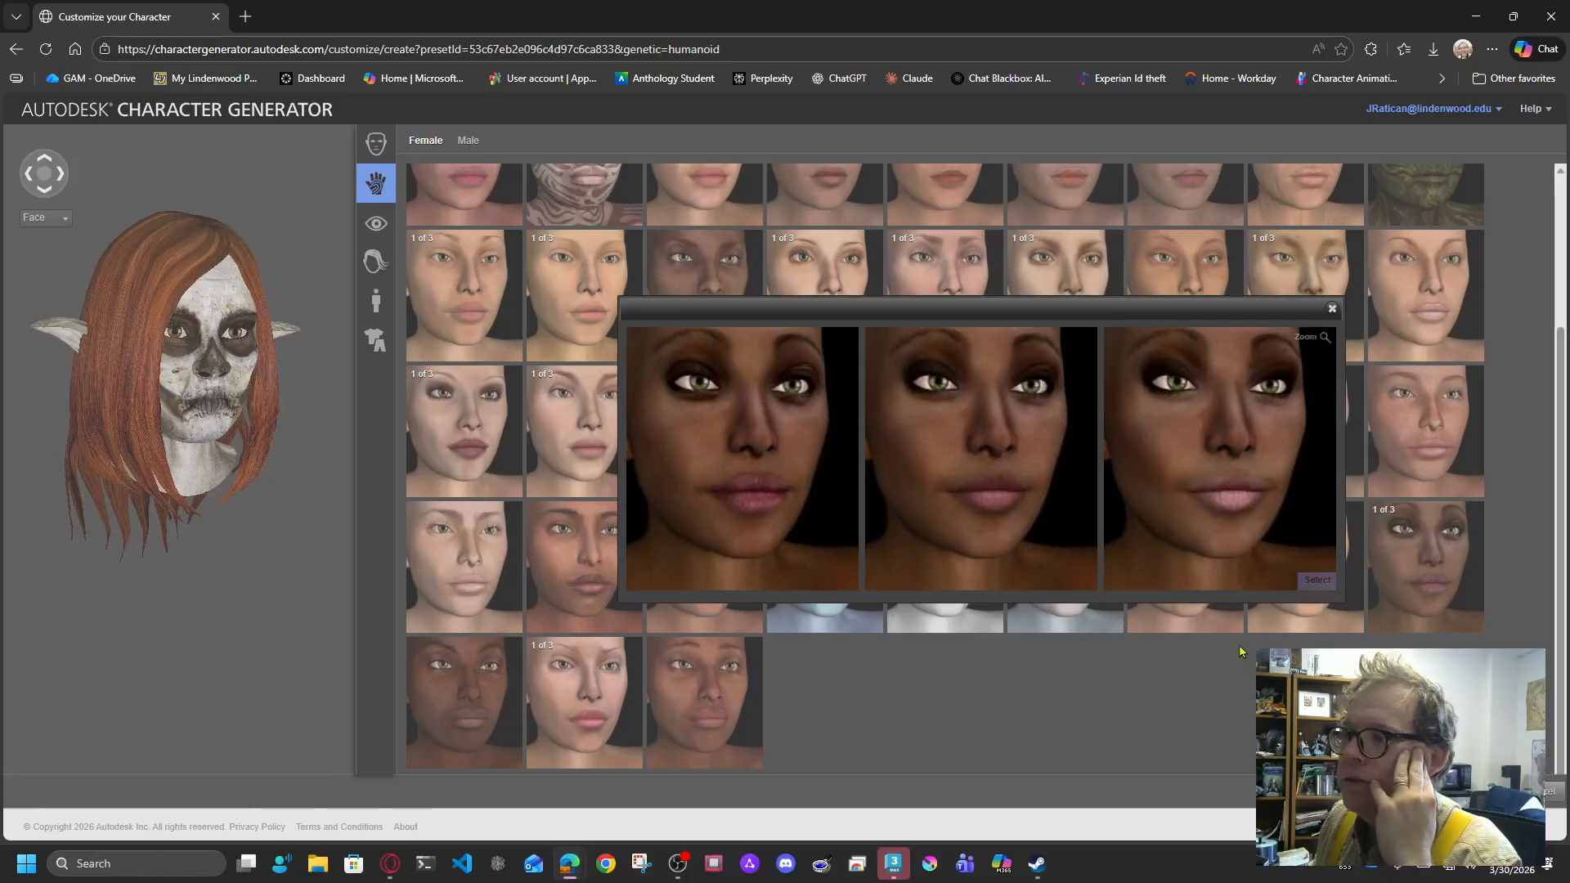
click(1317, 580)
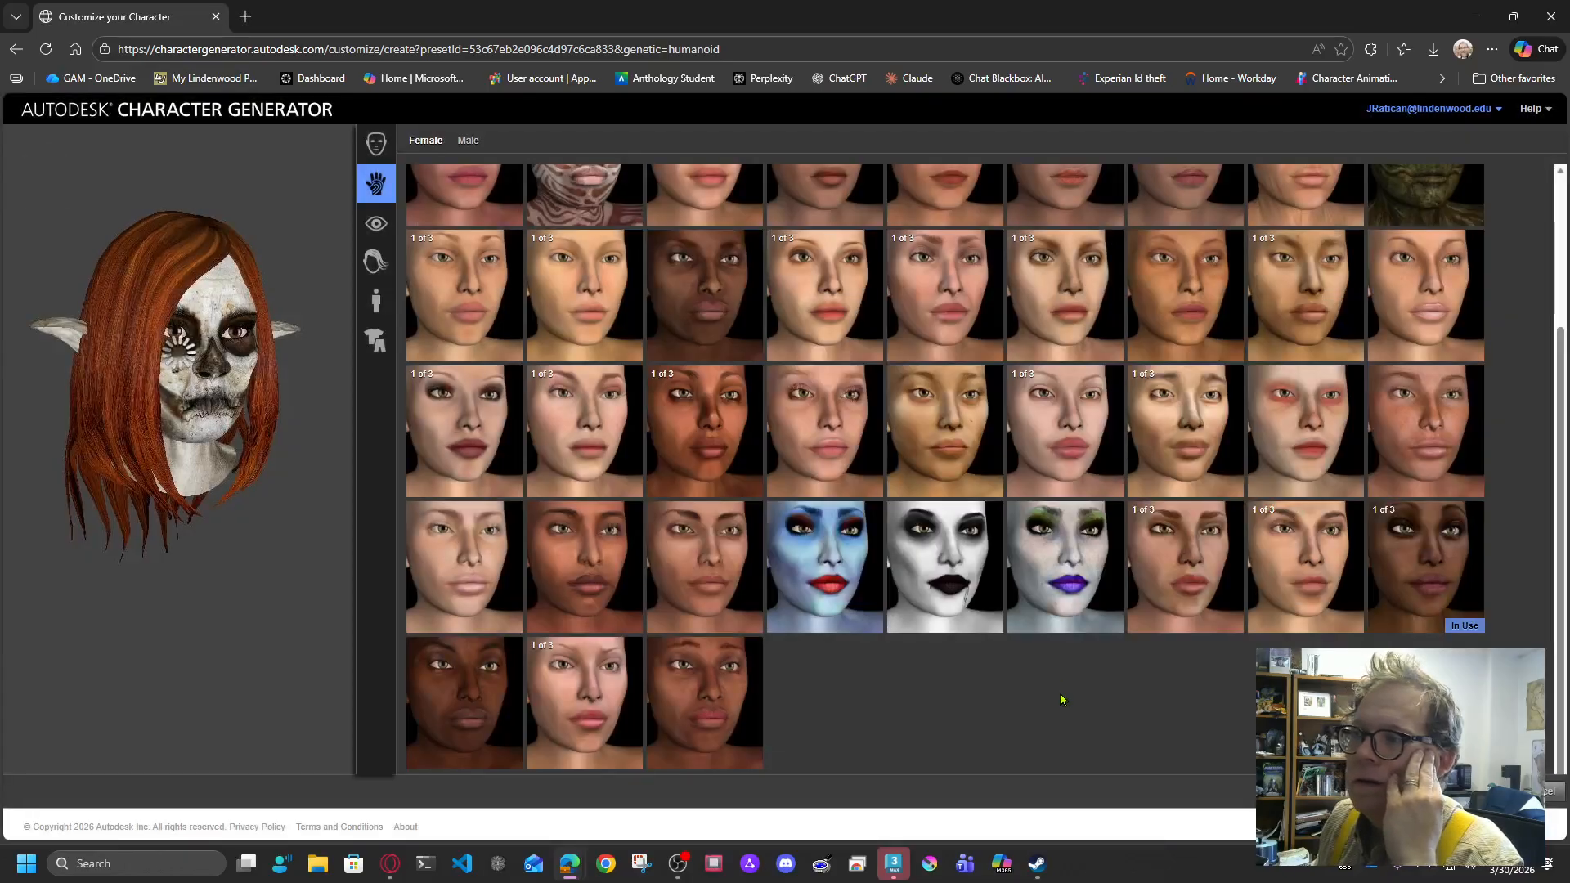
Apply the very dark brown skin with dark red lips from the first row of female skins.
scroll(1067, 692, up, 3)
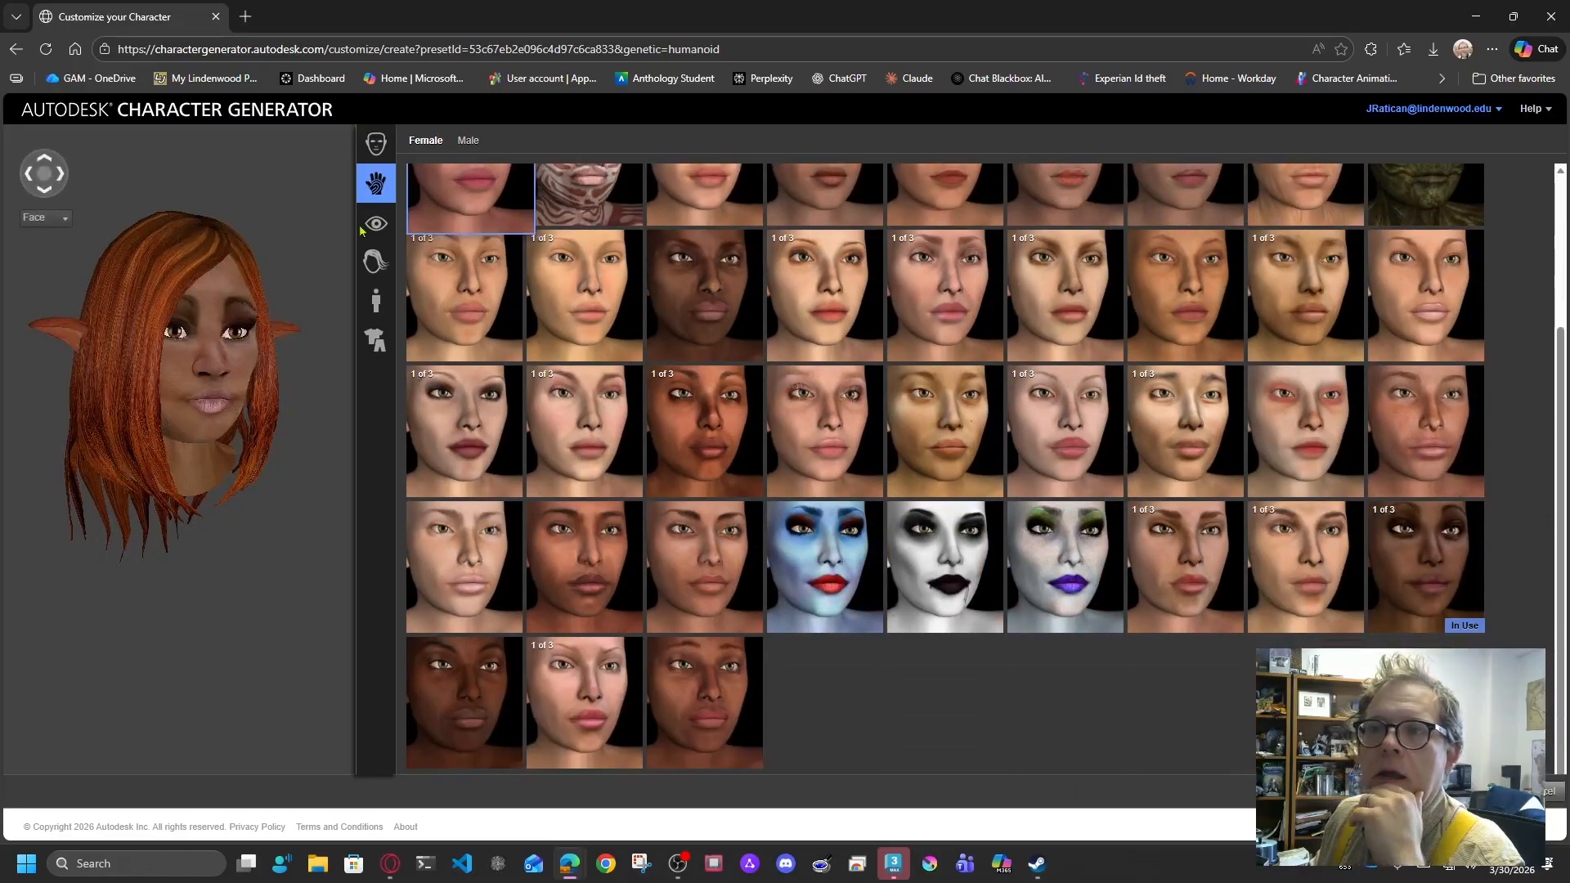
click(376, 223)
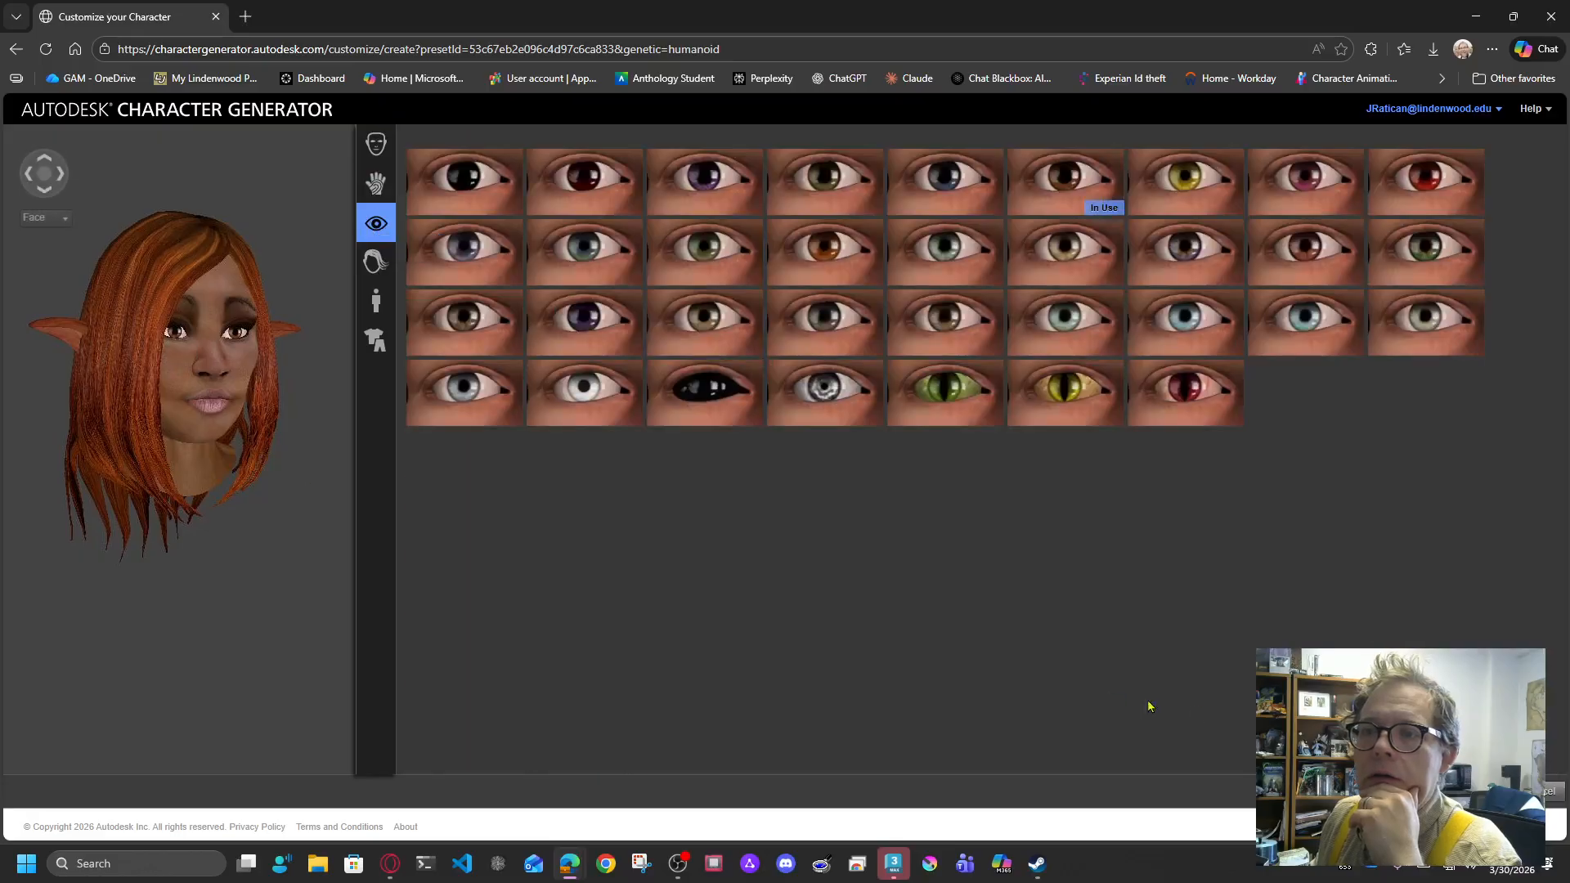
click(376, 184)
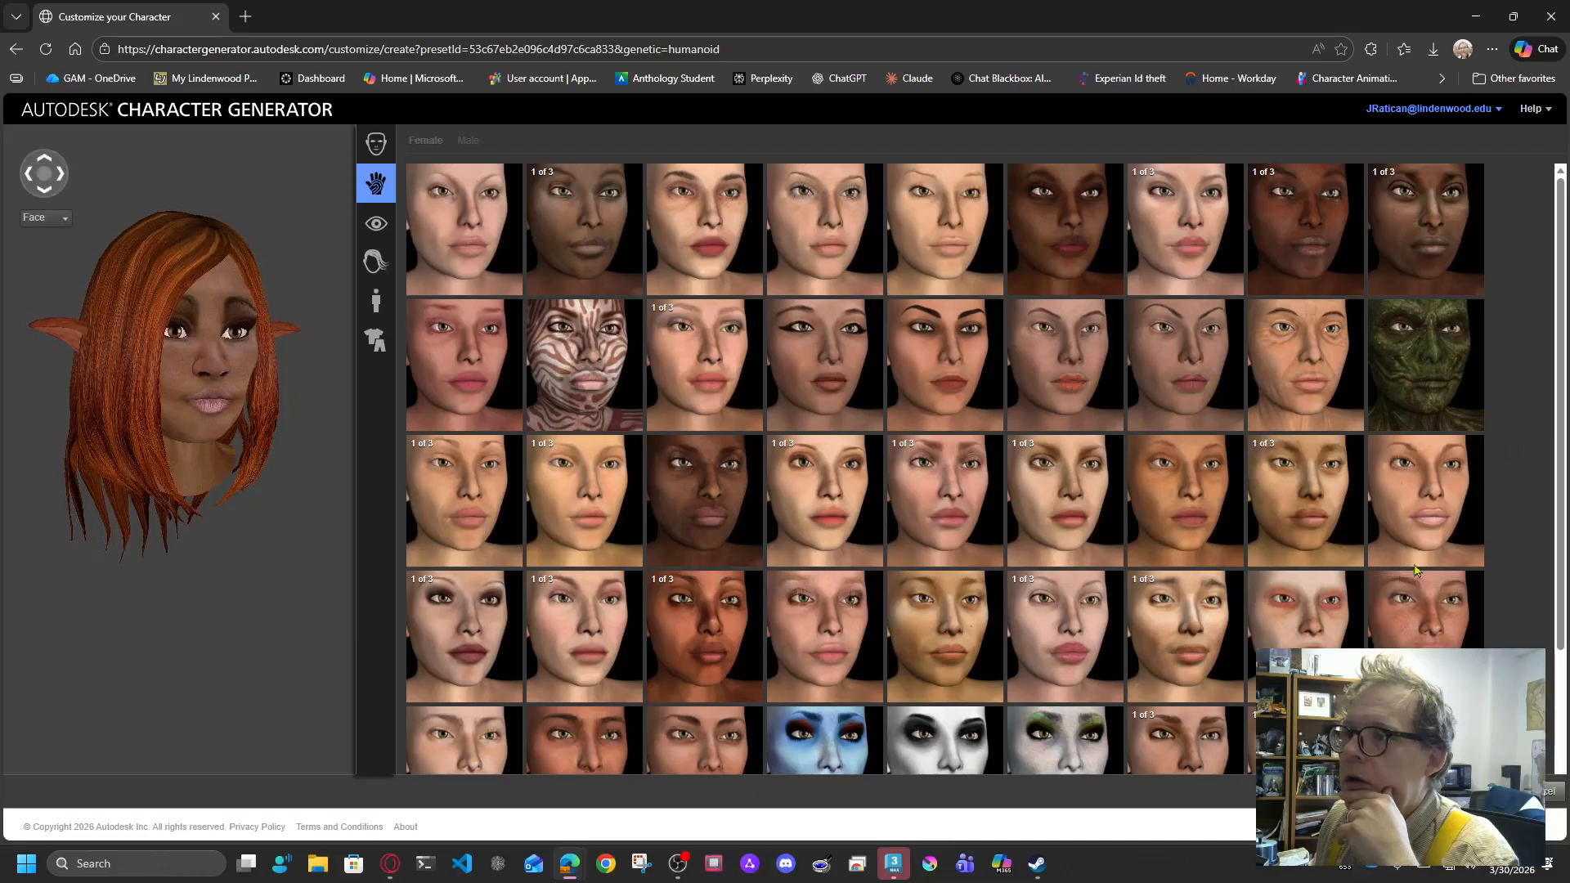
mouse_move(1436, 527)
scroll(1440, 528, down, 2)
scroll(1440, 527, up, 2)
mouse_move(1078, 267)
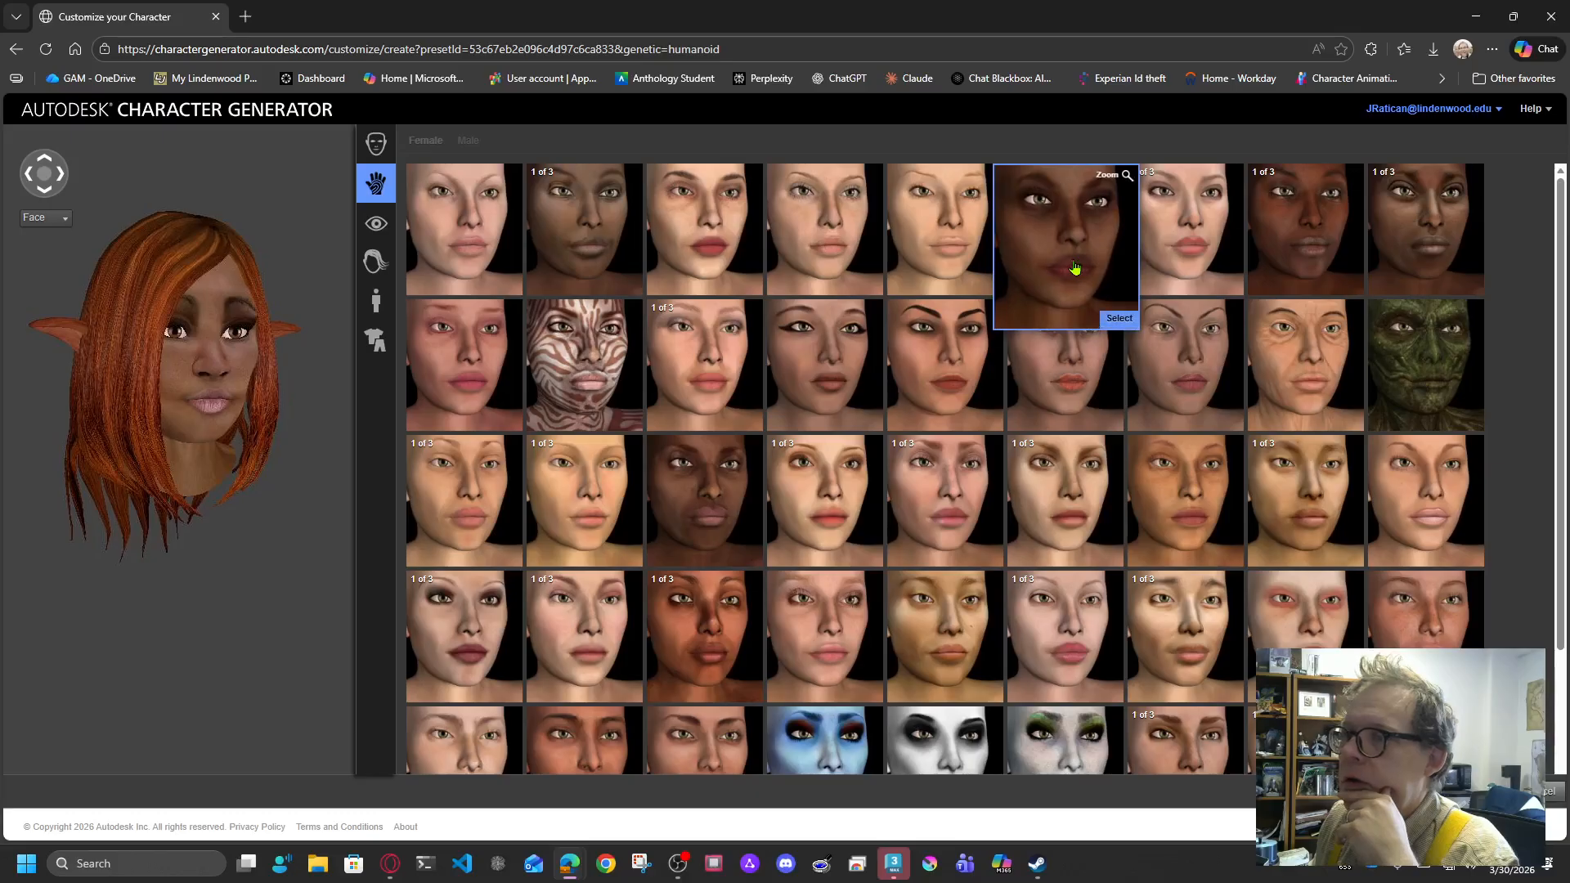
click(1119, 318)
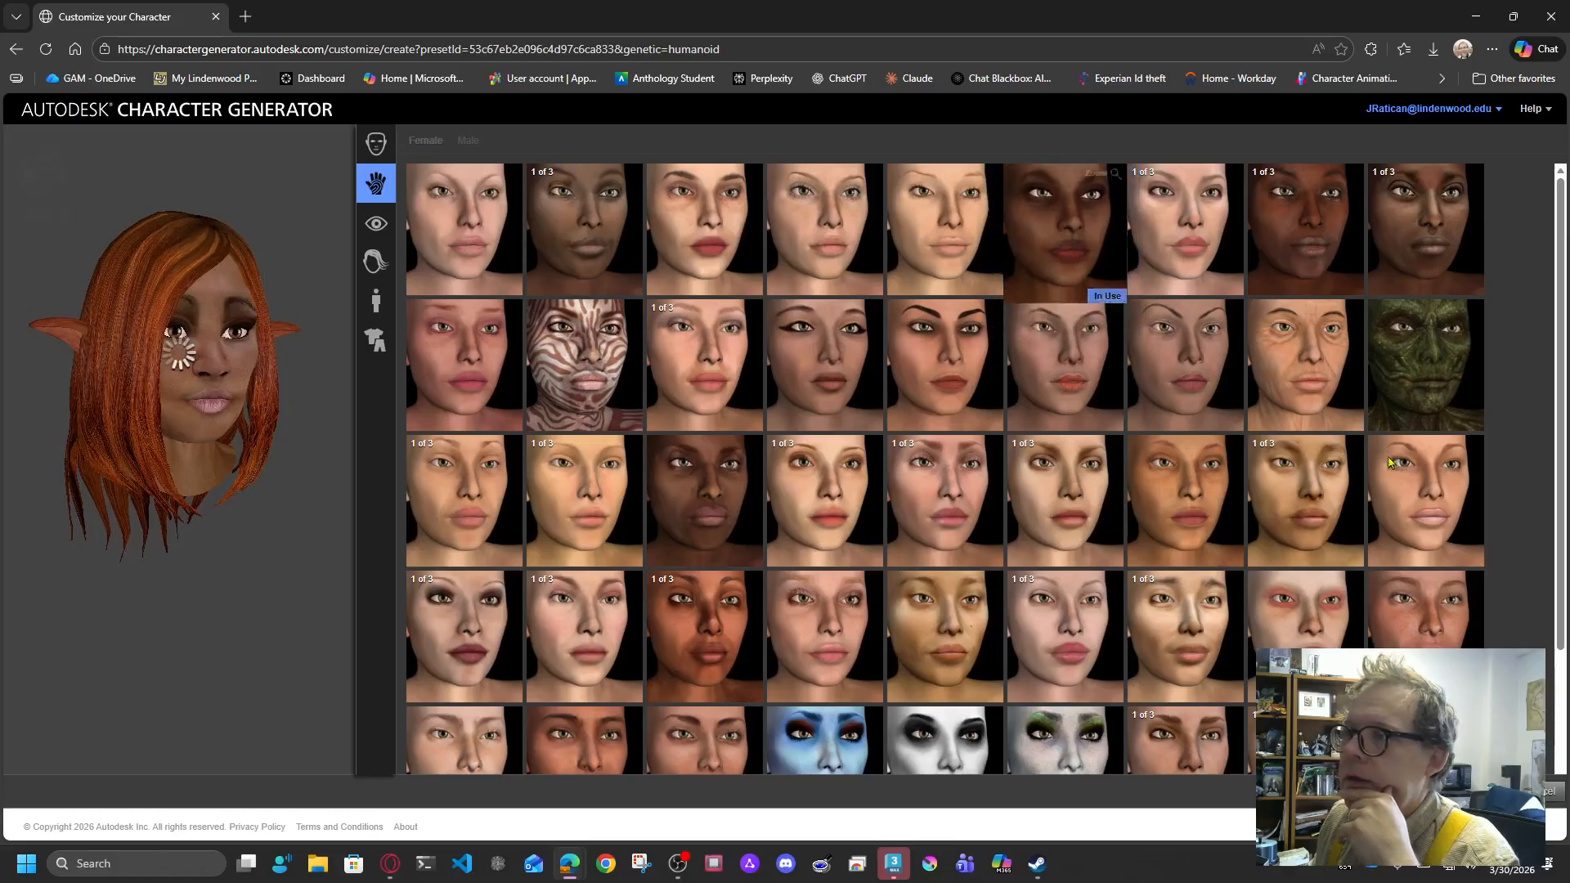
Change the character's eye colour to the purple iris in the first row.
click(380, 230)
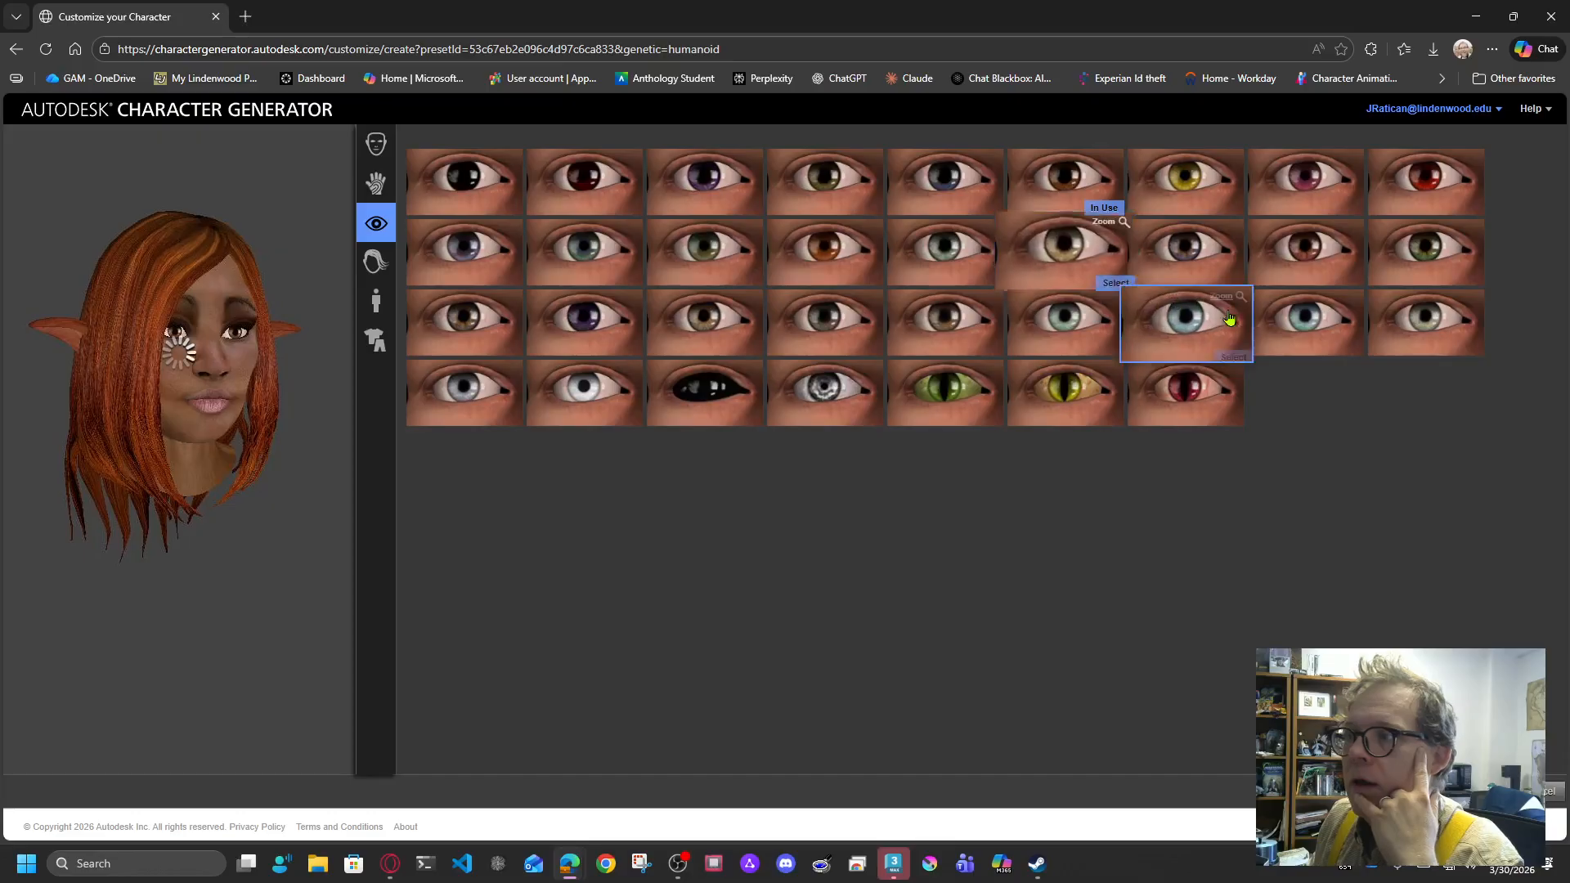
click(687, 179)
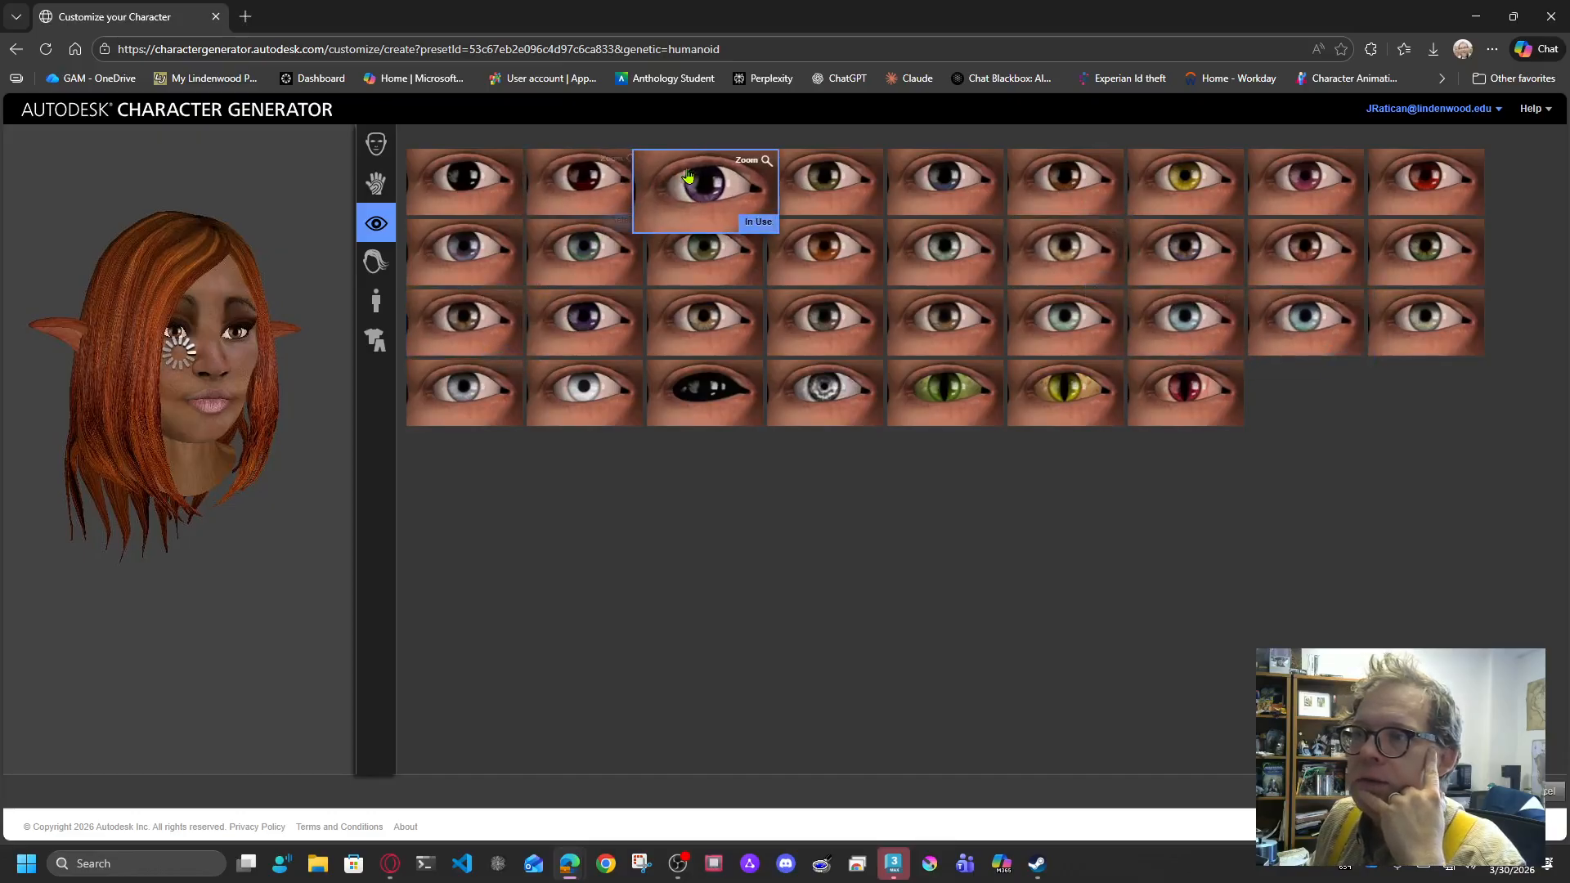
Check the colour variants of the current long hairstyle and of a short curly hairstyle without applying any.
click(383, 266)
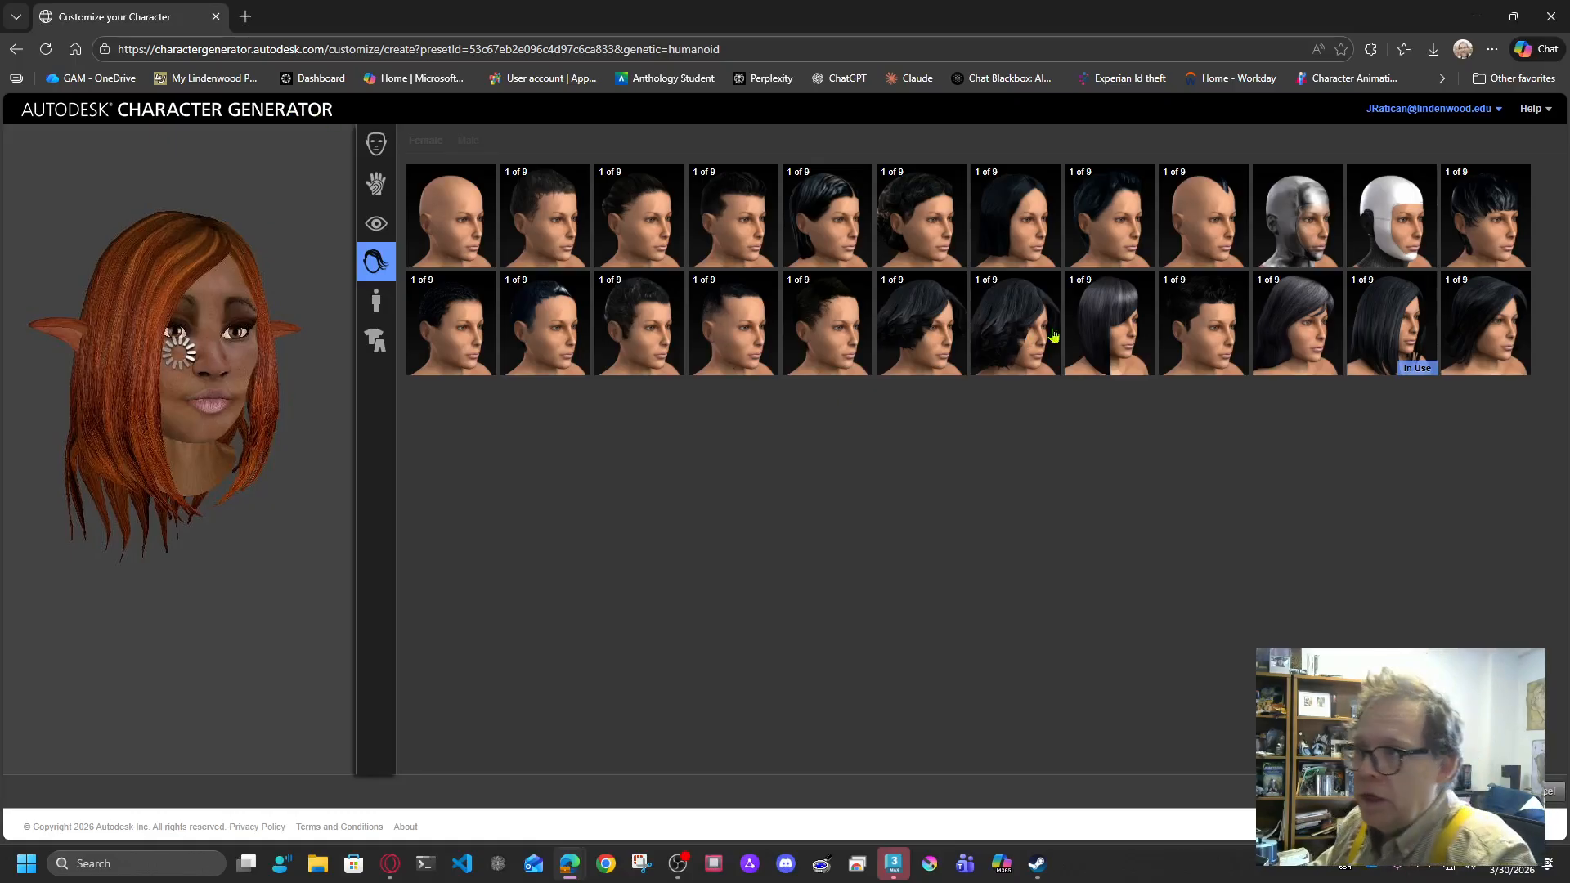
click(1386, 427)
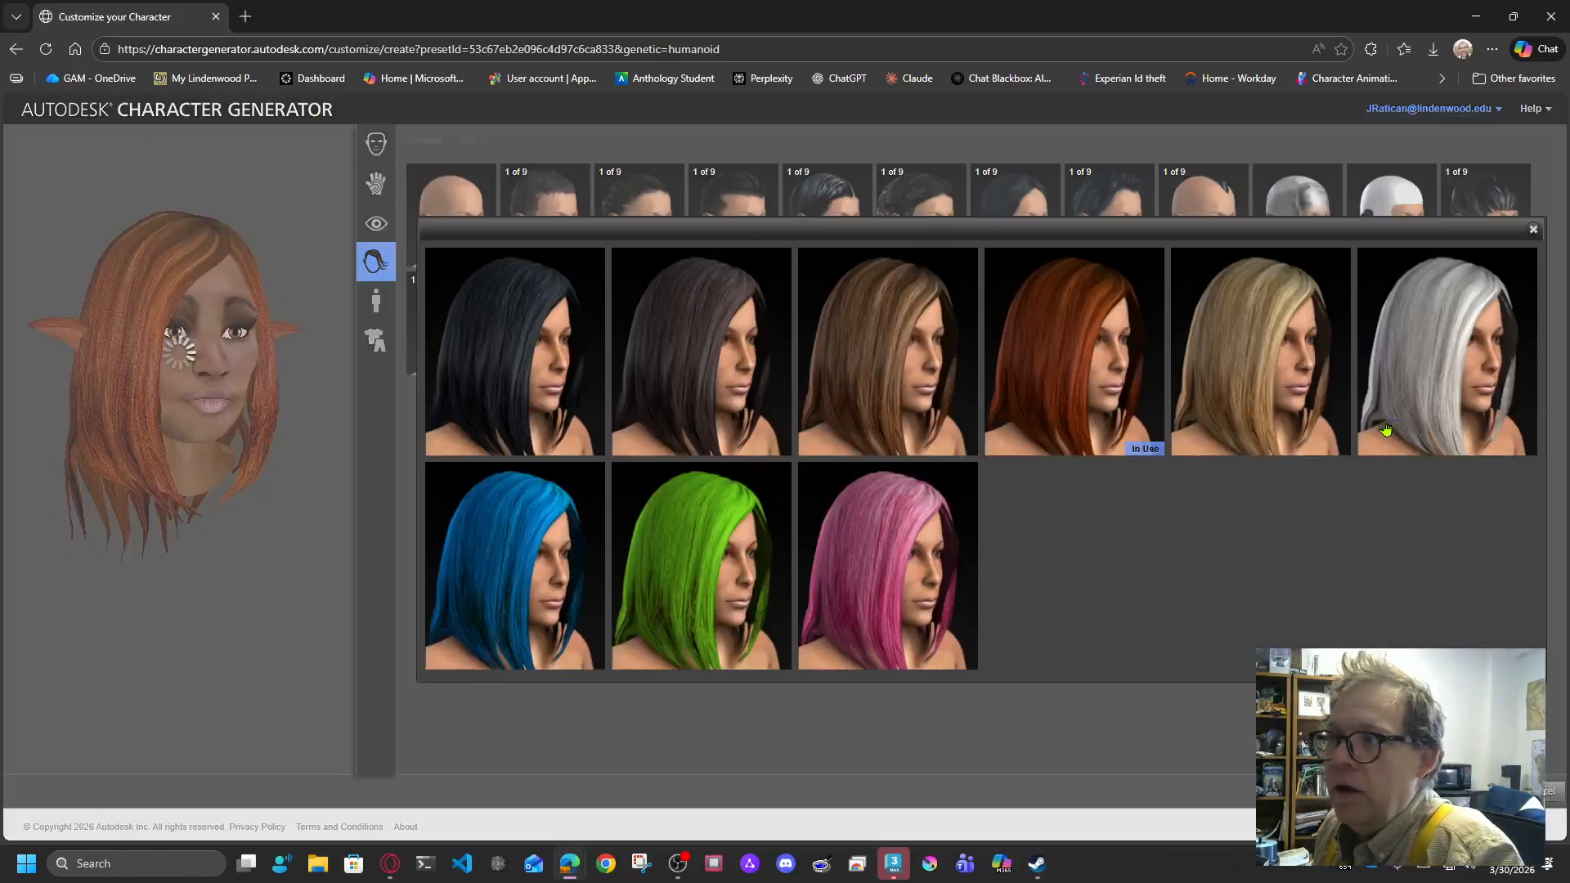
click(1215, 745)
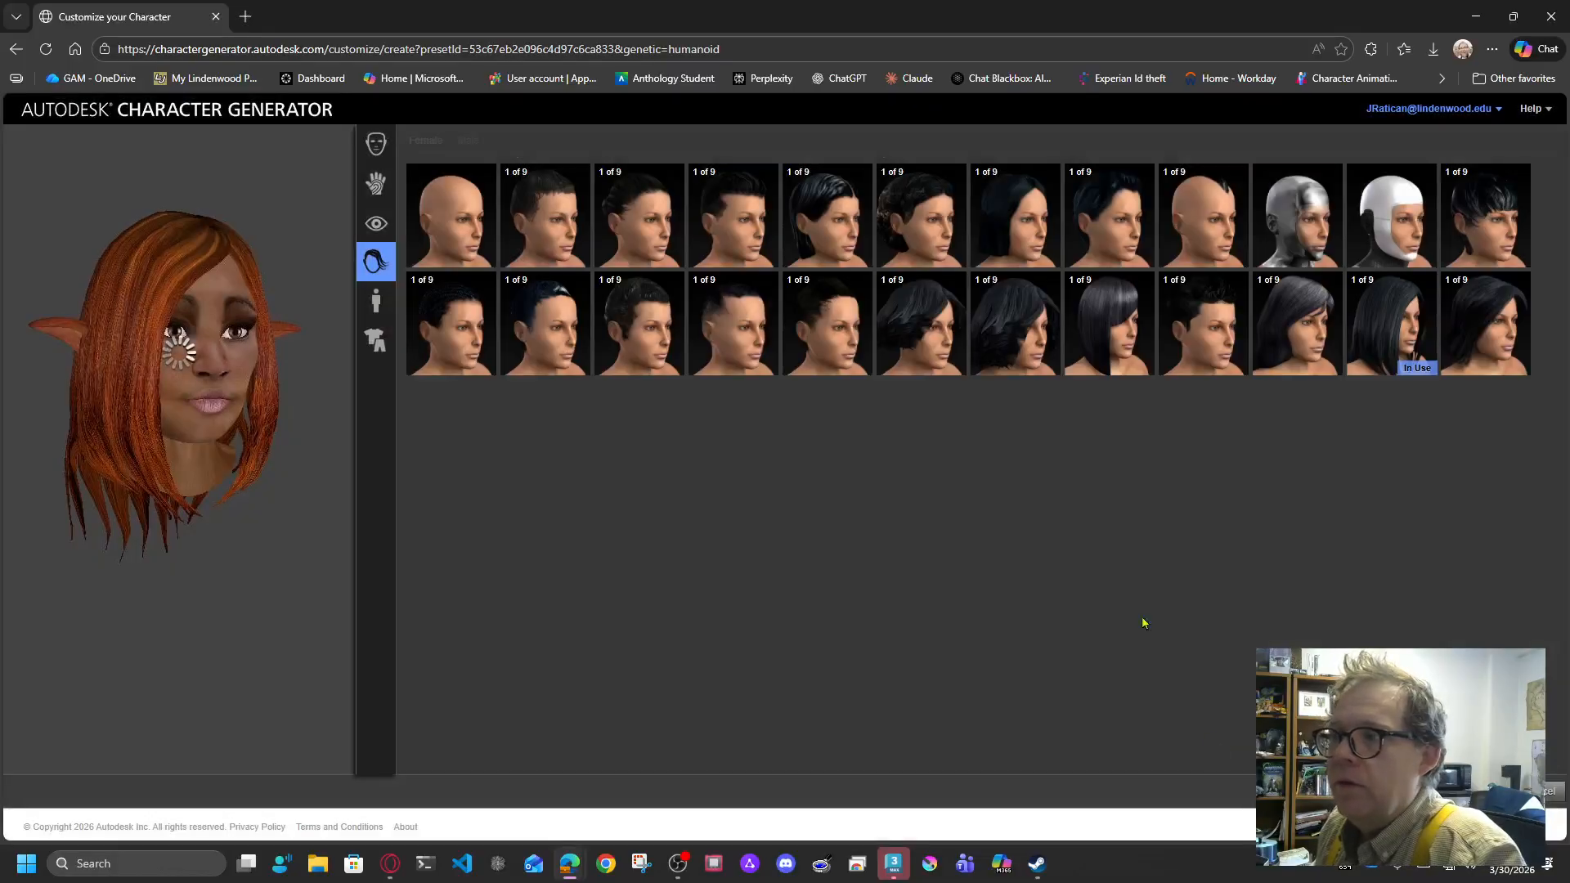
click(638, 429)
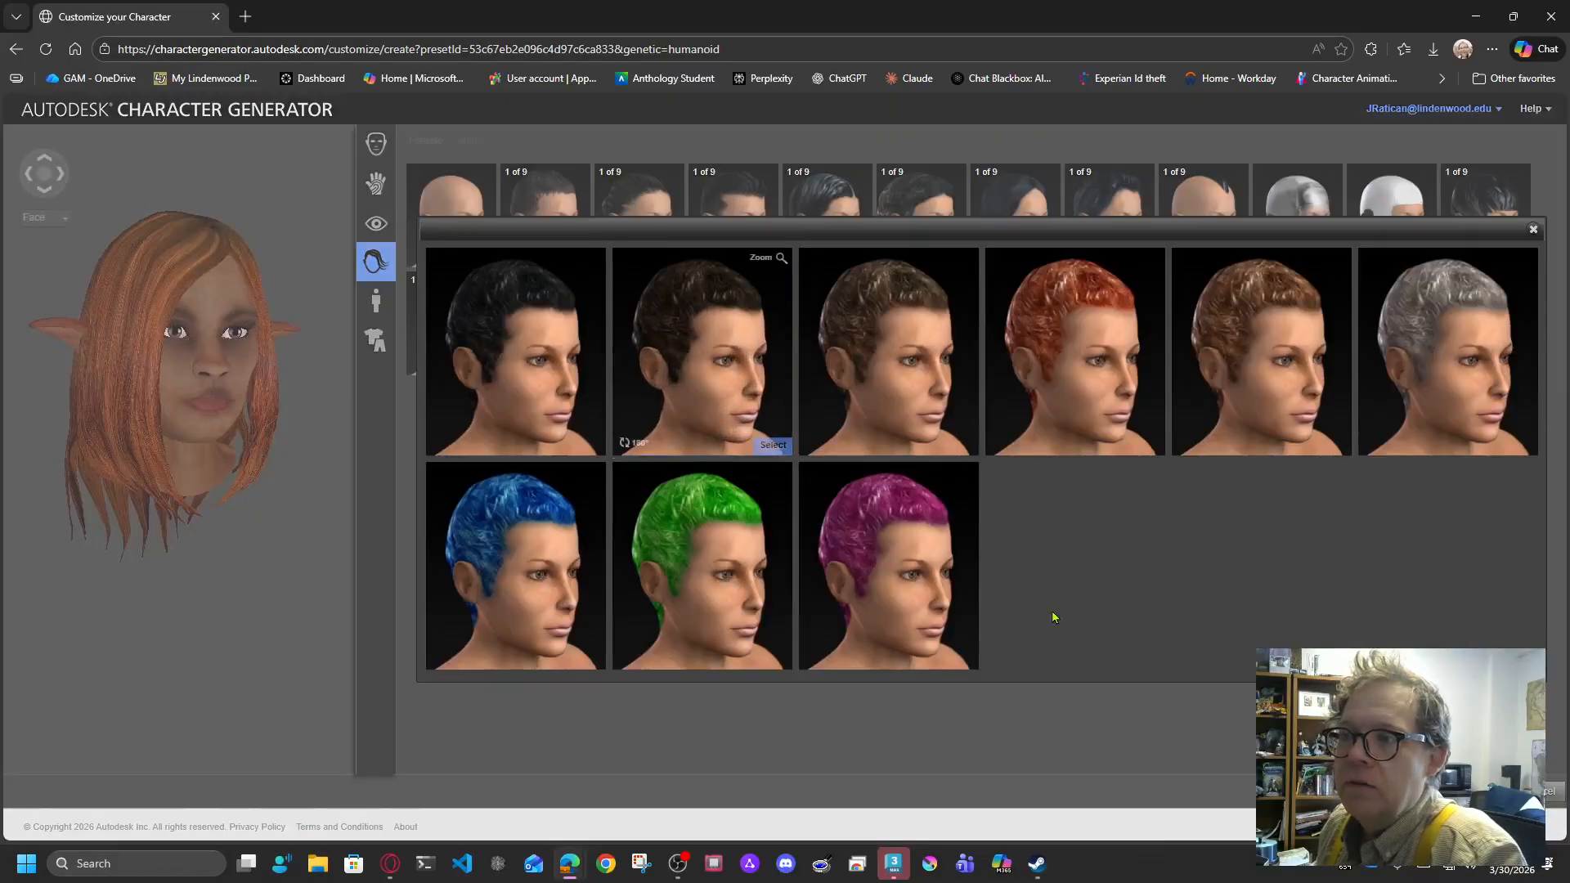
click(1043, 764)
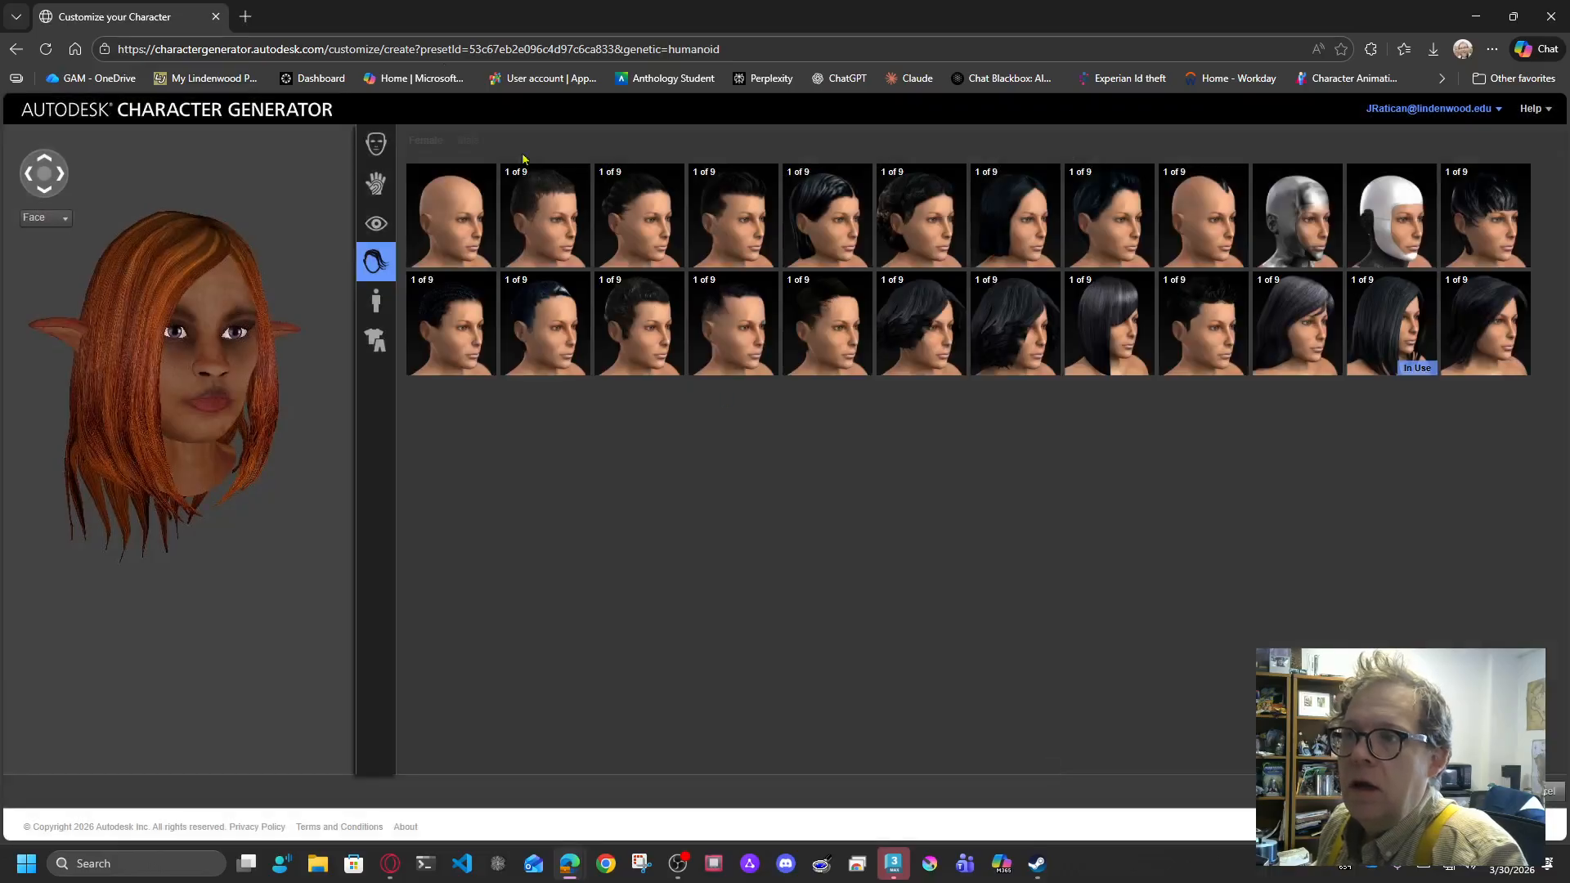
Look through the male hairstyles and the female body types without applying any.
click(465, 142)
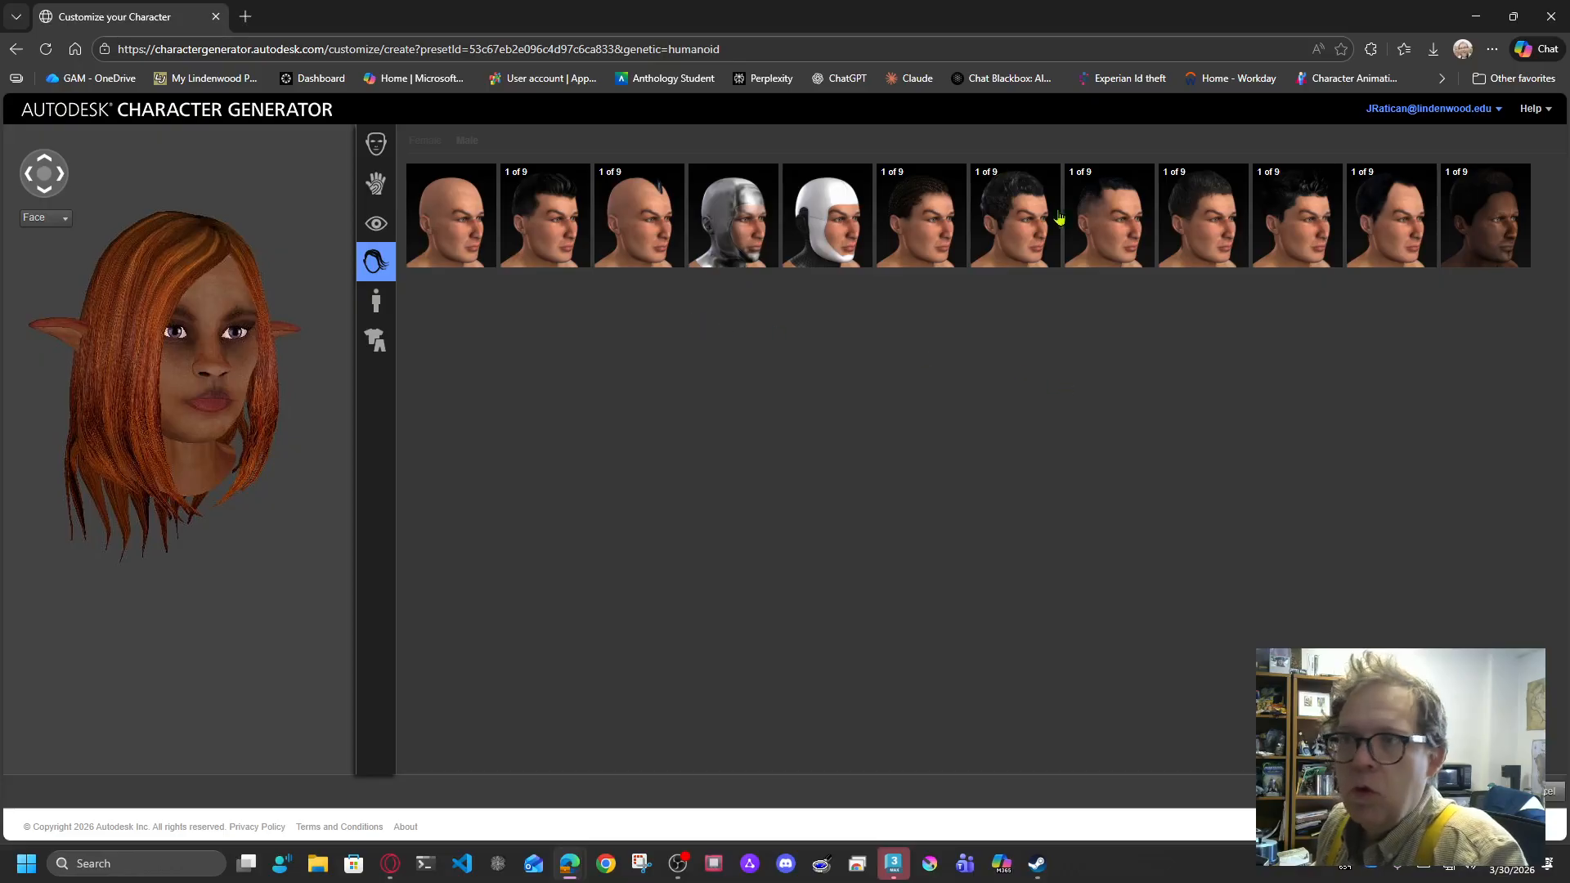
mouse_move(615, 238)
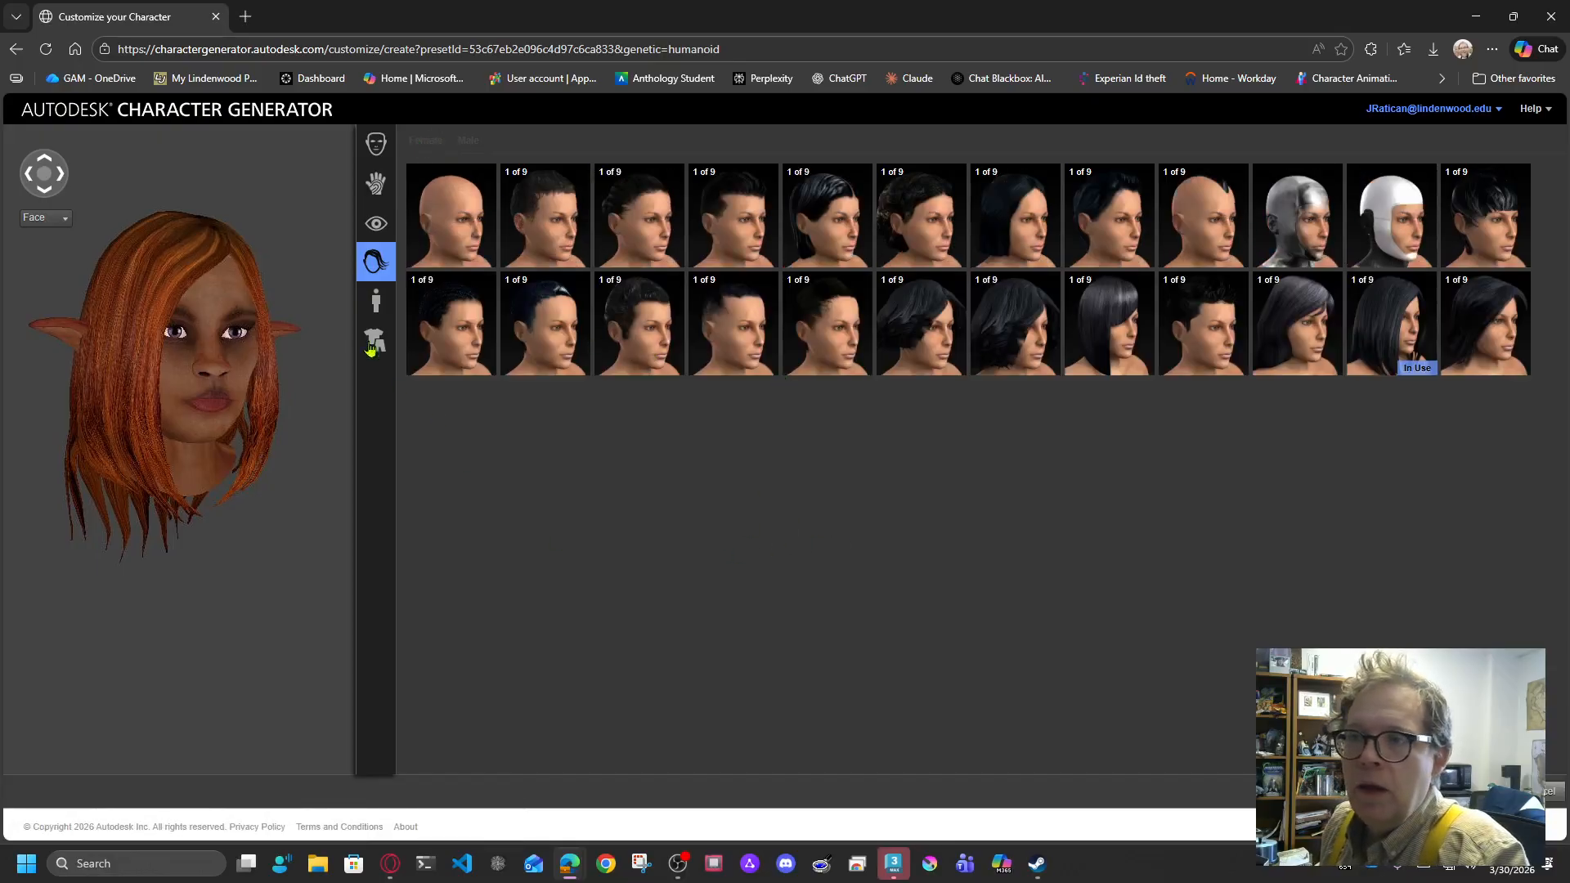
click(374, 303)
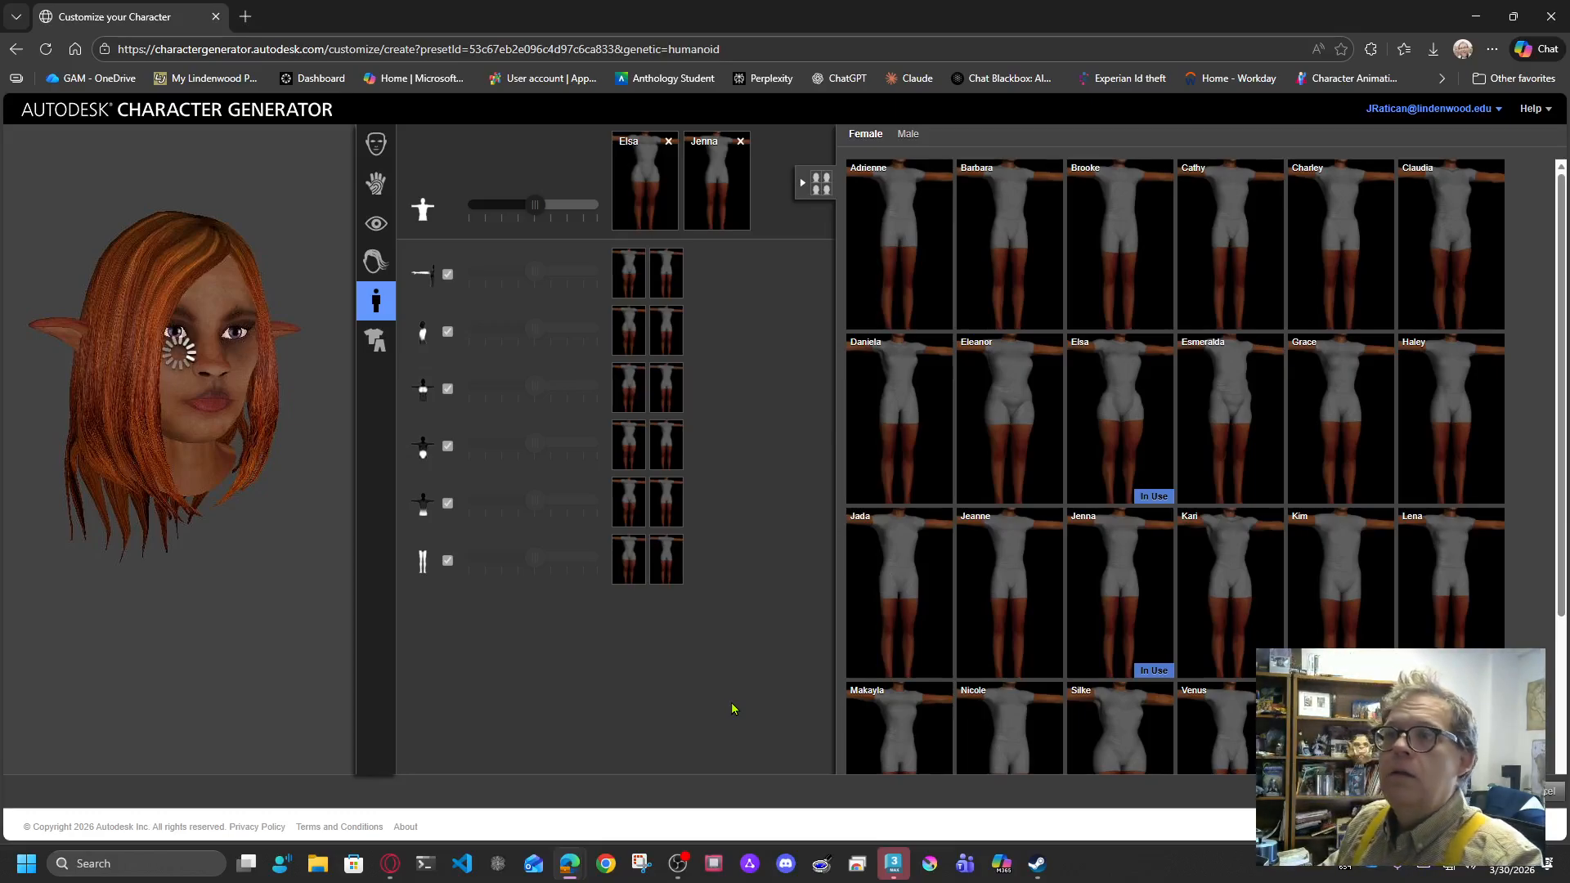
scroll(1499, 570, down, 3)
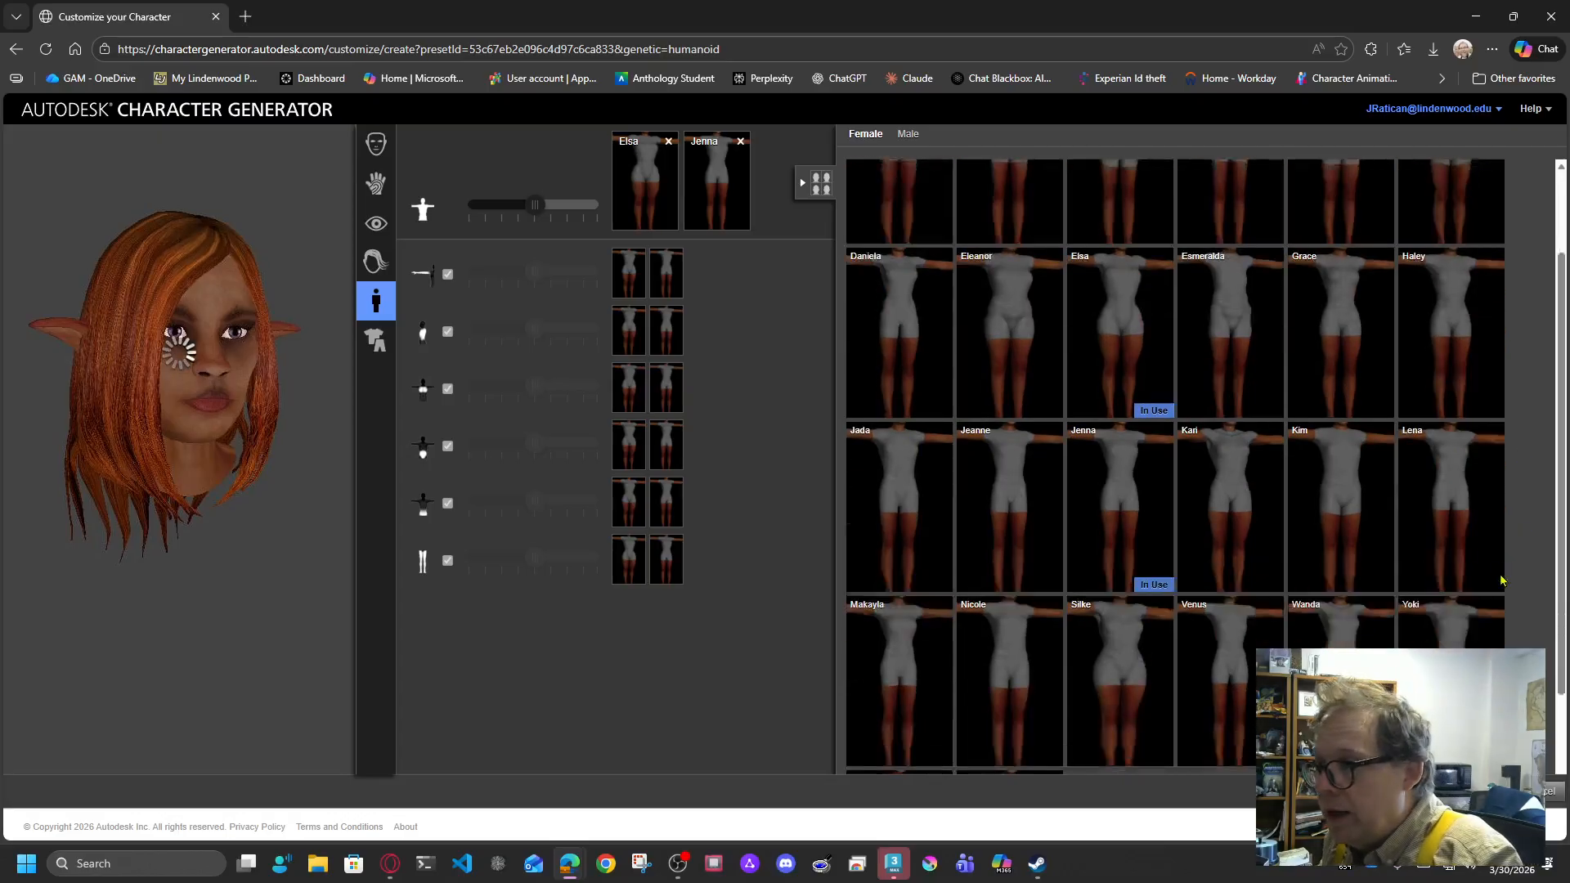
scroll(1501, 636, up, 3)
scroll(1523, 623, down, 3)
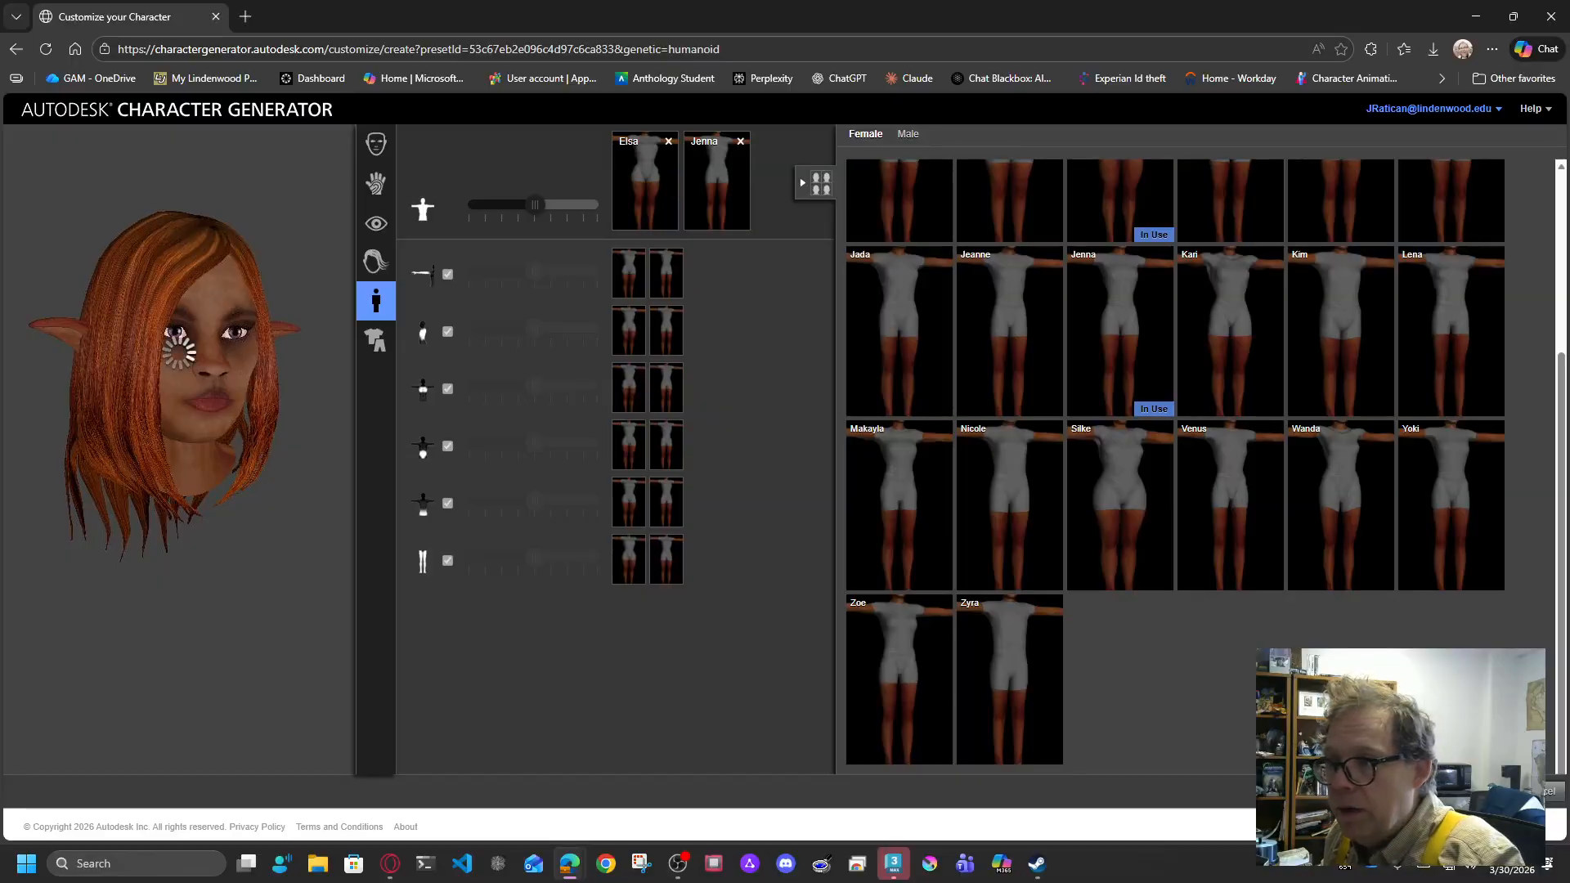
scroll(1346, 611, up, 3)
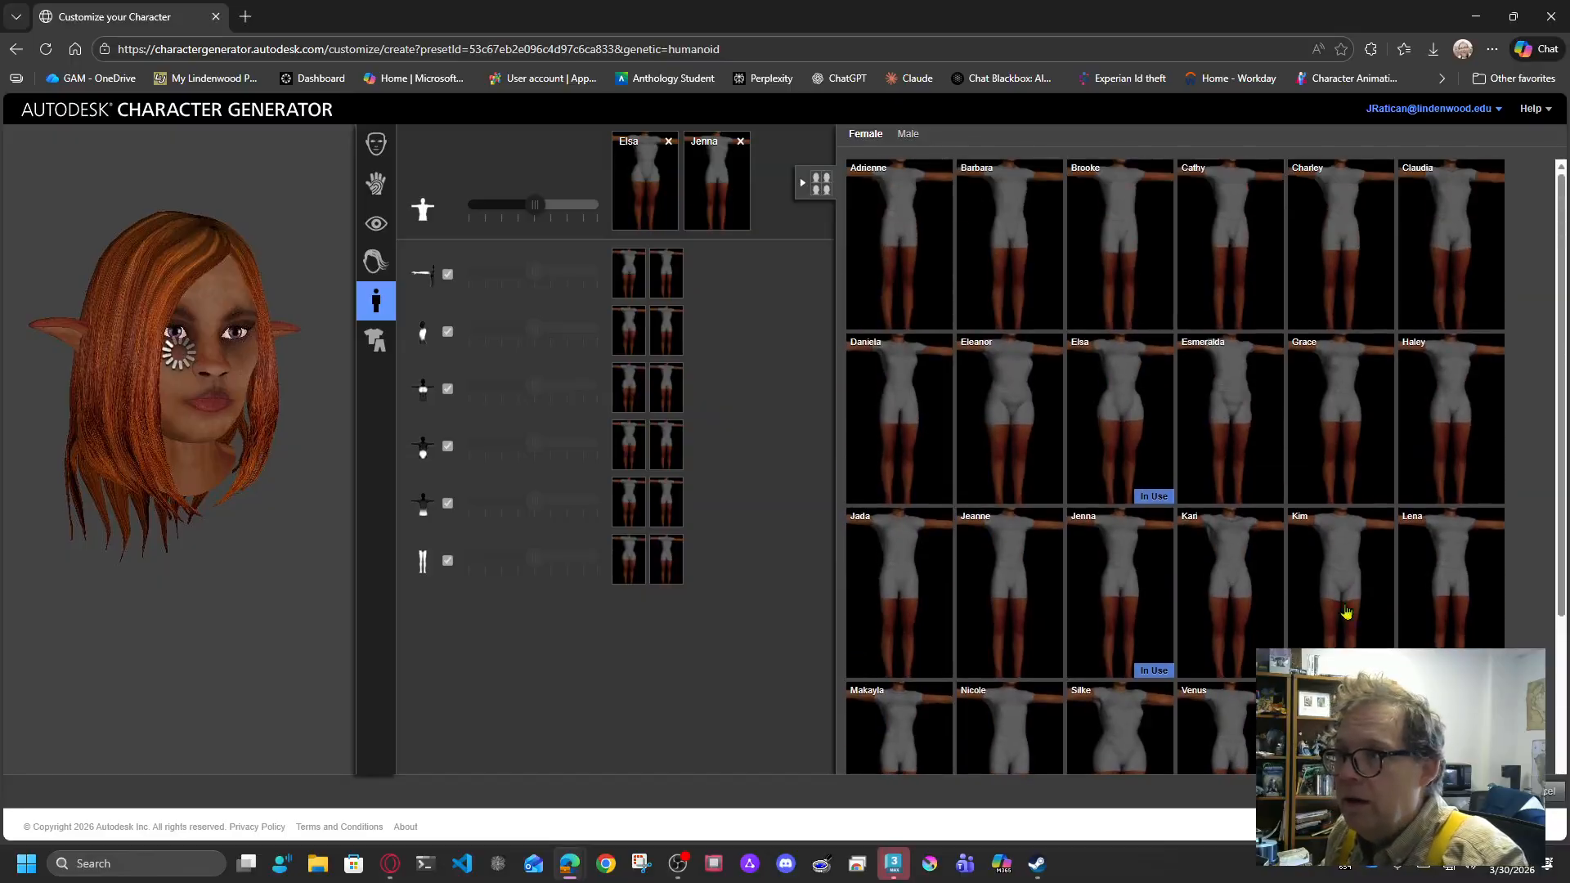
Replace Jenna with the male body type Terence as the second source of the body blend with Elsa.
click(908, 133)
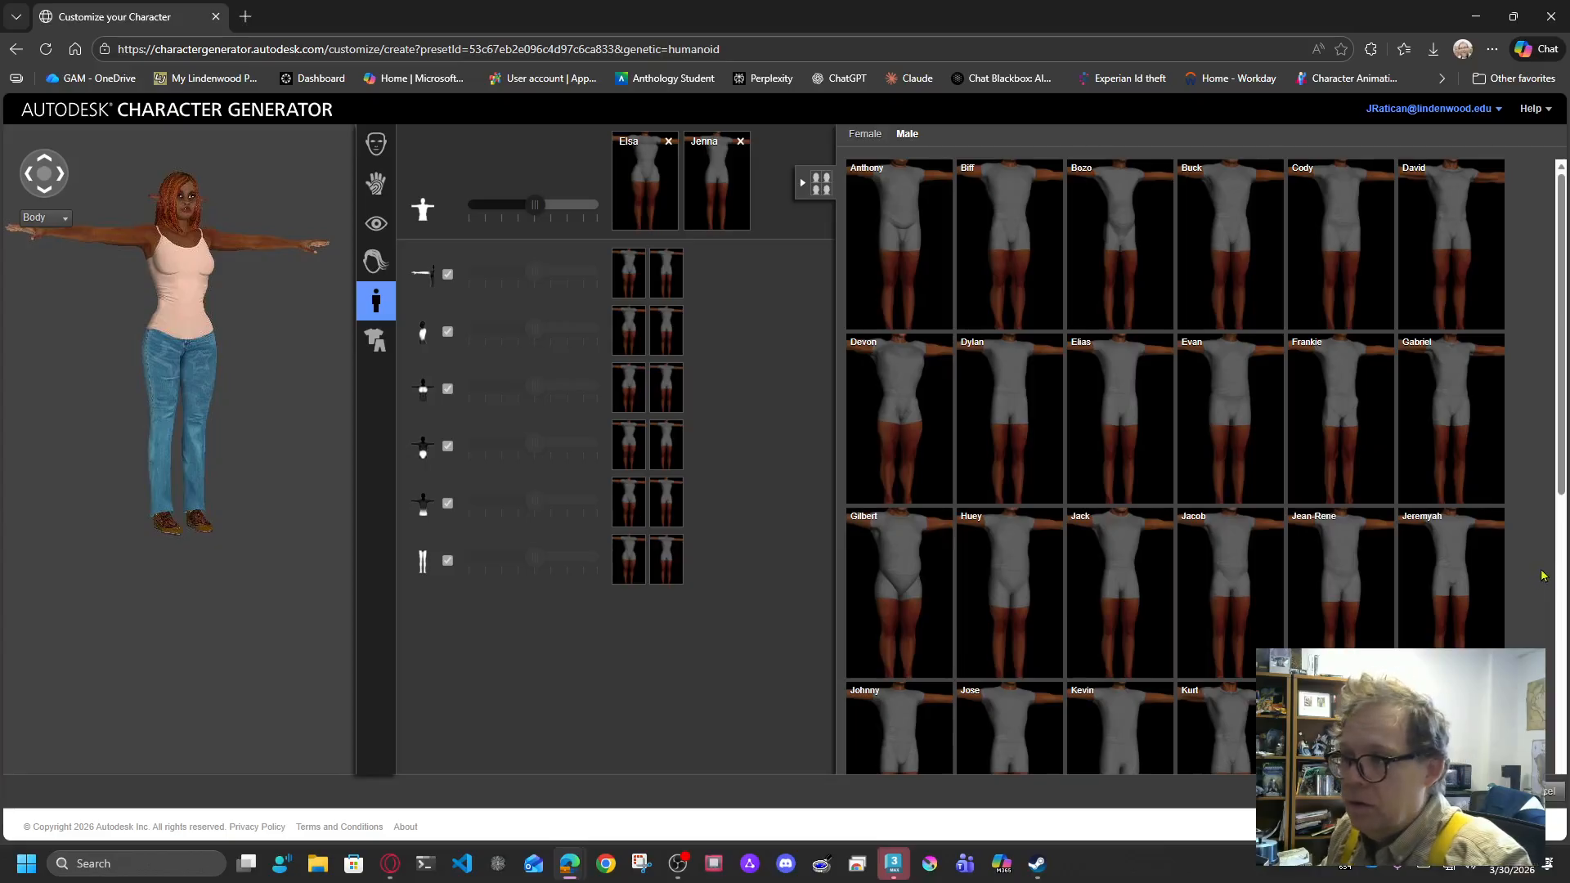
scroll(1542, 576, down, 10)
mouse_move(1221, 534)
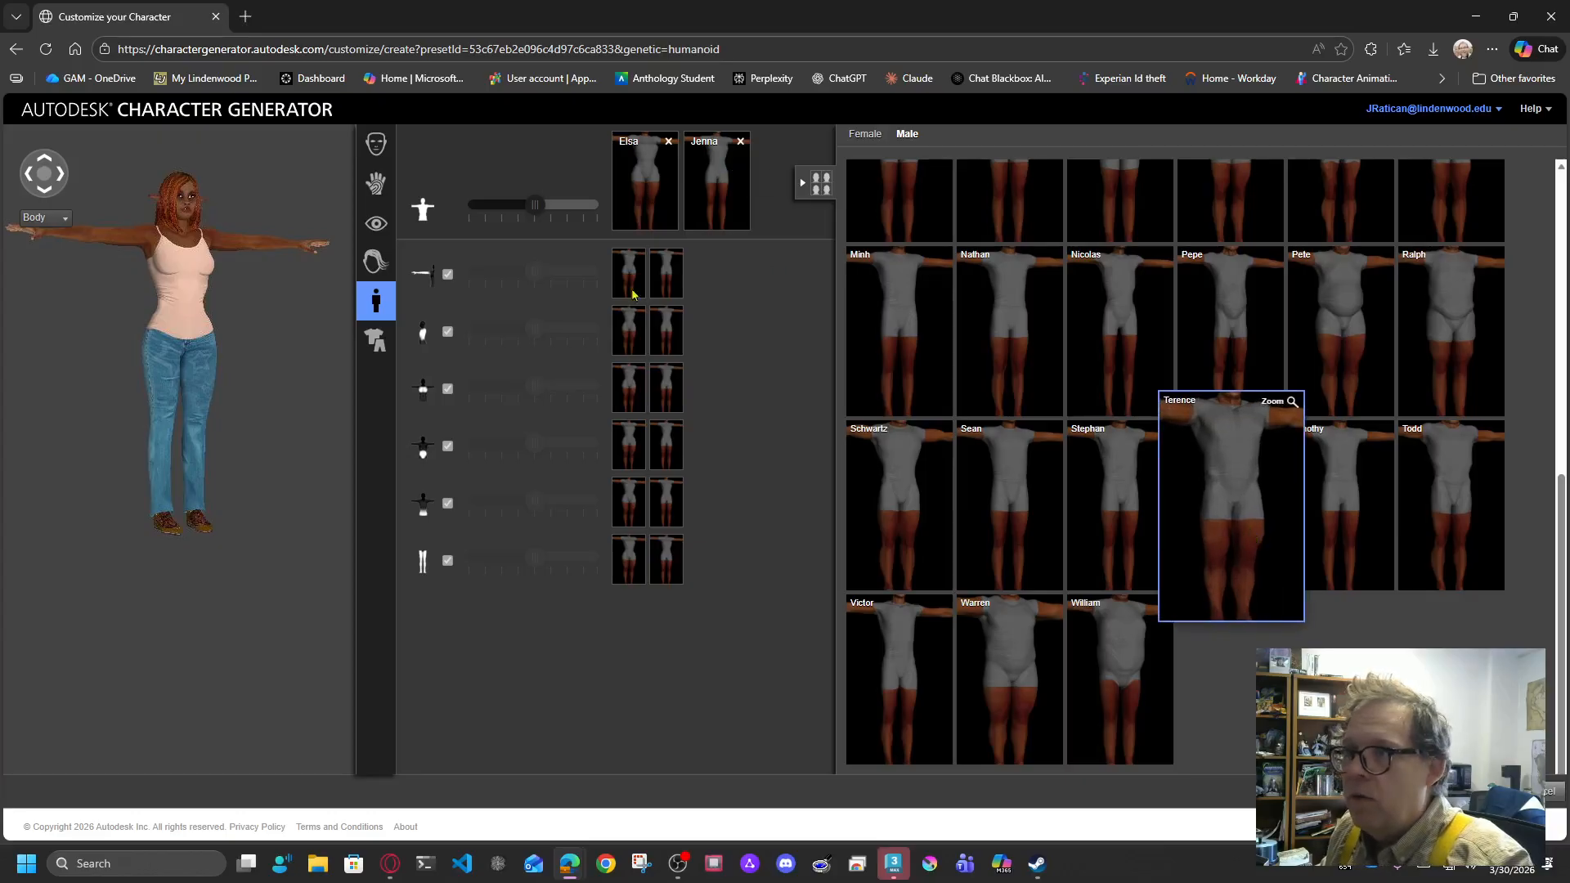
drag(966, 347, 713, 187)
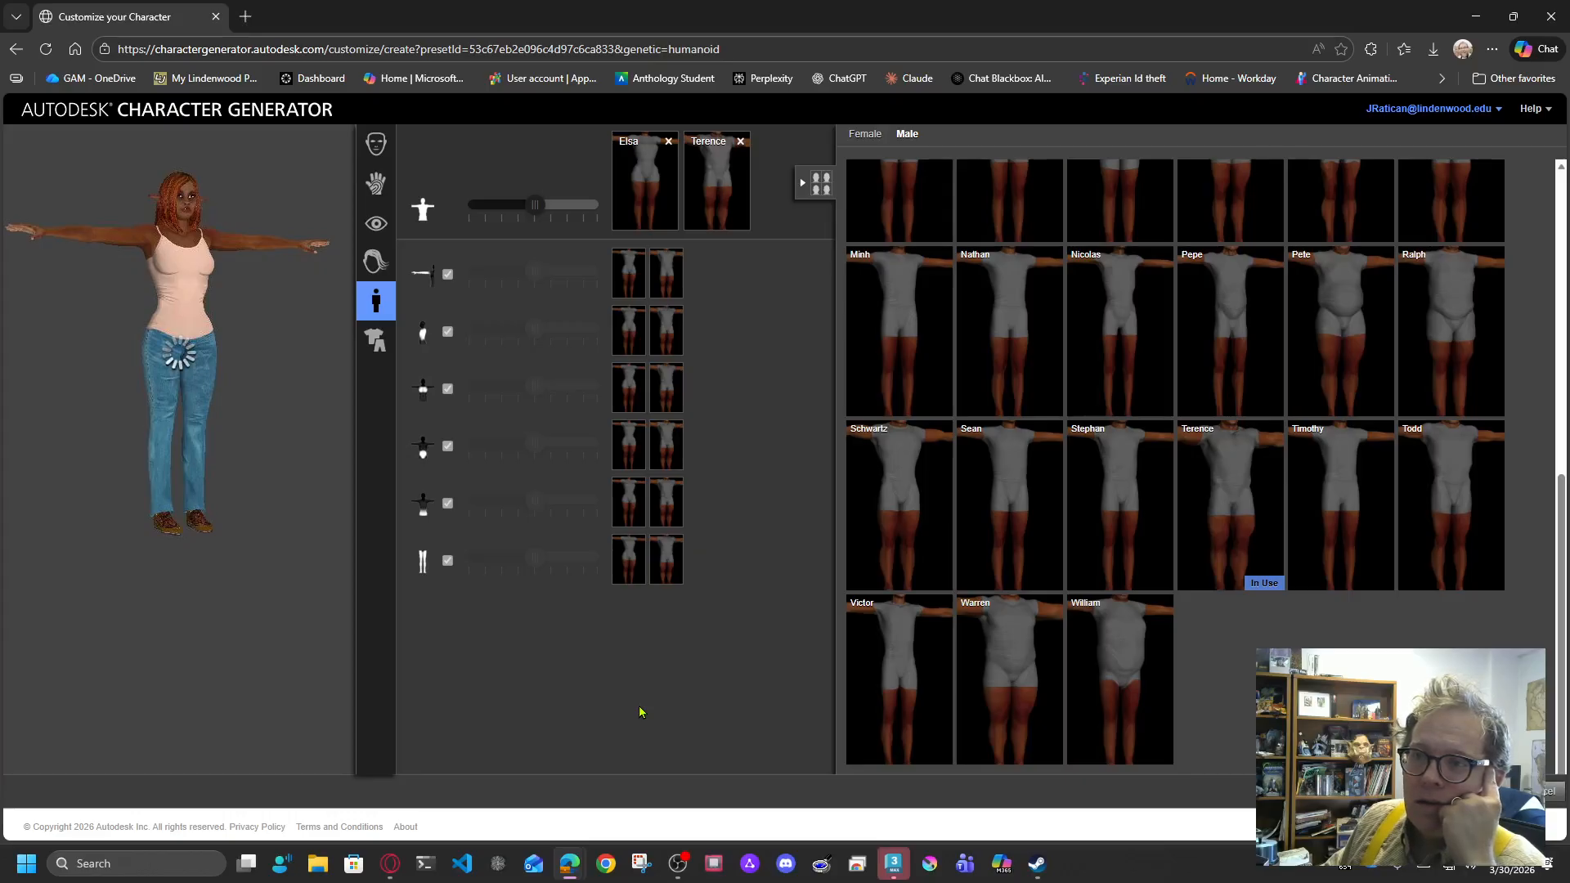
Set the overall body blend between Elsa and Terence slightly towards Elsa.
click(373, 343)
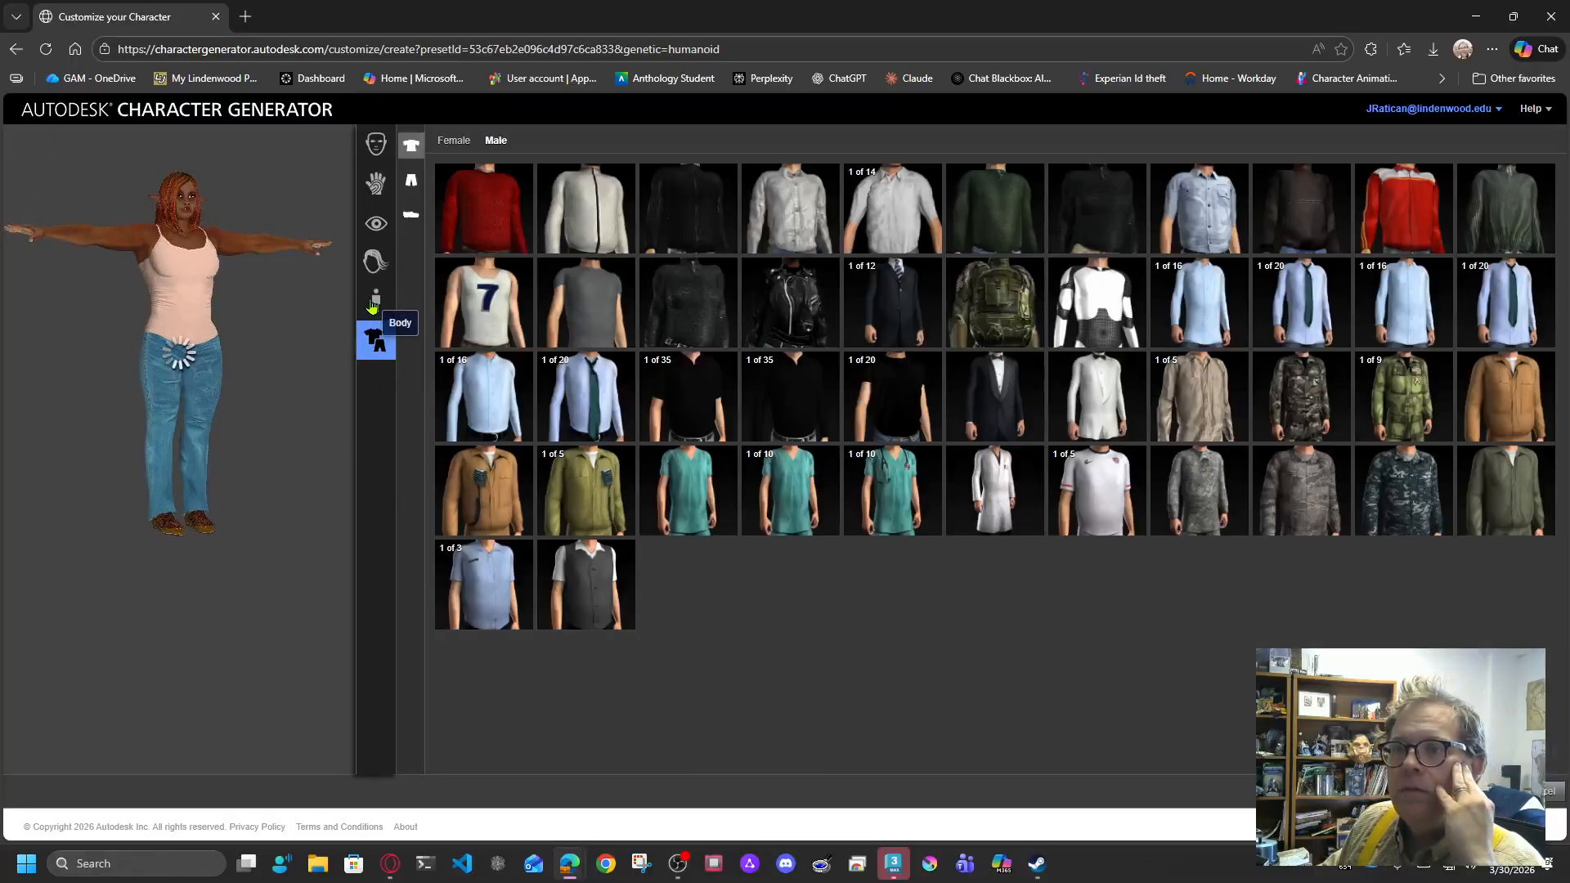
click(376, 301)
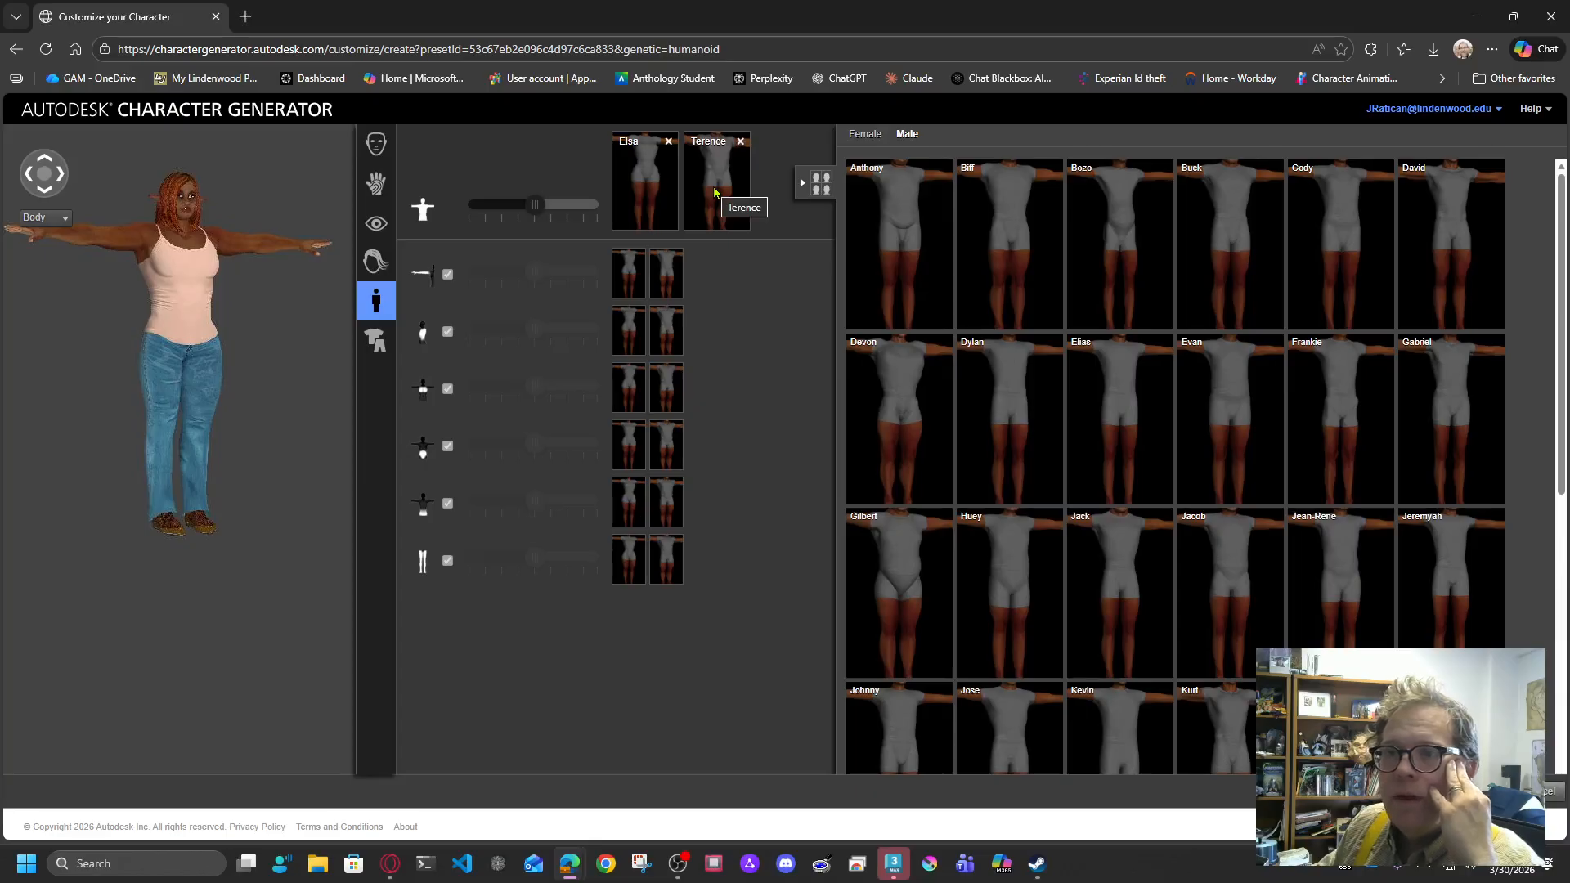
drag(535, 213, 602, 226)
click(630, 227)
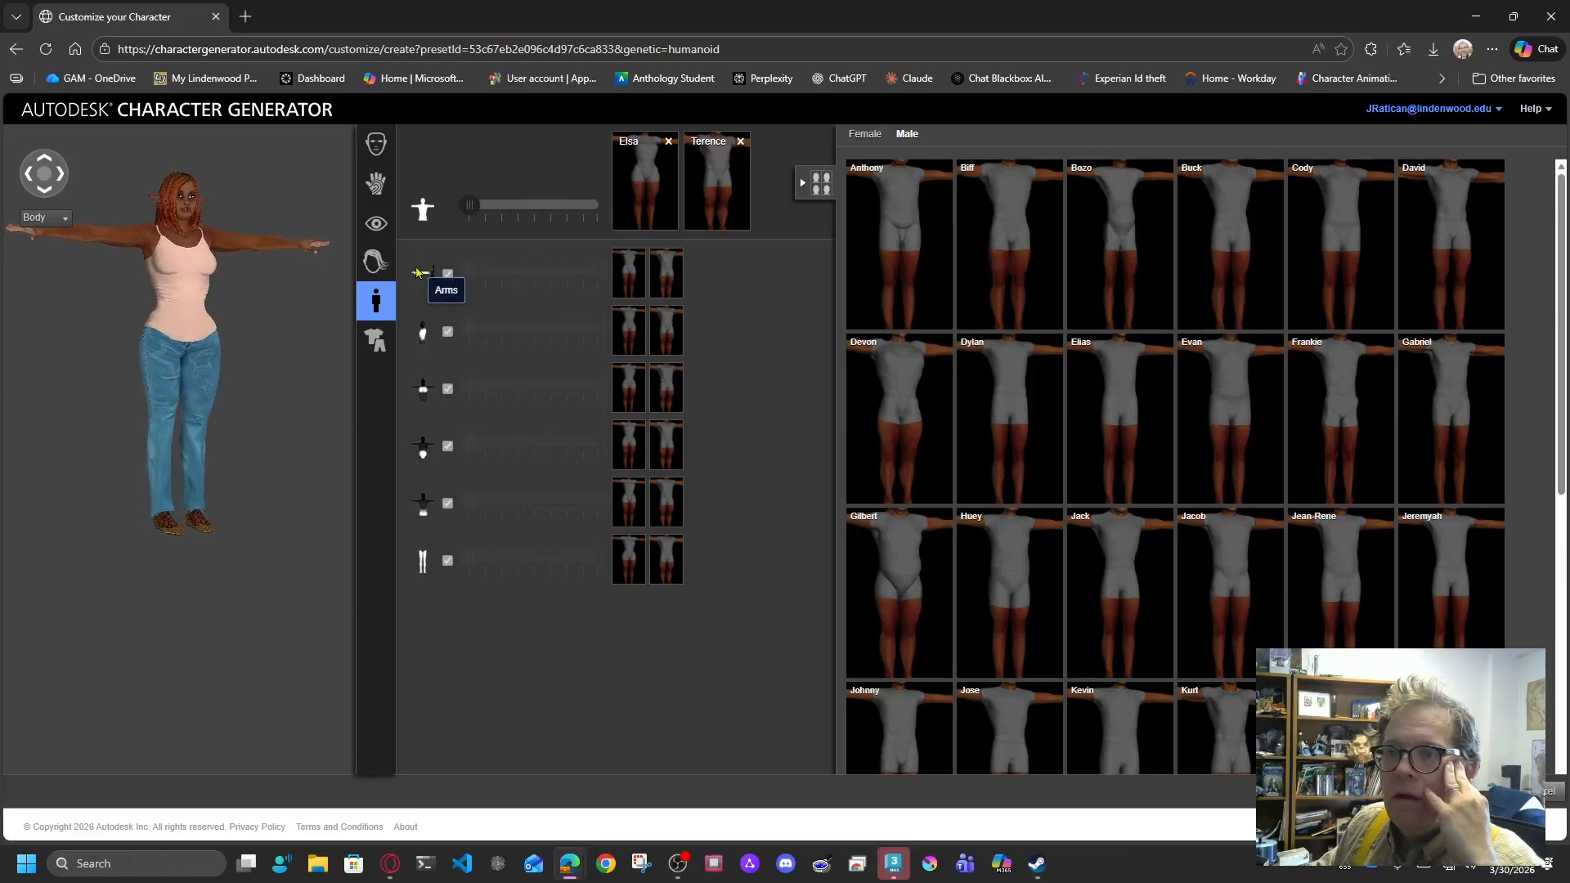
drag(474, 210, 533, 249)
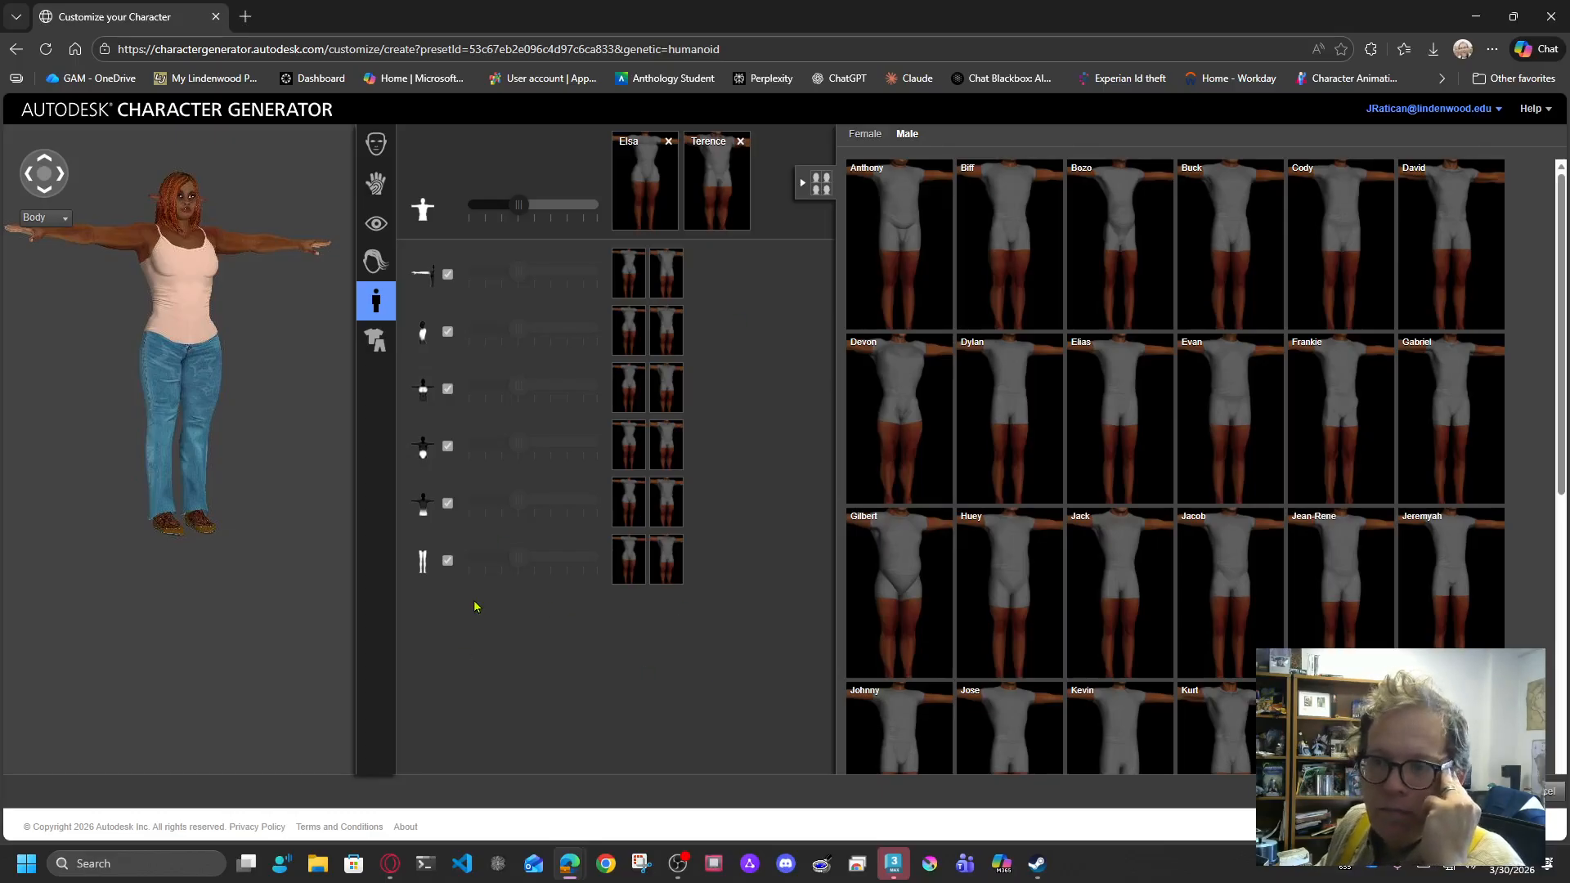
Try the grey camouflage jacket from the last row of female tops on the character.
click(377, 339)
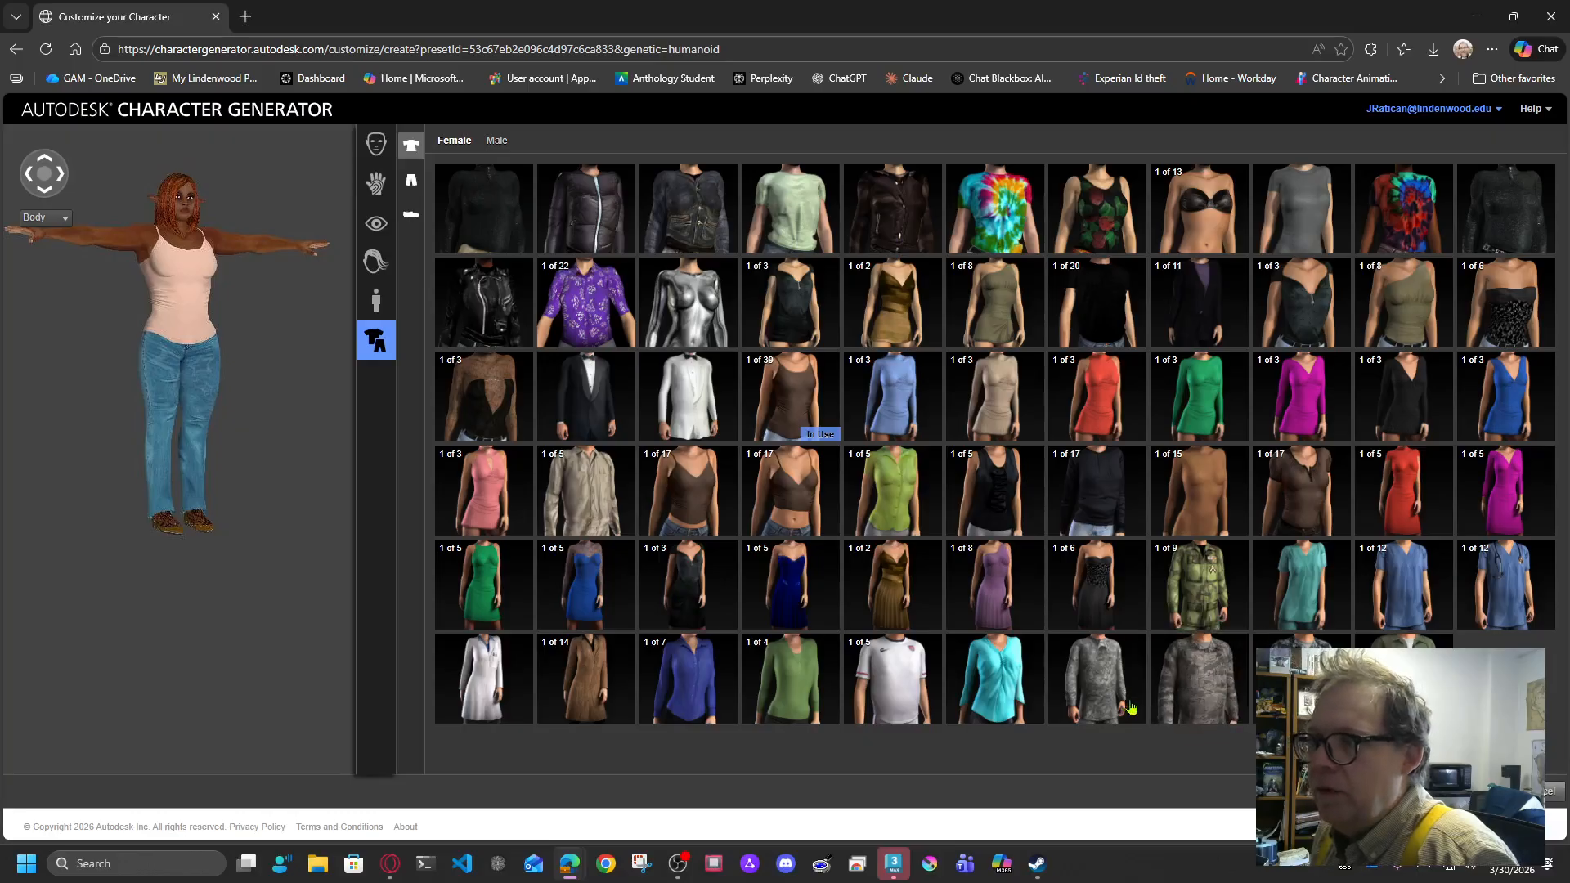
mouse_move(1117, 695)
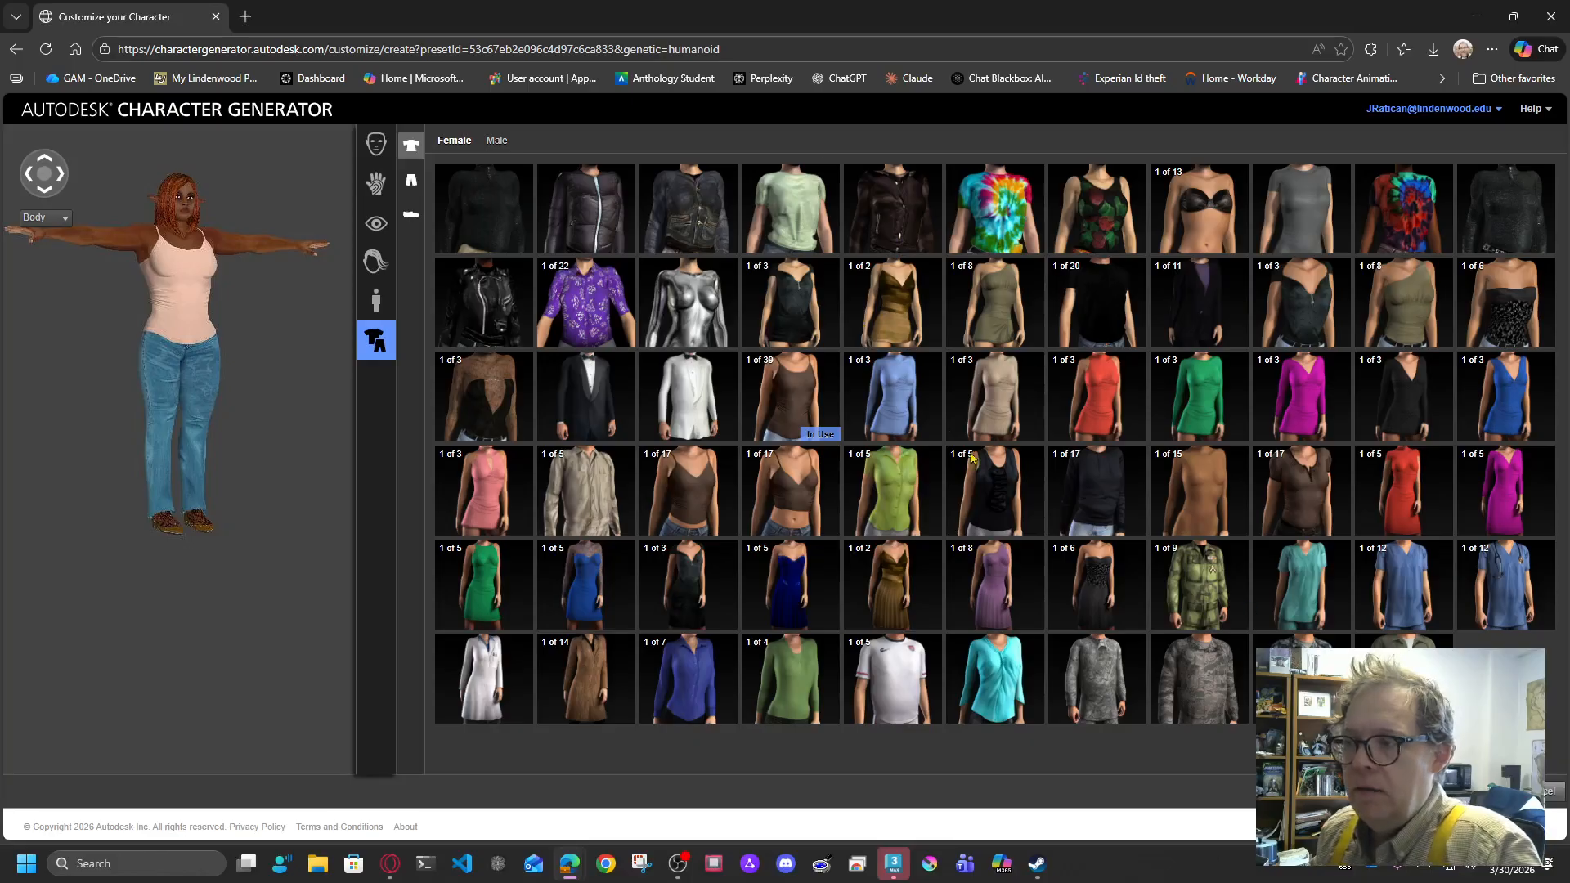
click(1193, 679)
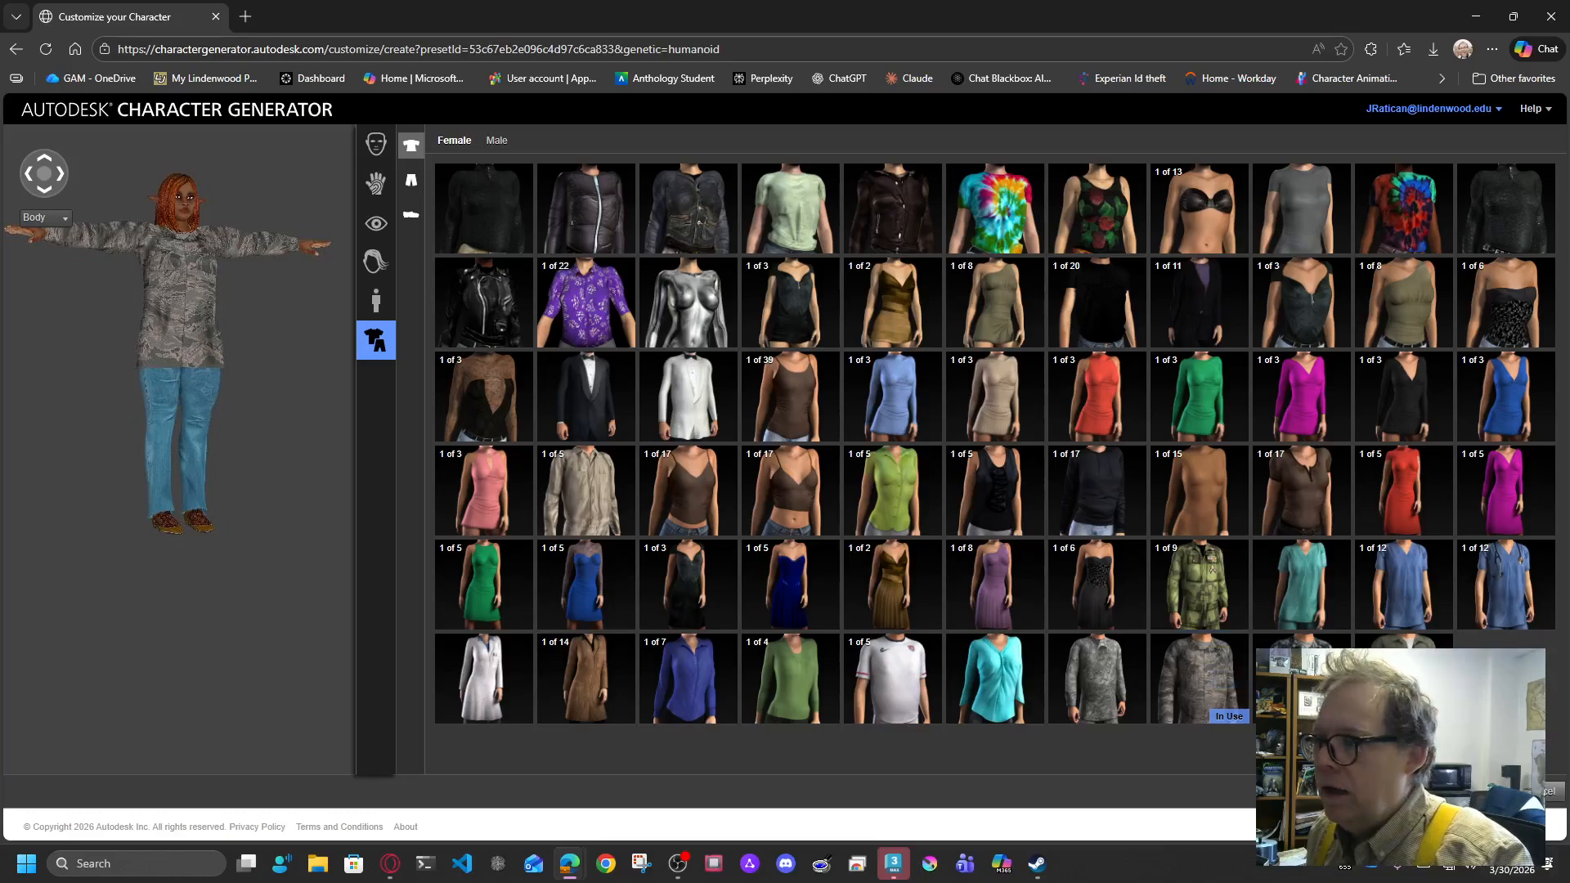
Dress the character in the blue dress with sheer sleeves from the fifth row of female tops.
mouse_move(959, 577)
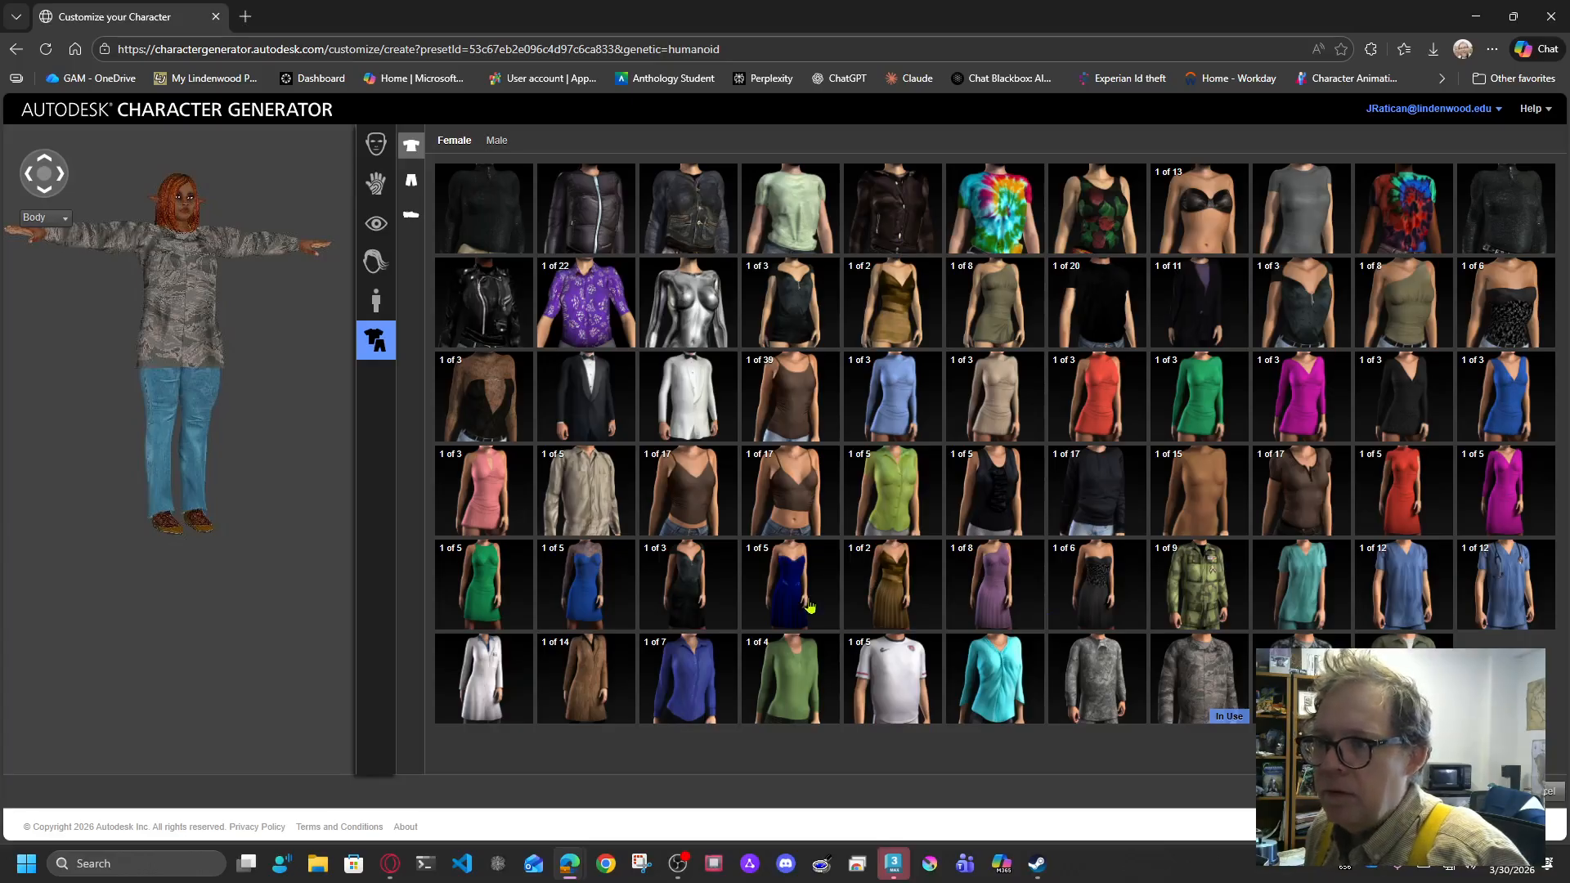
mouse_move(510, 506)
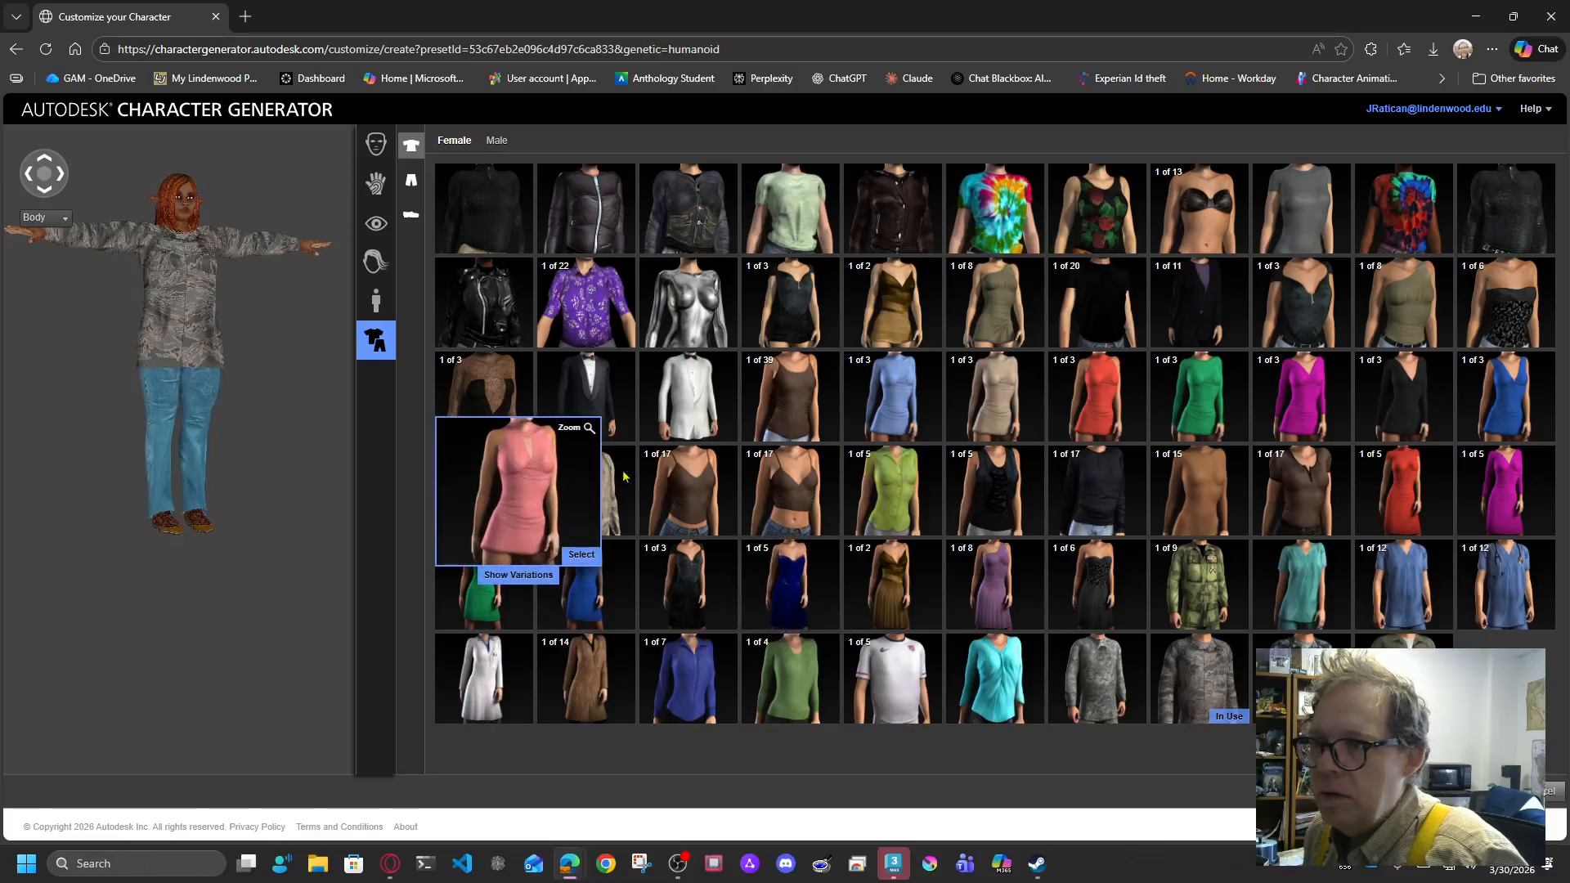
mouse_move(874, 607)
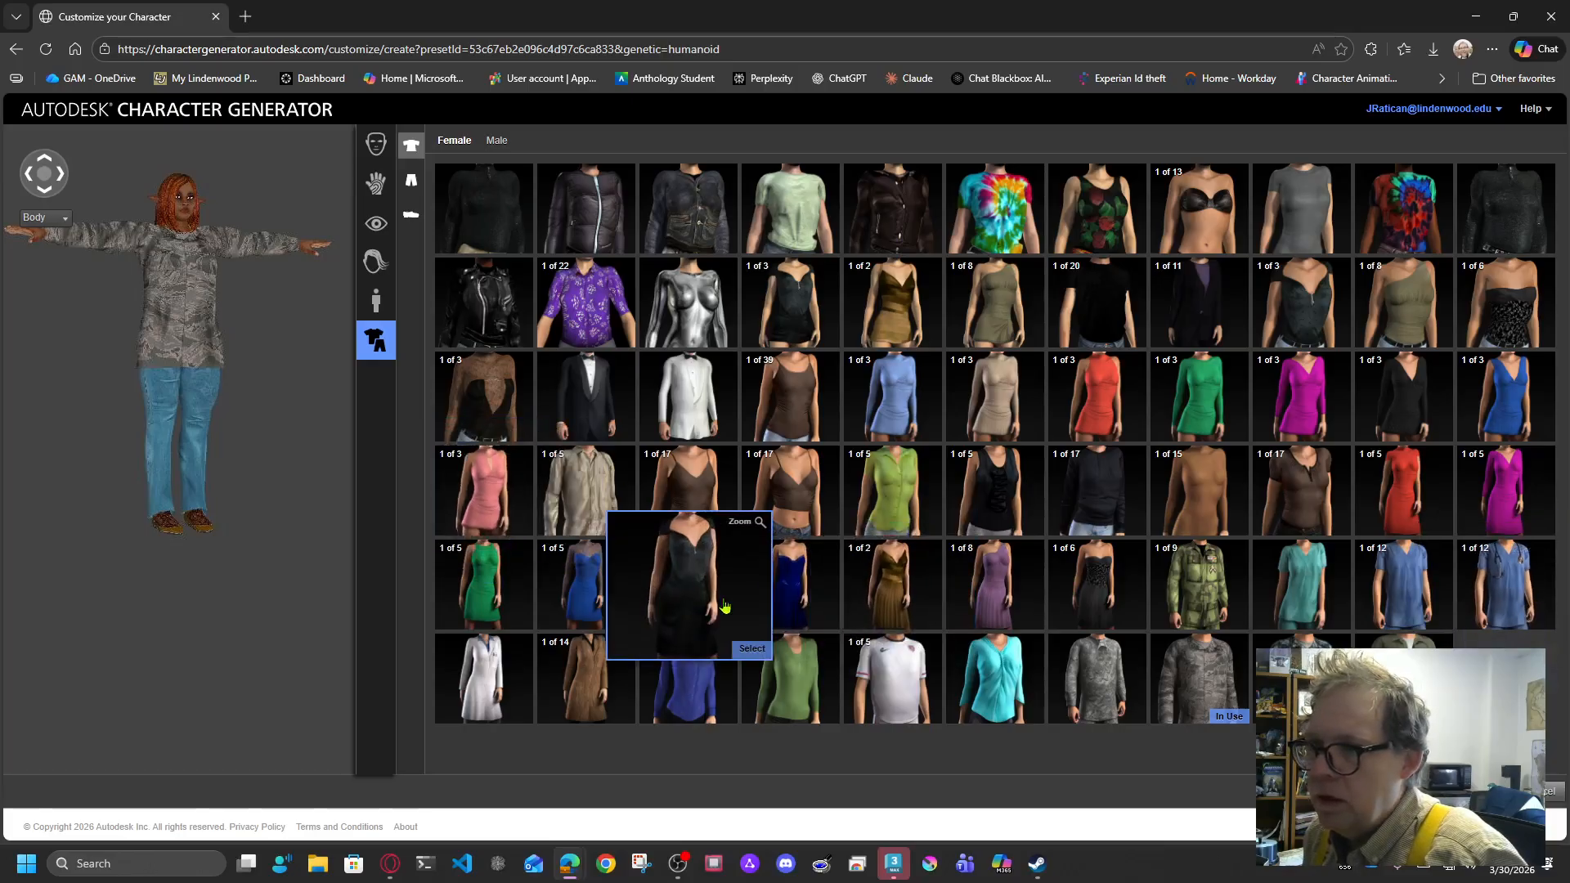
click(597, 597)
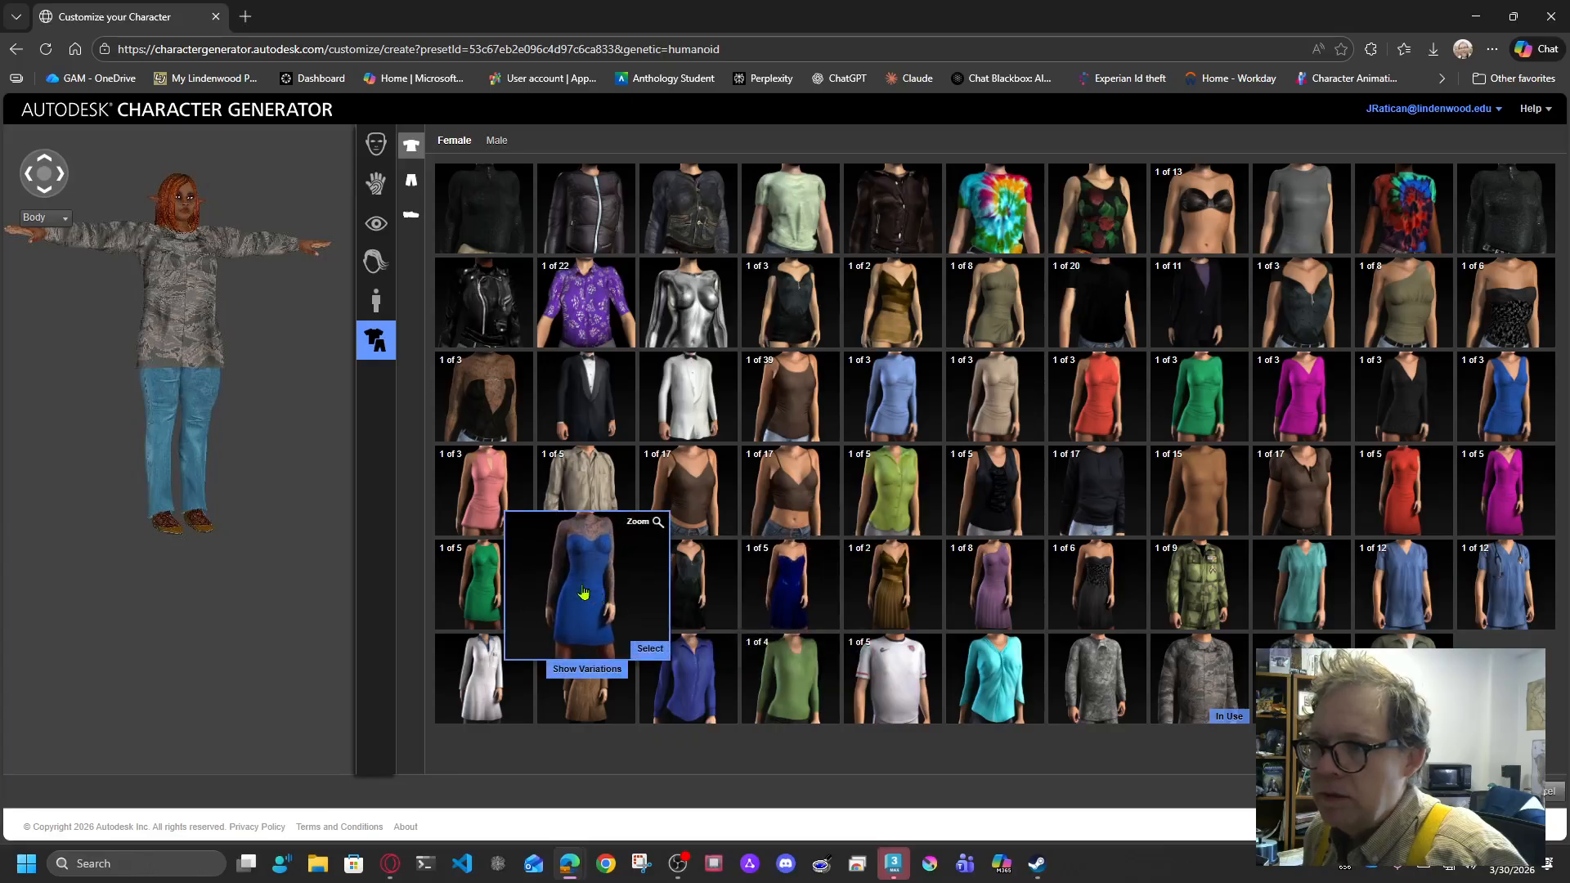
Put on the last sheer black tights in the second row of female bottoms and the black strappy flats from the second row of shoes.
click(412, 182)
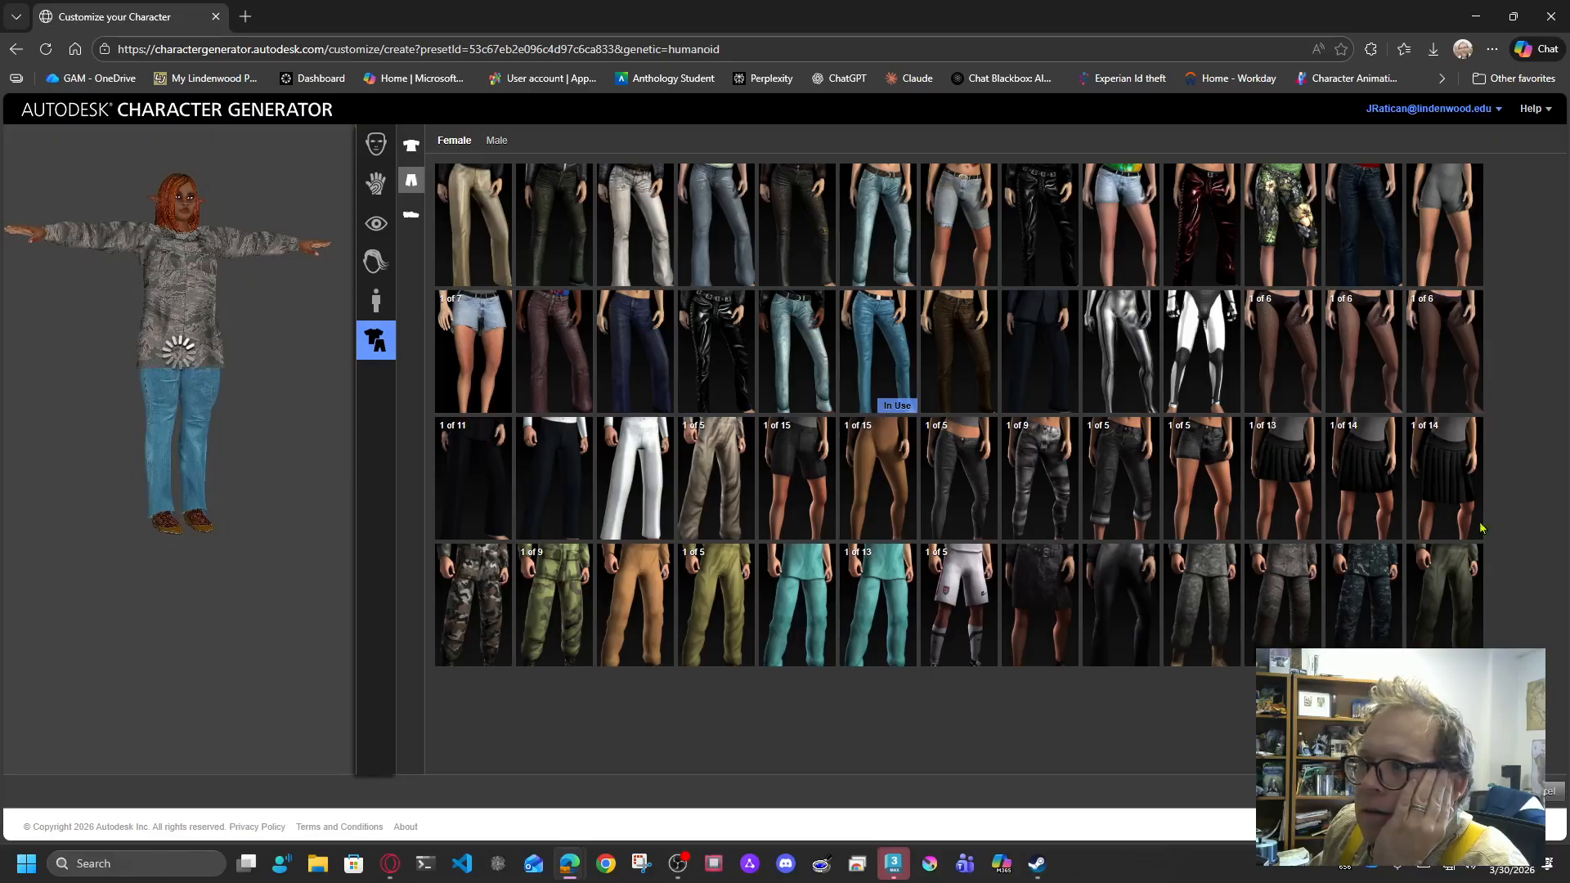
click(1440, 378)
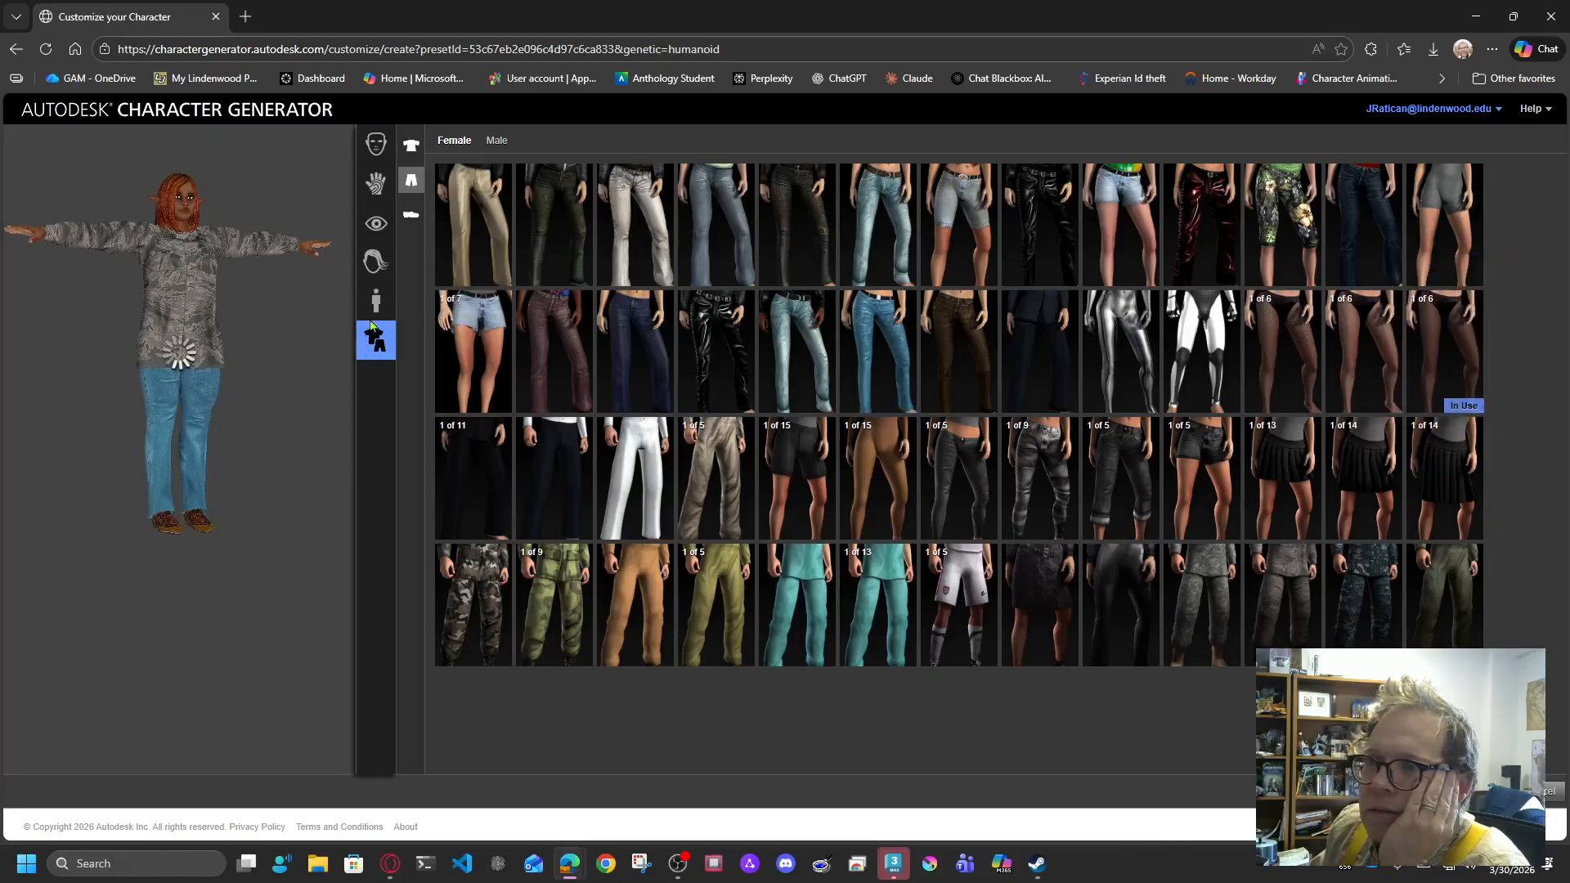
click(411, 214)
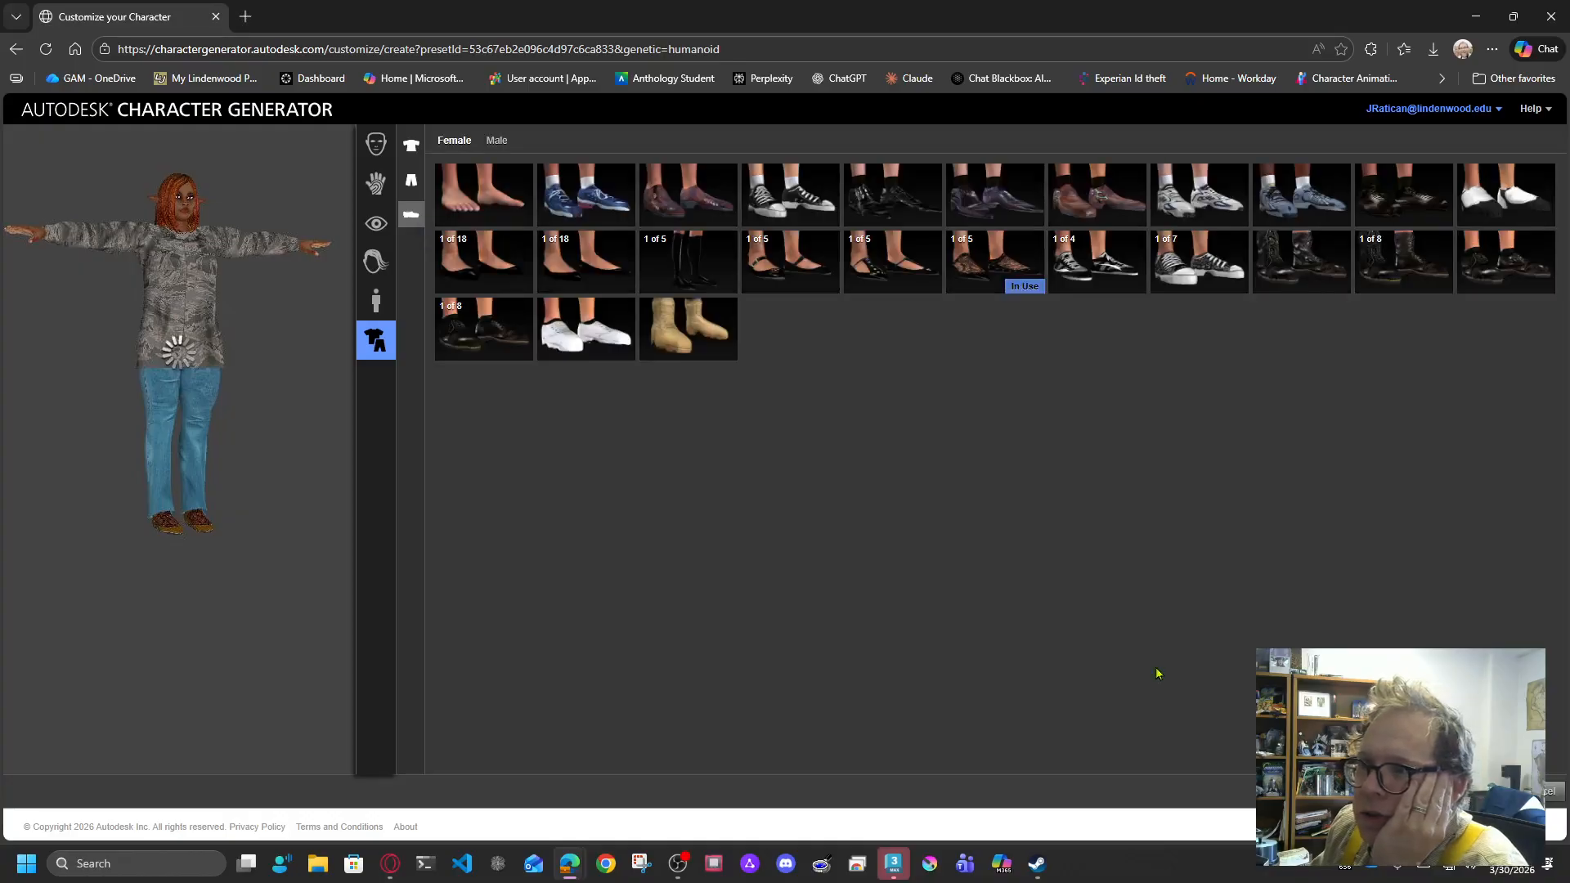
click(809, 282)
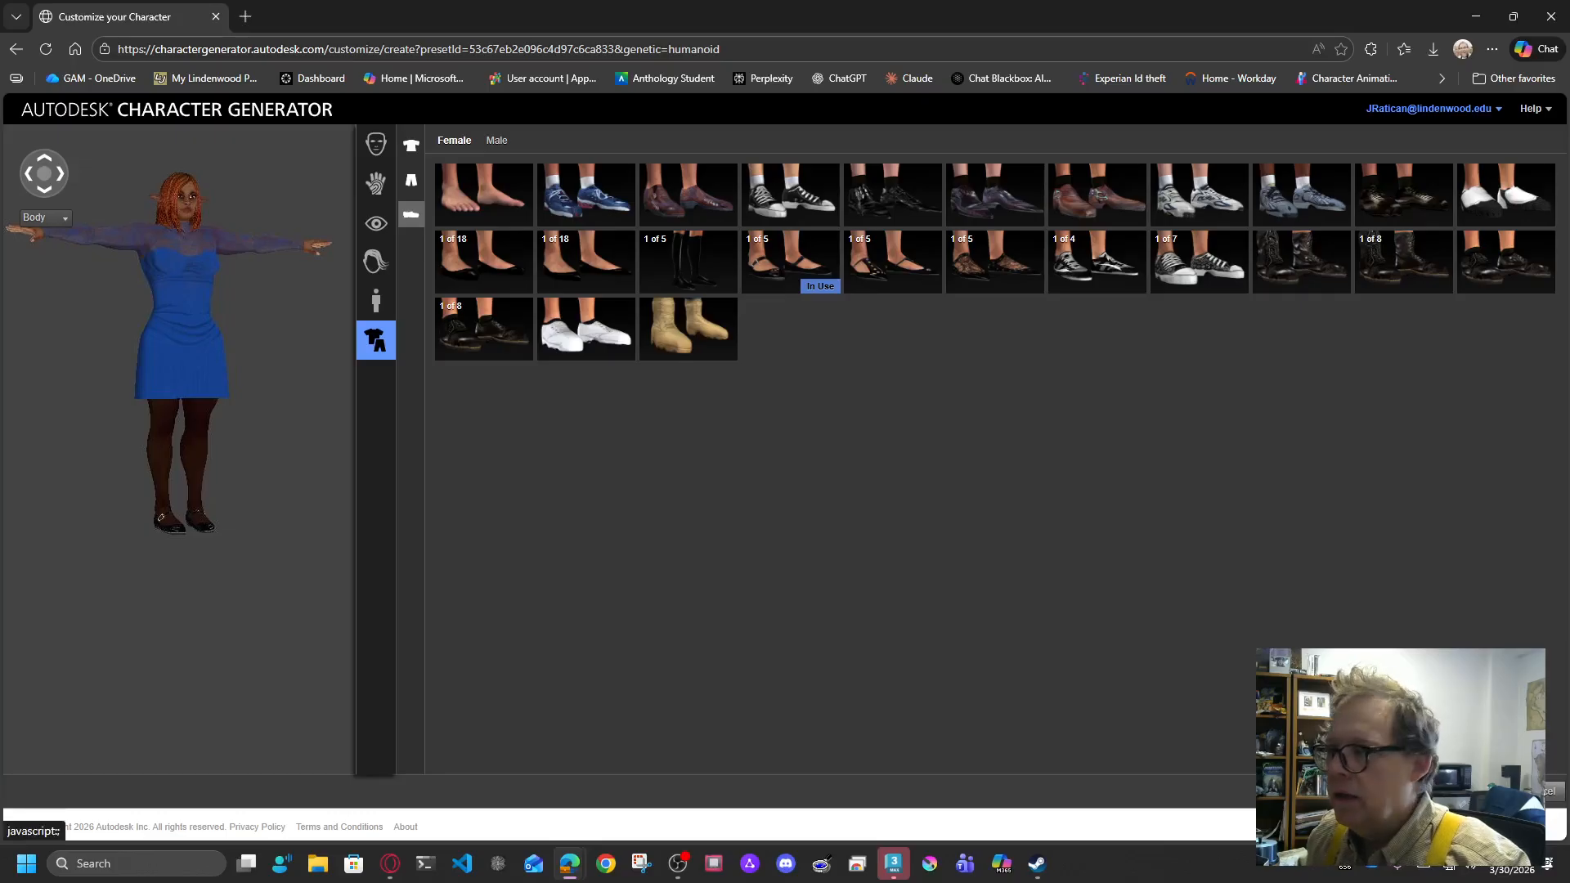
Save the finished character design under the name _BlueDress1.
click(1498, 790)
click(699, 464)
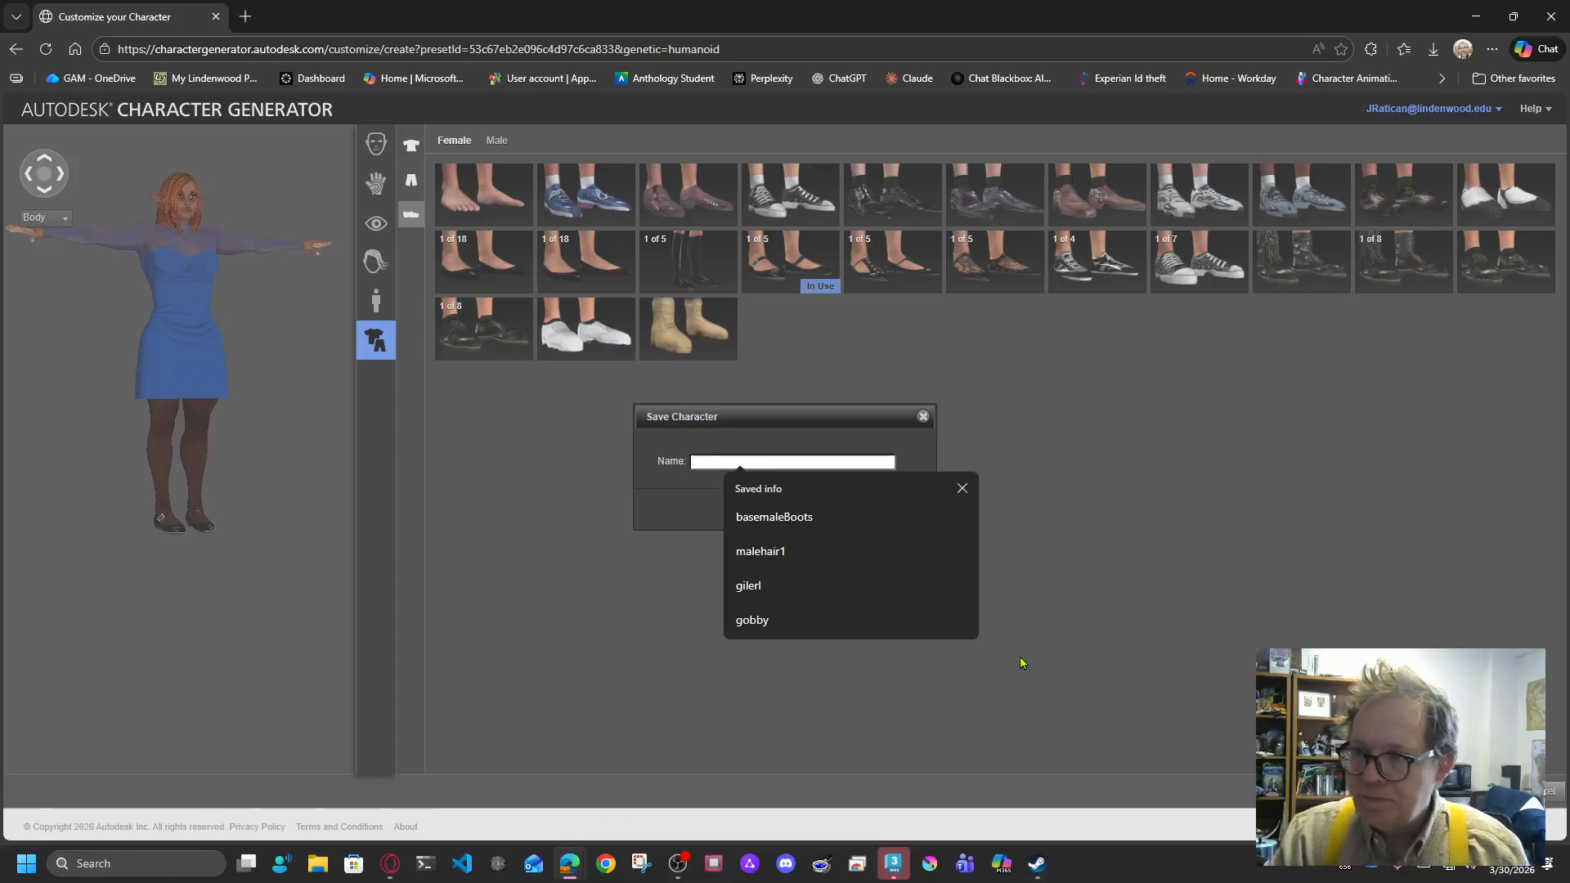
text(Girl)
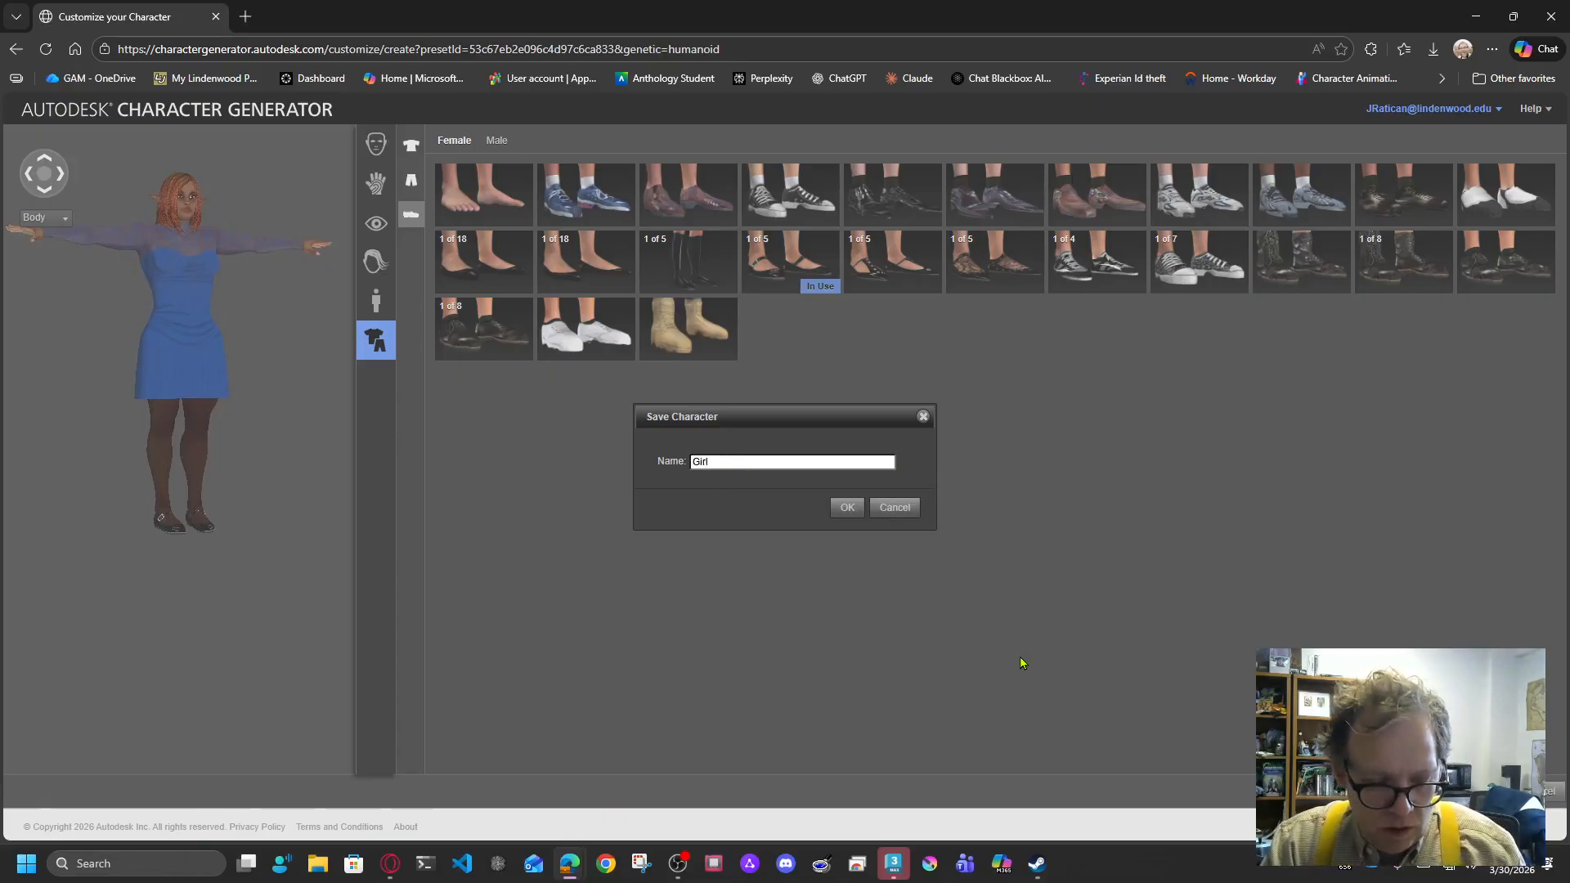
text(_Blue)
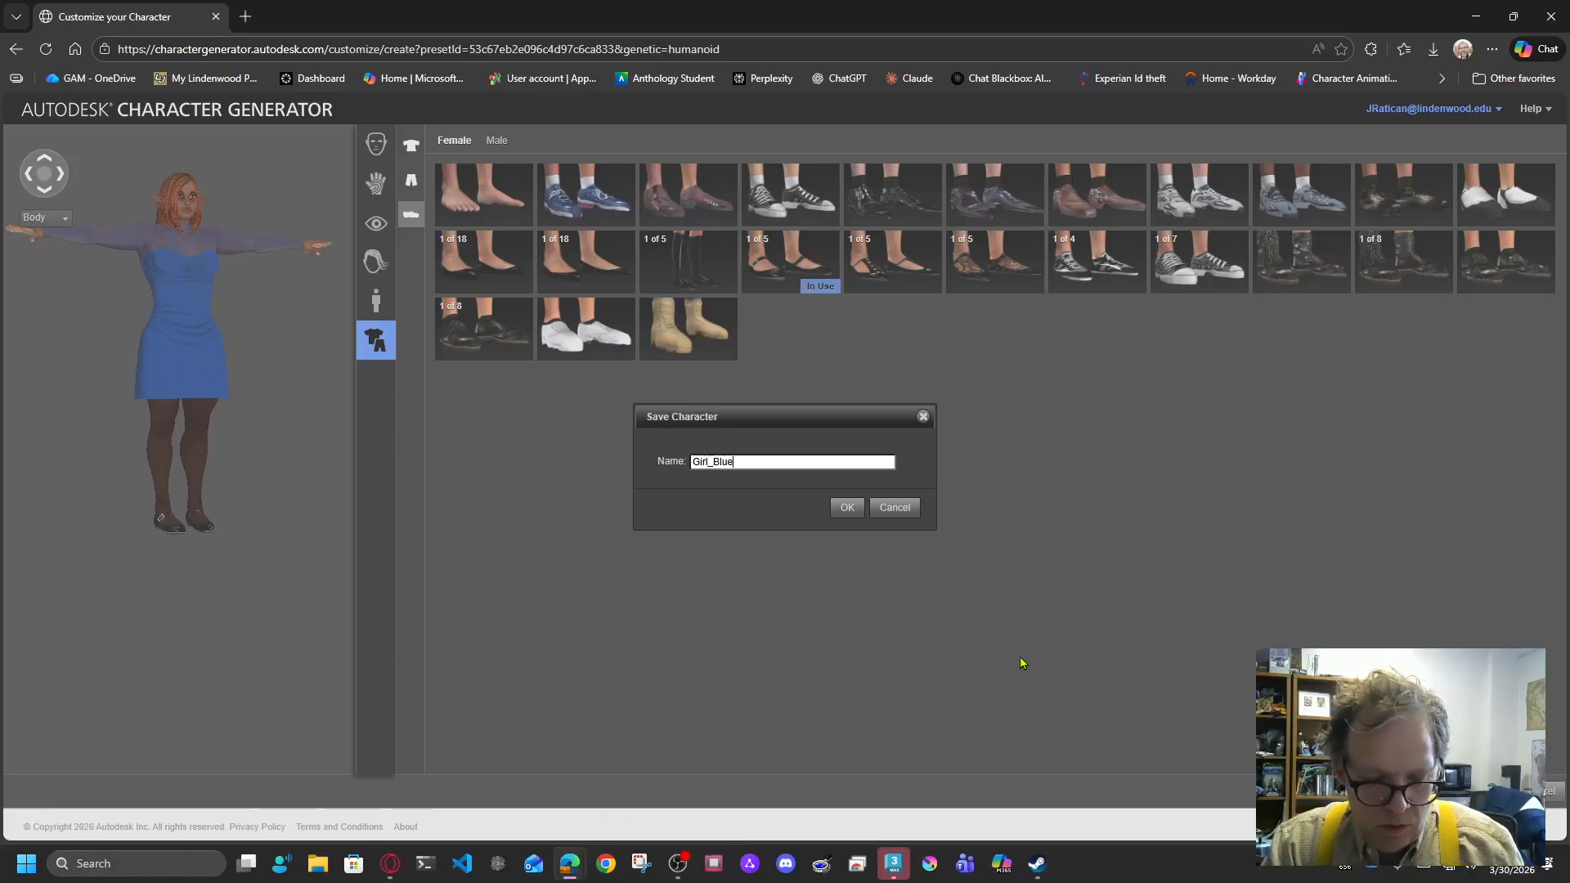
text(Dress1)
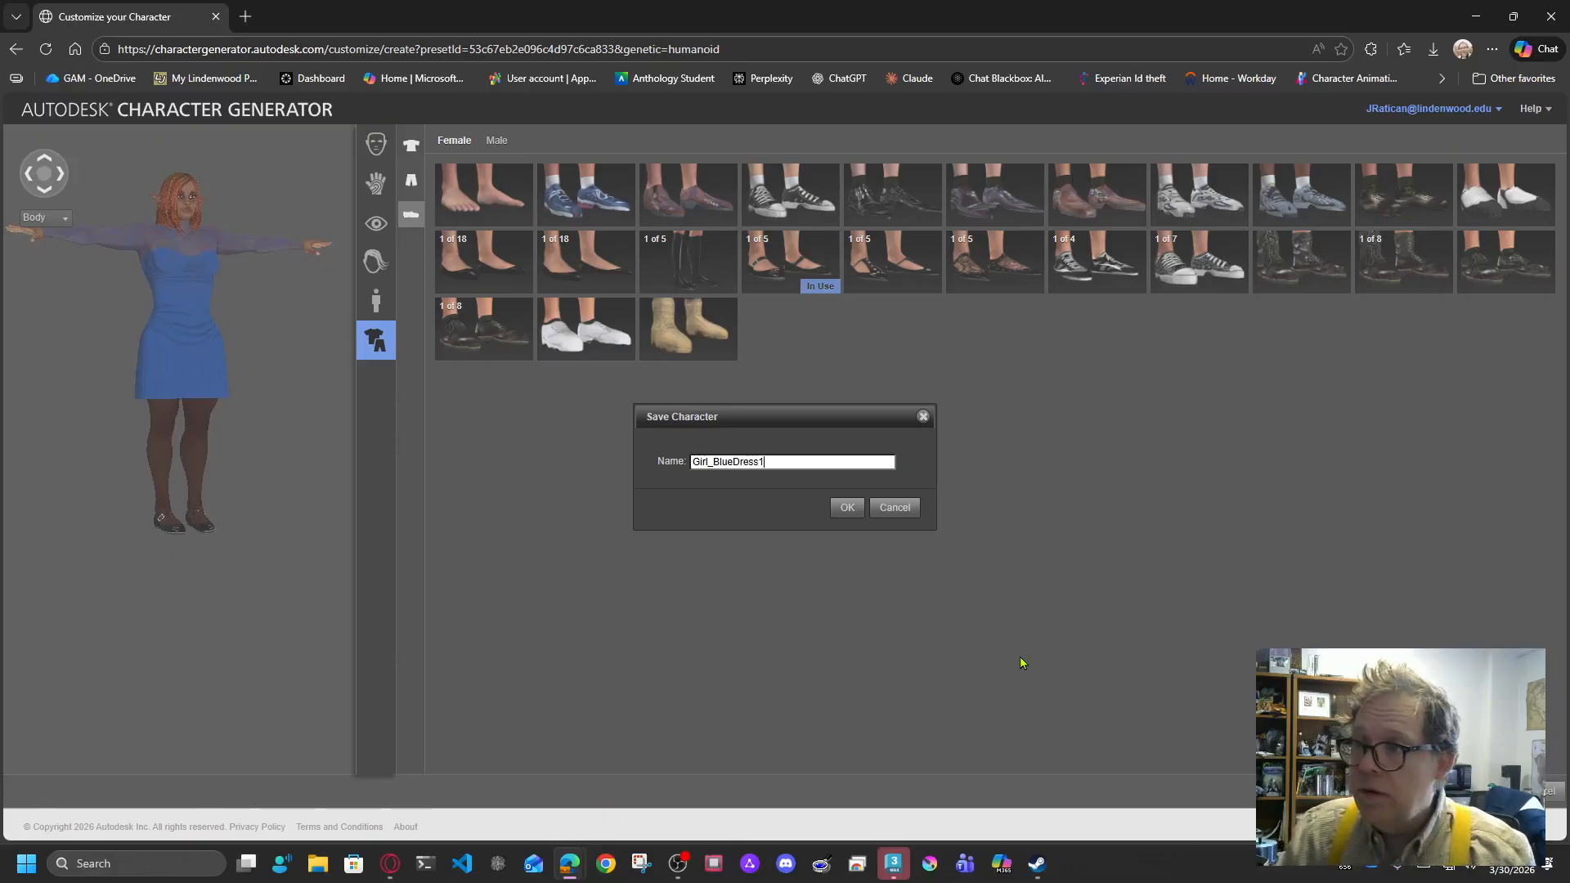
drag(710, 459, 583, 452)
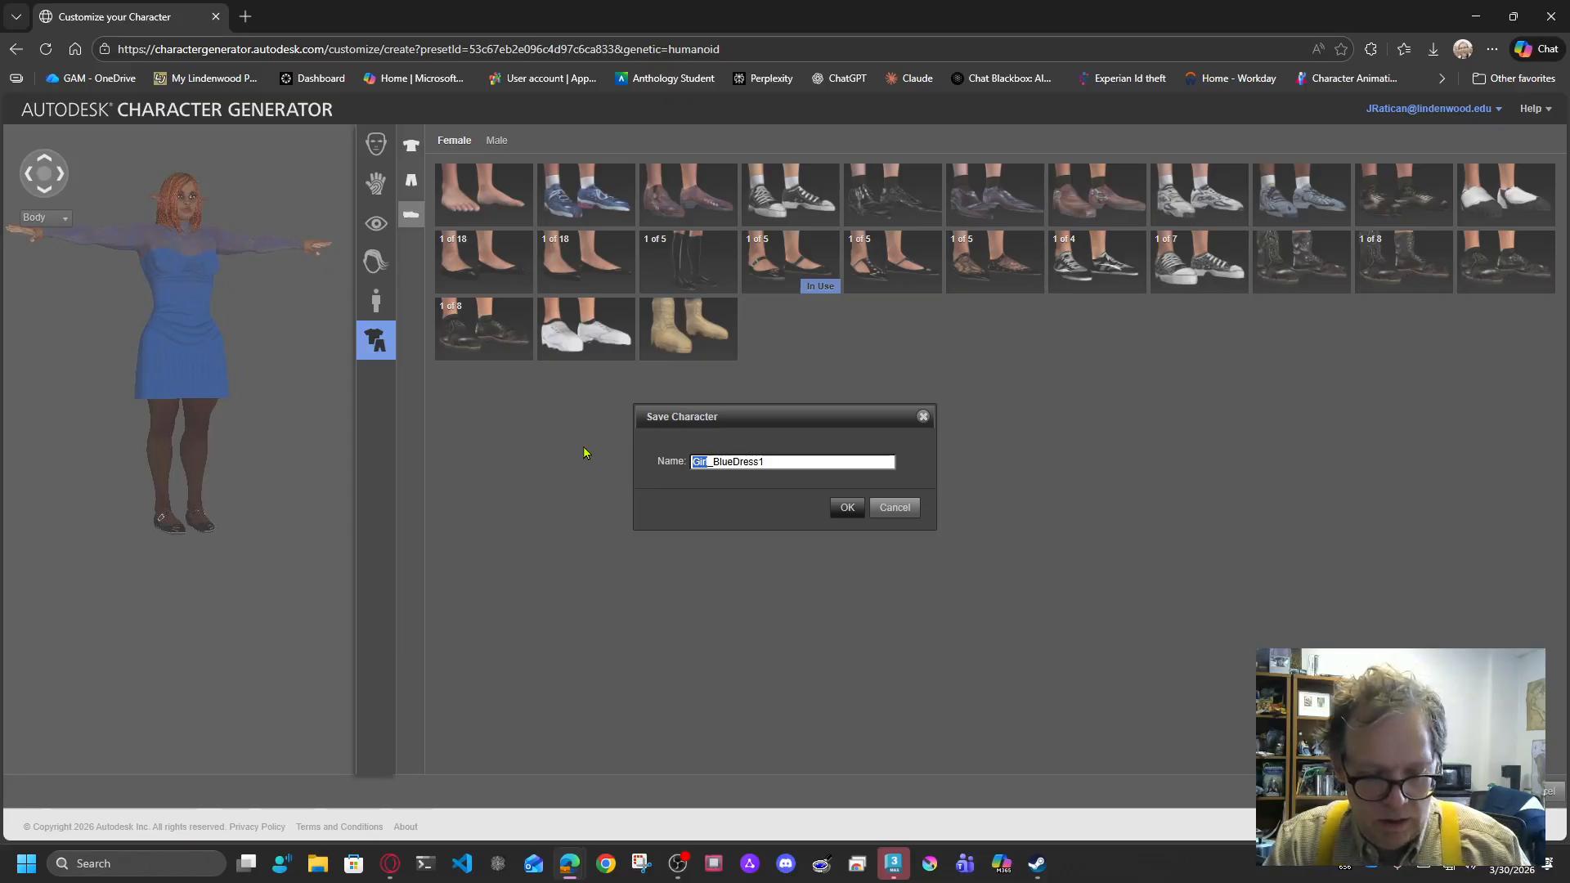
key(BackSpace)
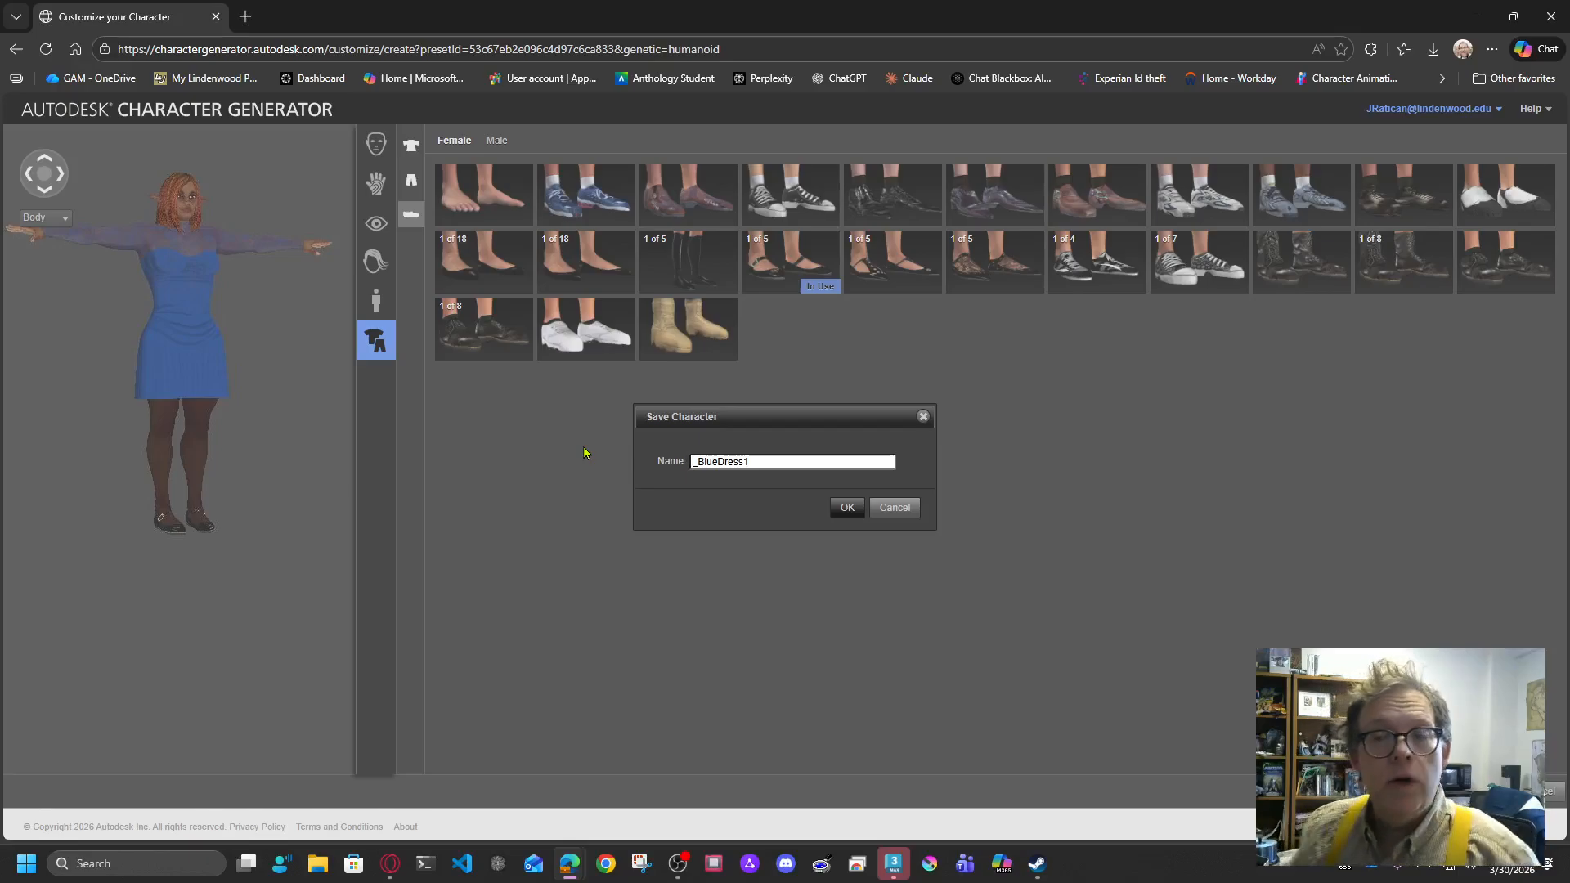
click(847, 507)
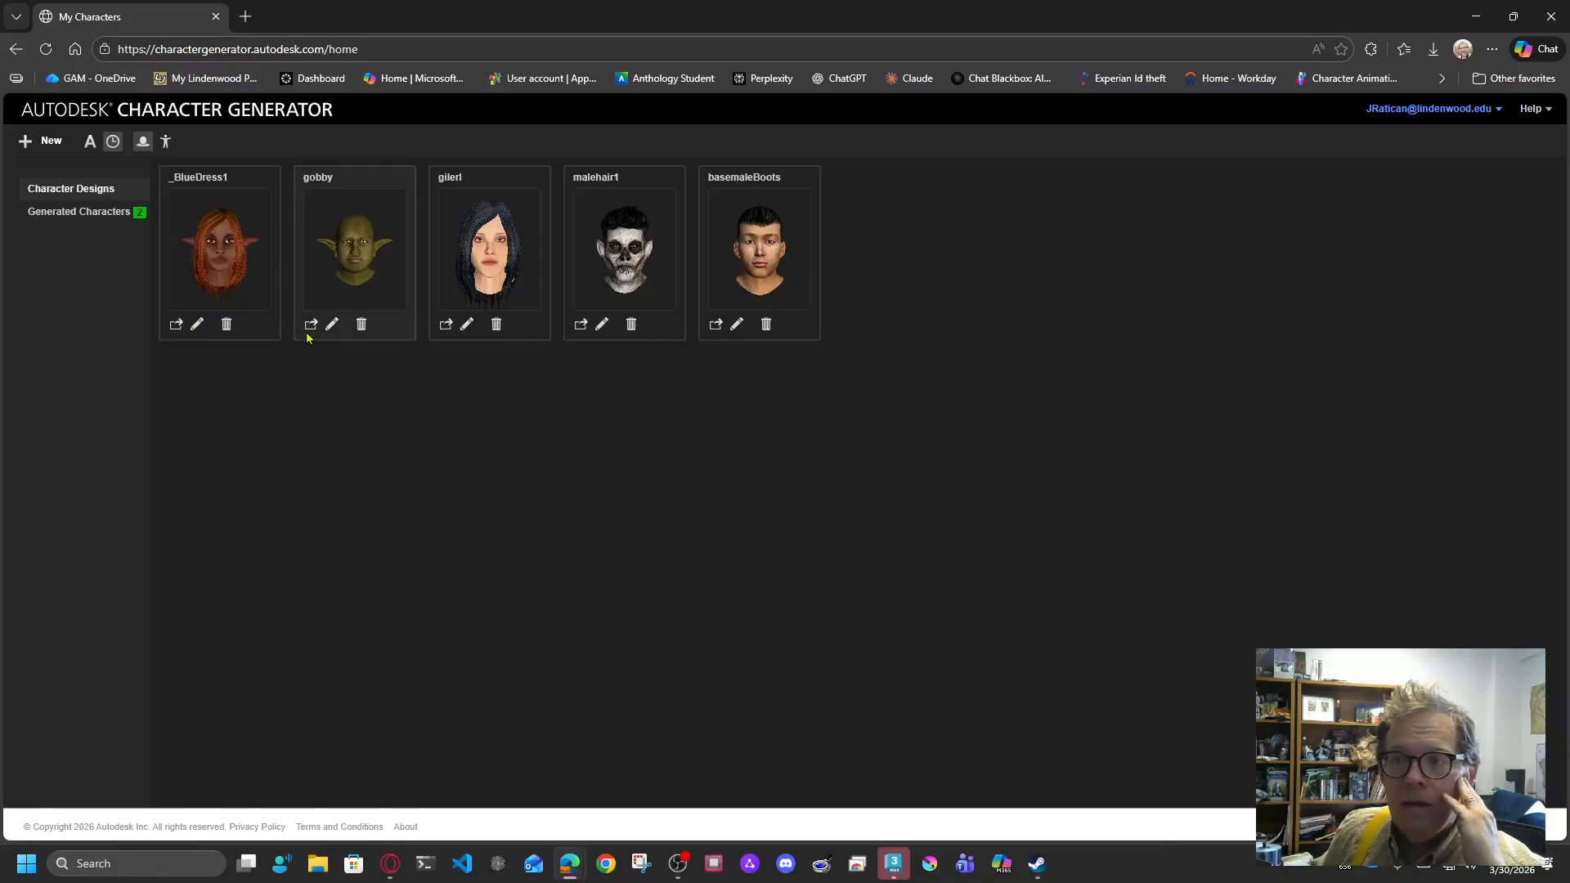
Generate _BlueDress1 with specular and normal maps in 3ds Max (.fbx) instead of Generic .fbx format, and open the generated characters list.
click(175, 327)
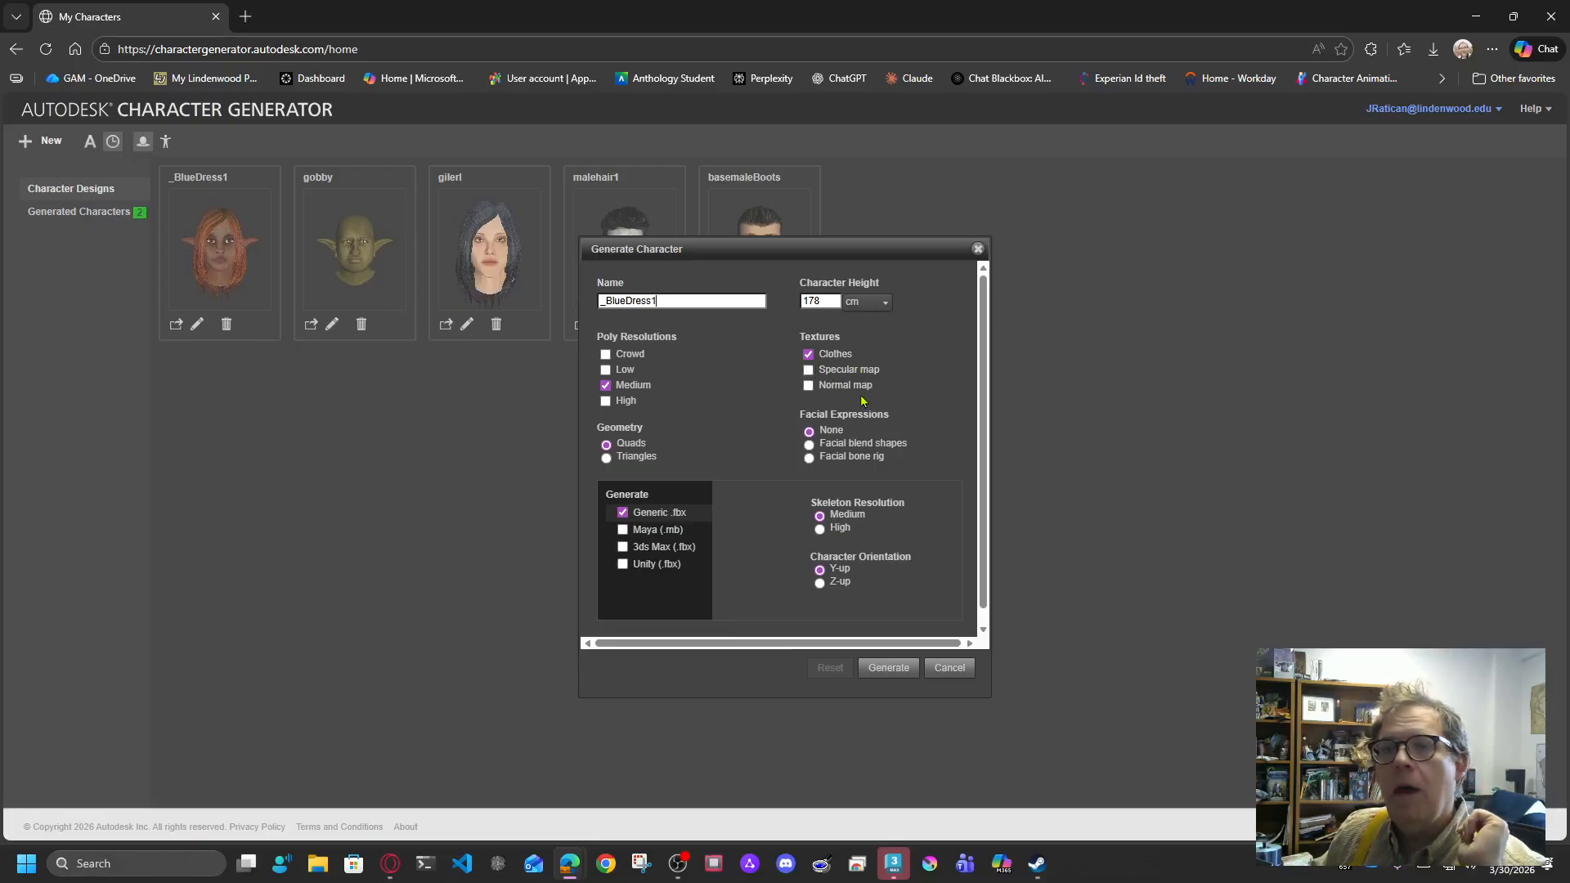
click(807, 370)
click(808, 385)
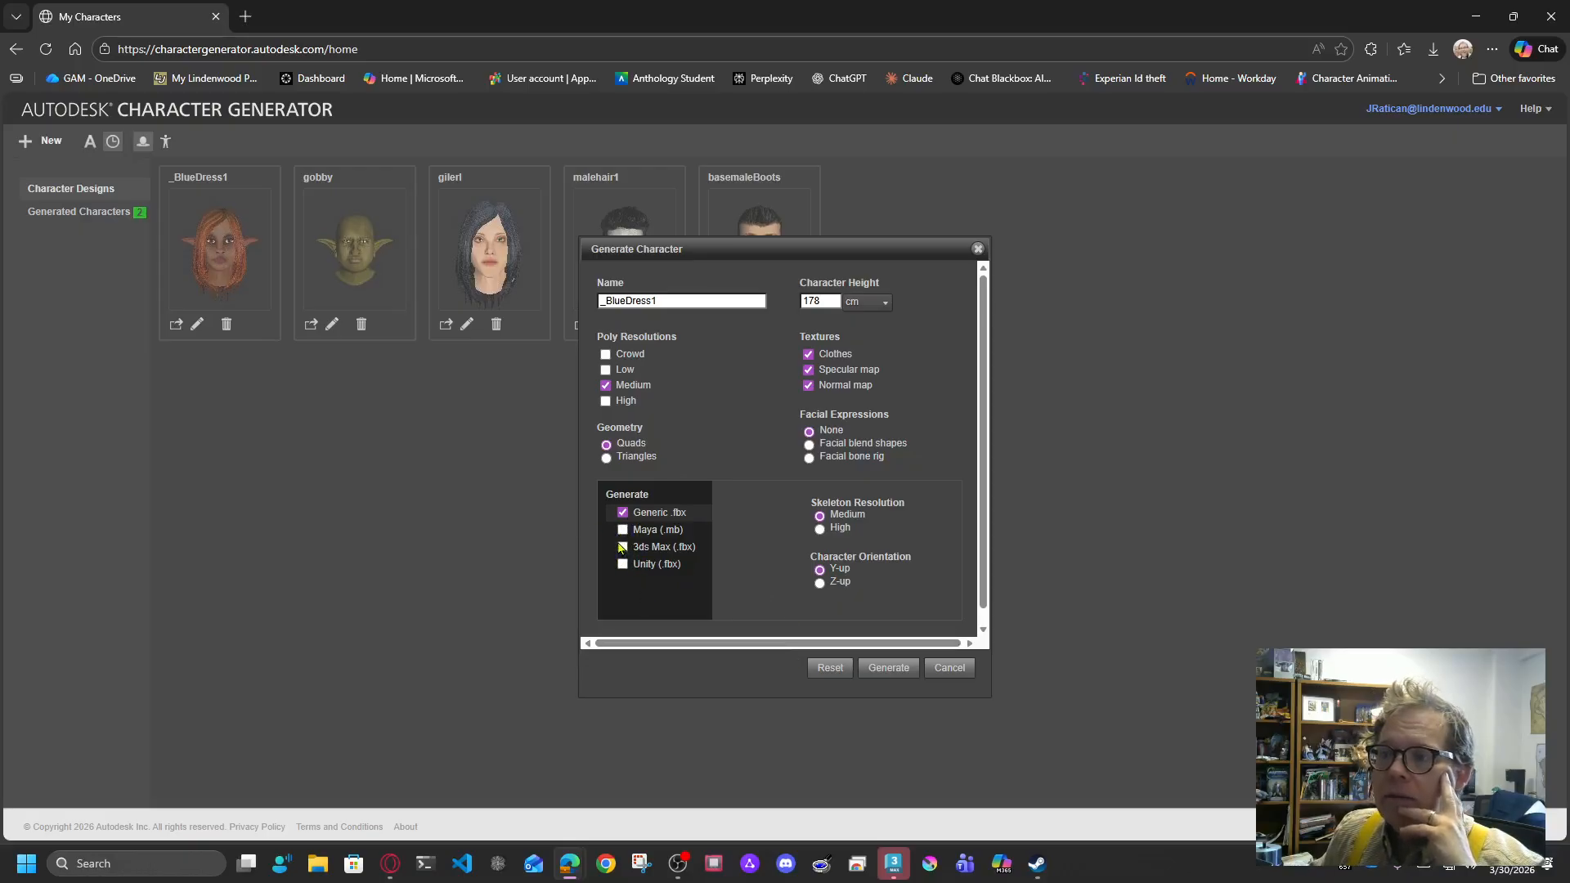
click(622, 513)
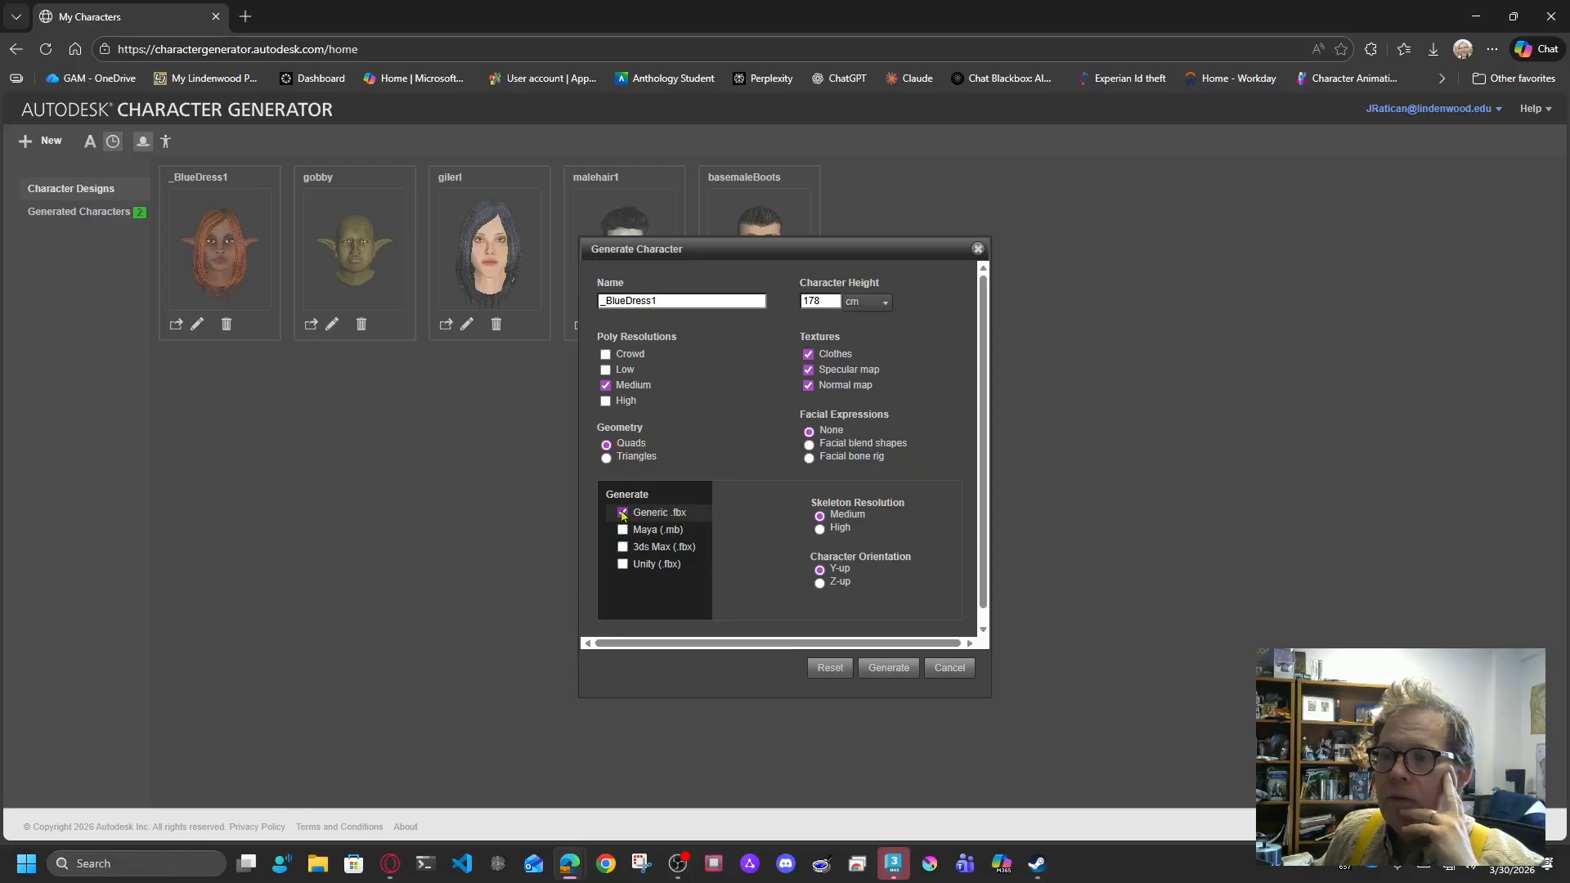
click(623, 547)
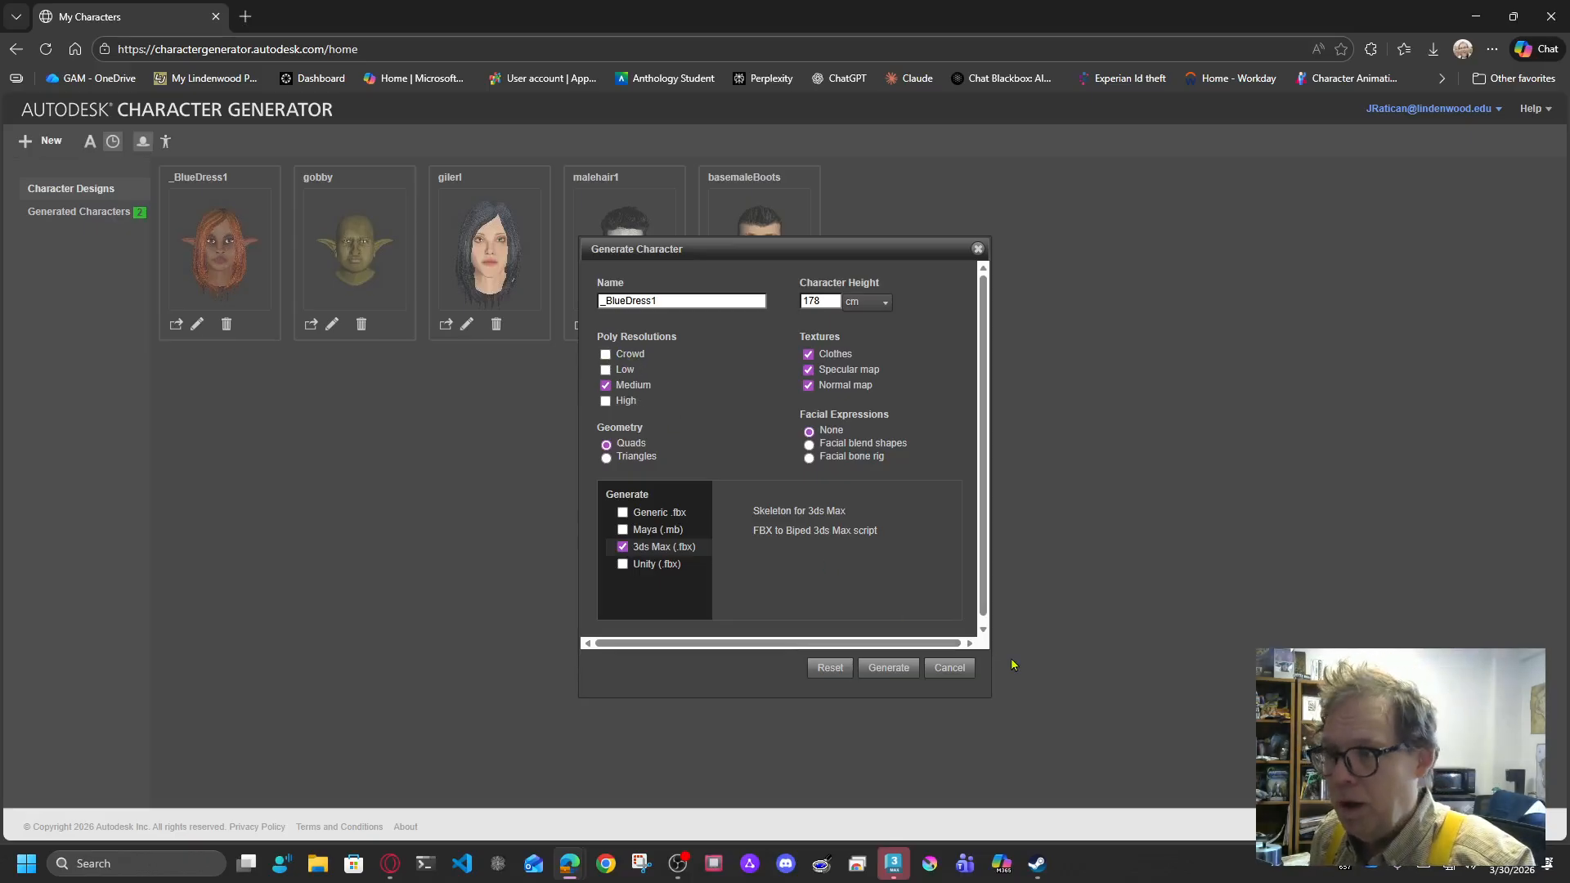
click(879, 677)
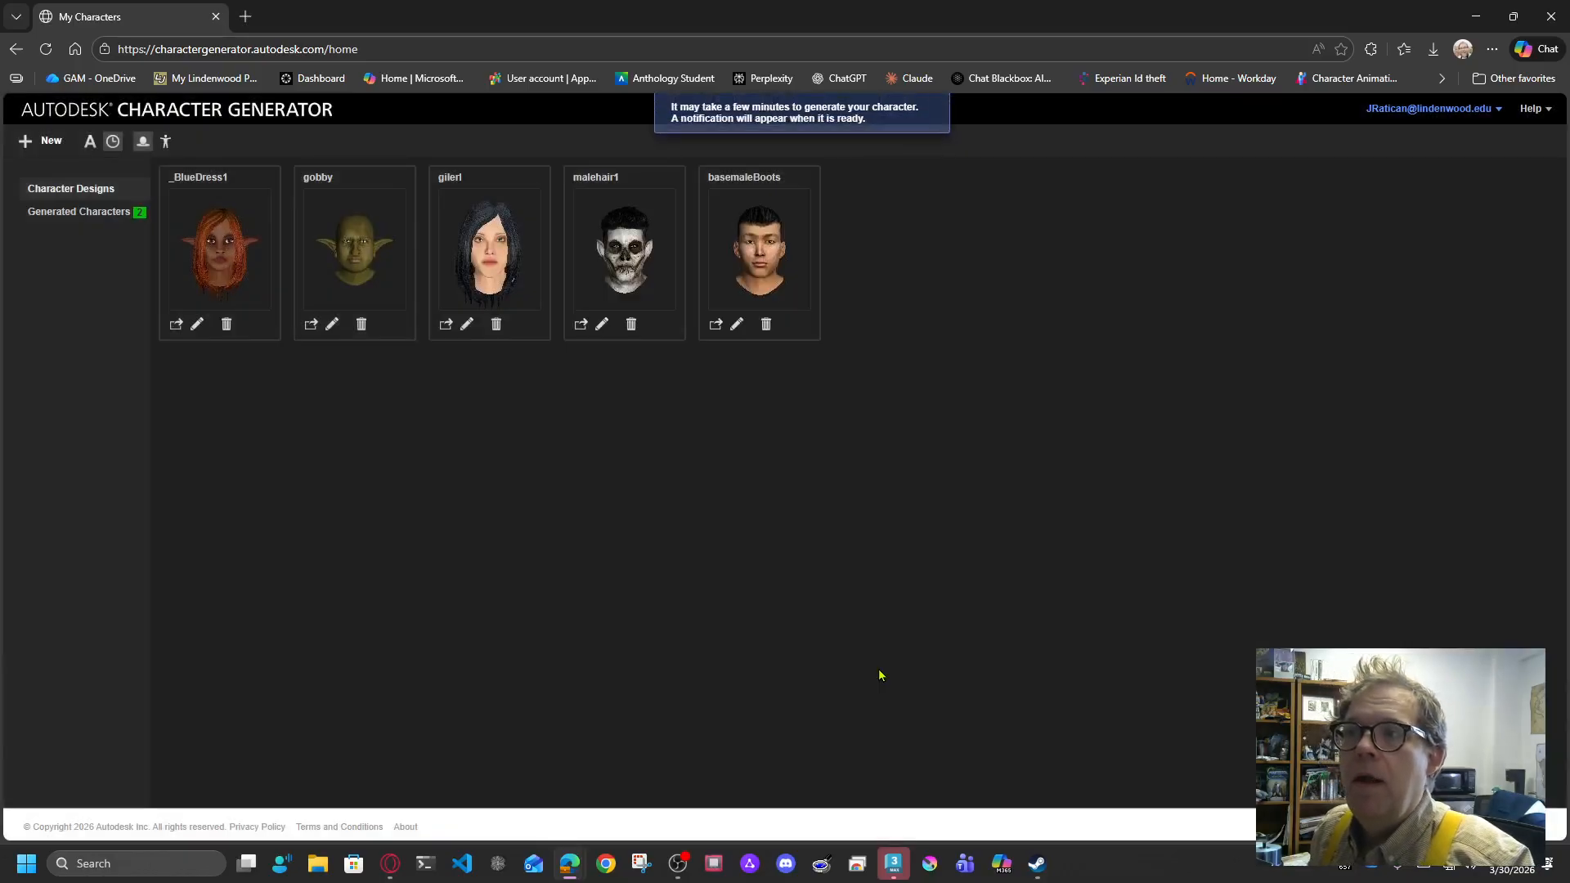
click(79, 211)
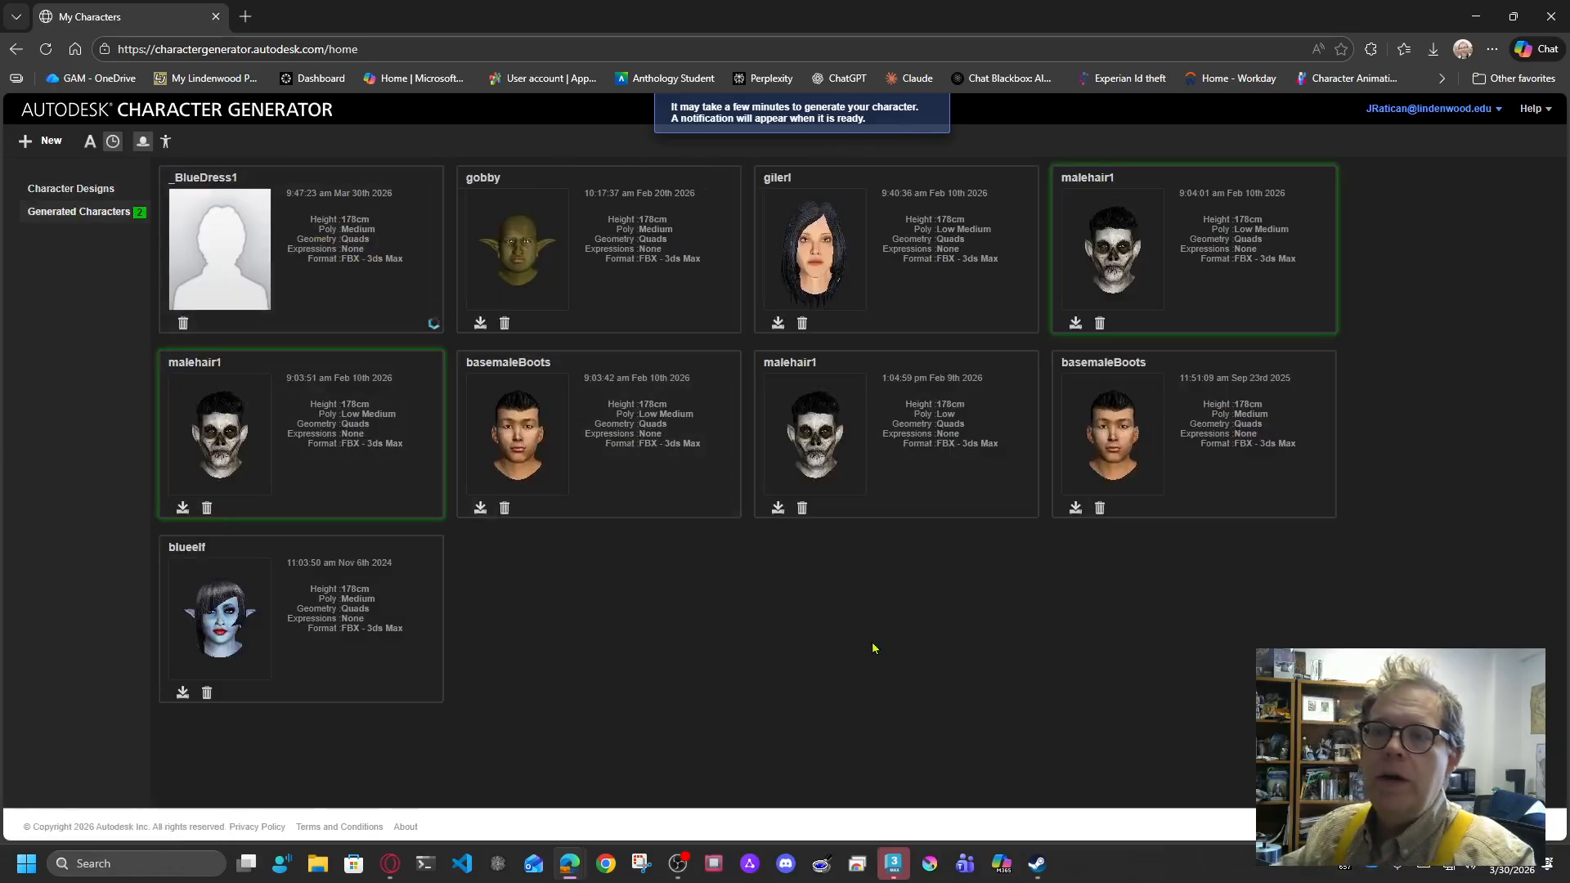